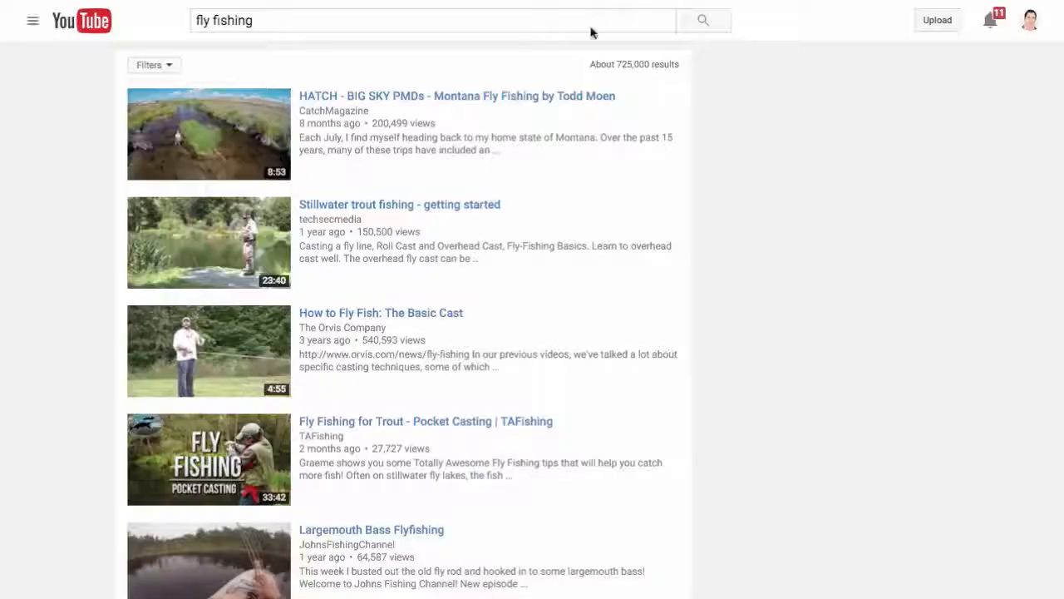
Browse the fly fishing results, search YouTube for "food", and check how many results it returns.
scroll(448, 195, down, 3)
scroll(449, 196, down, 3)
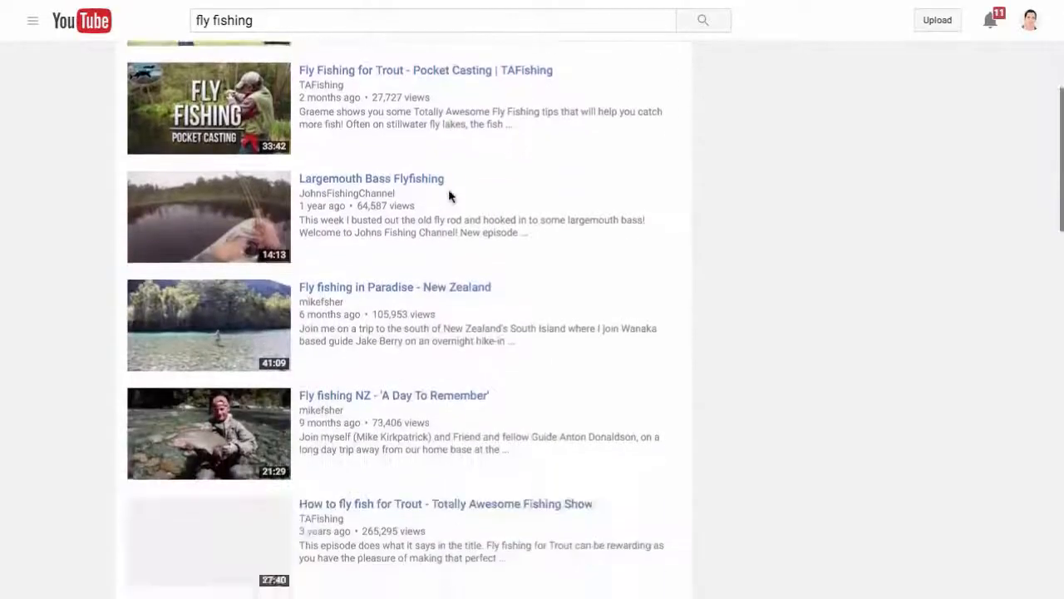
double_click(313, 17)
click(312, 17)
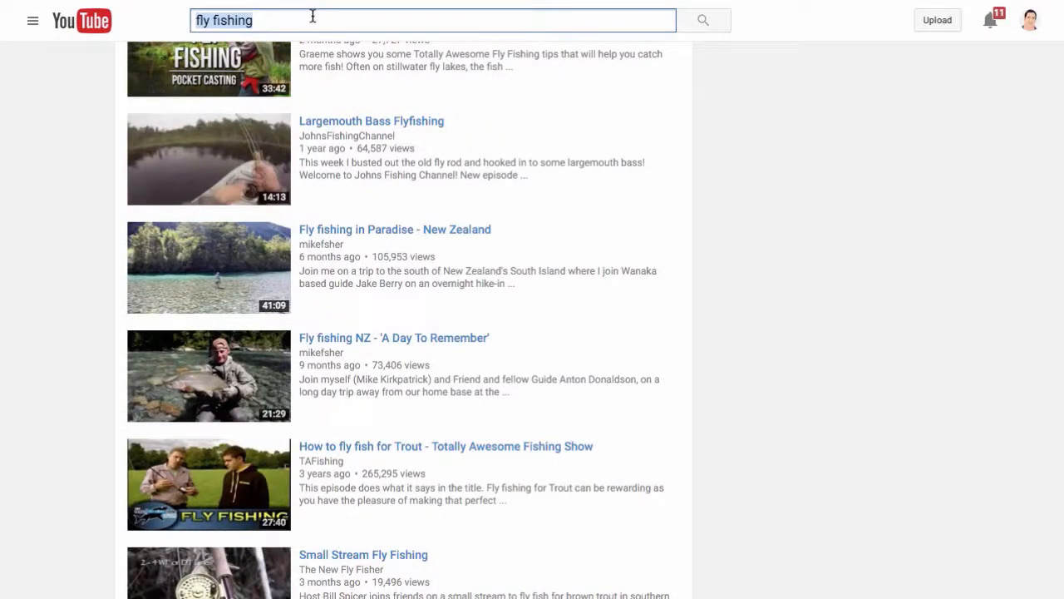
text(food)
key(Return)
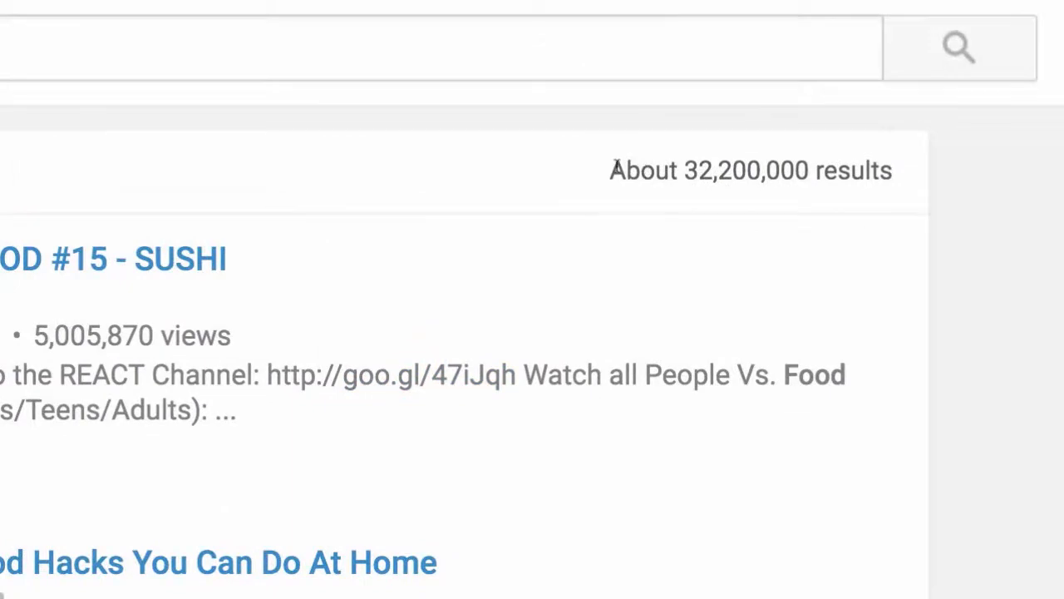
drag(631, 167, 913, 171)
click(918, 170)
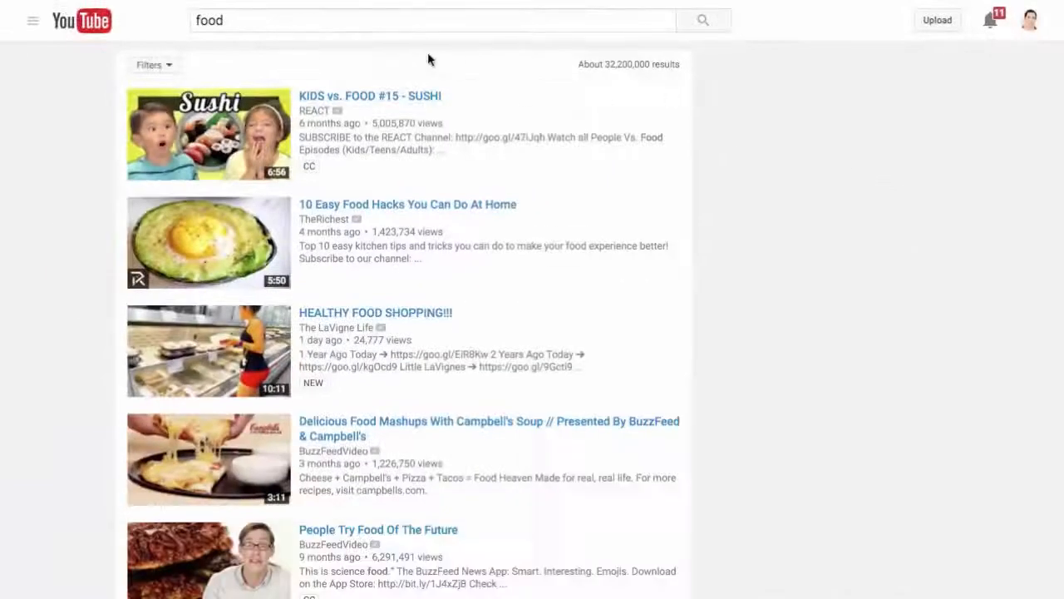
Search YouTube for "small business" and look through the listed videos.
click(261, 22)
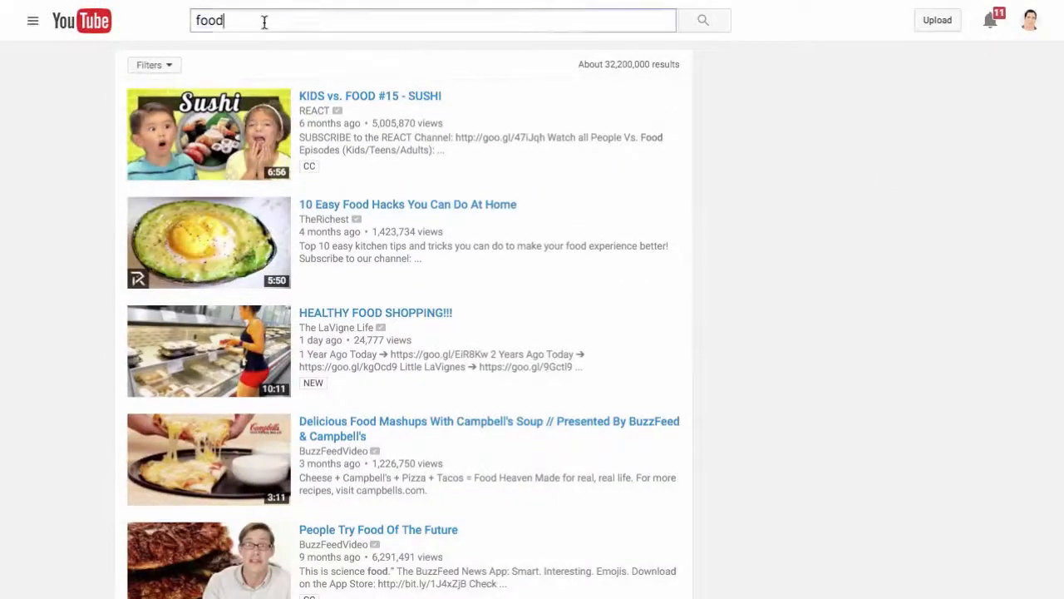
double_click(264, 21)
text(small business)
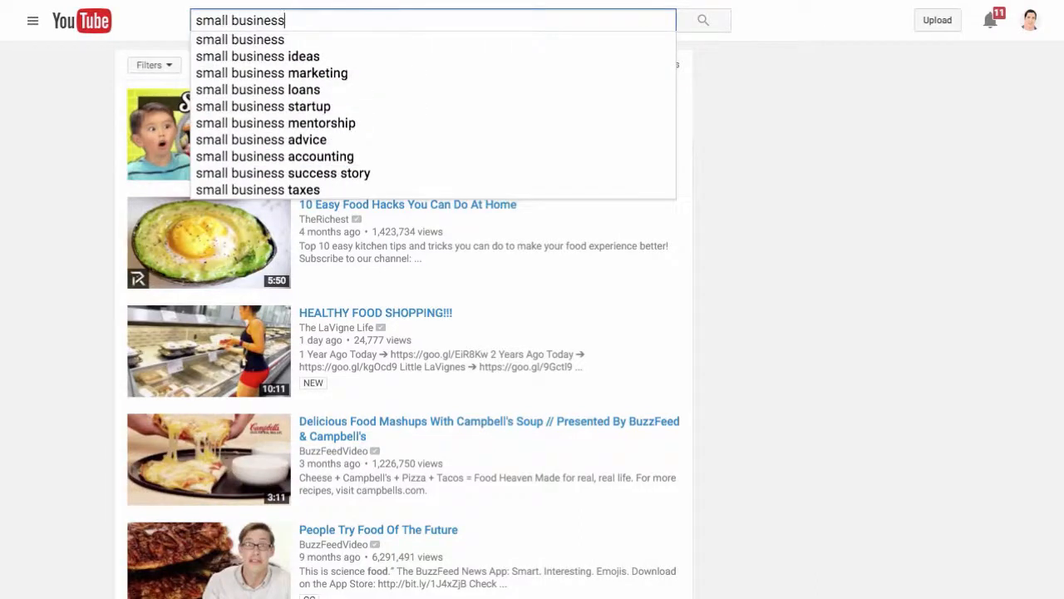
key(Return)
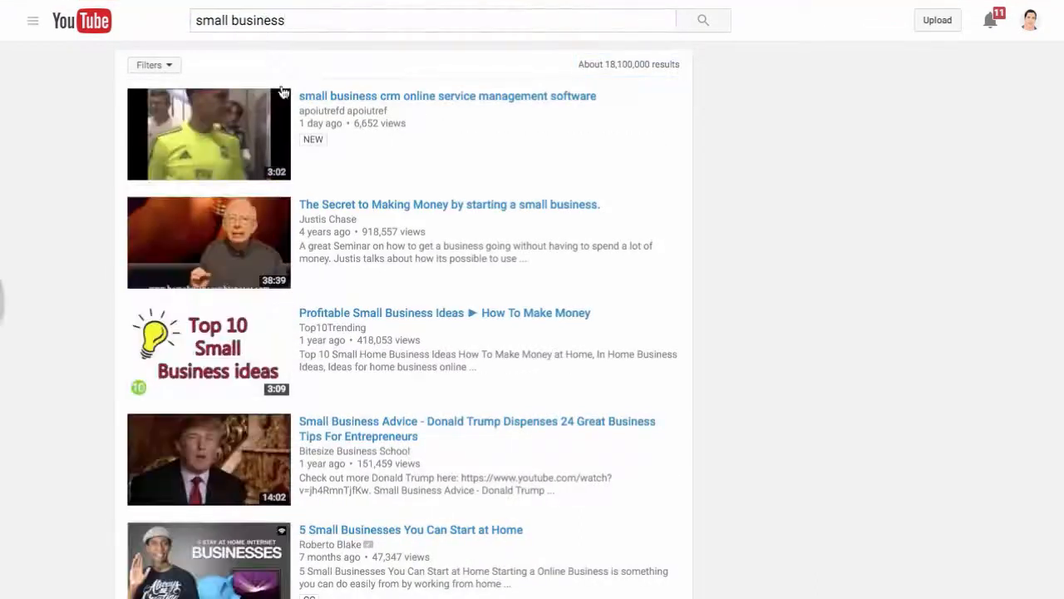
drag(294, 19, 193, 19)
scroll(439, 359, down, 15)
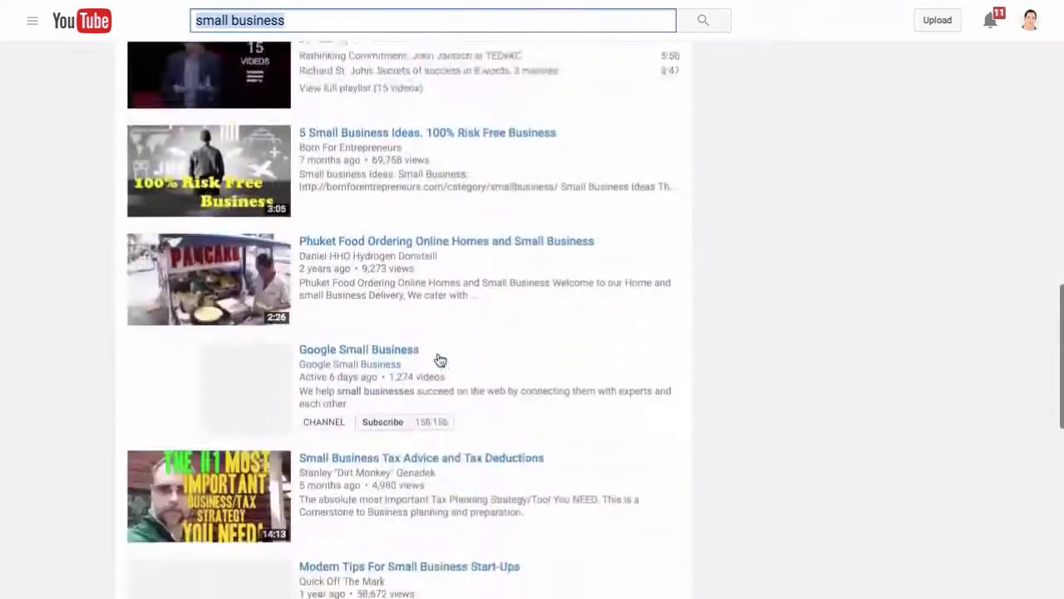
scroll(438, 360, down, 4)
scroll(434, 358, up, 20)
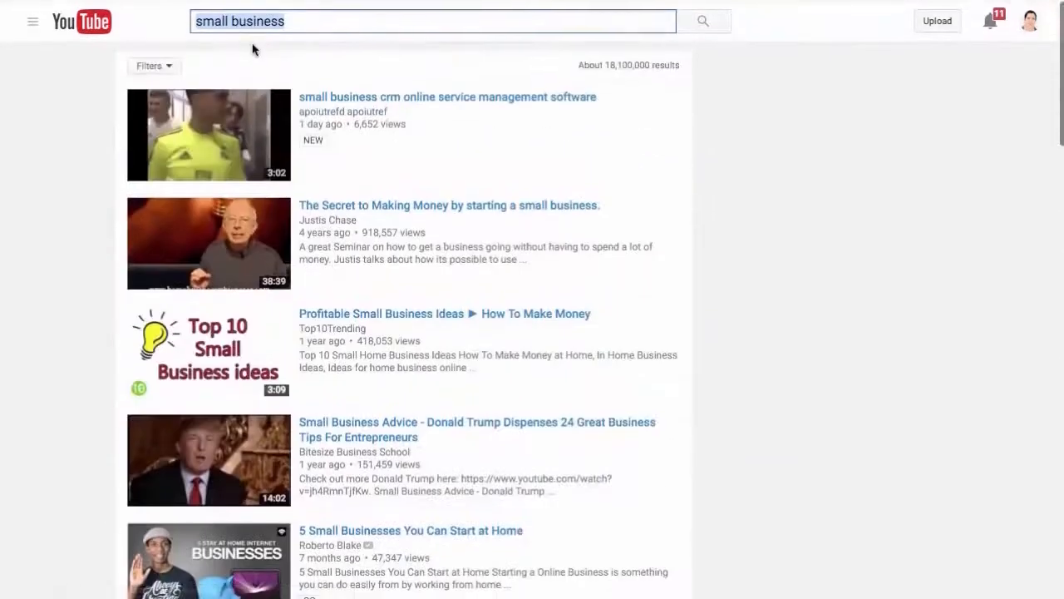
Search YouTube for "guitar" and check how many results it returns.
text(guitar)
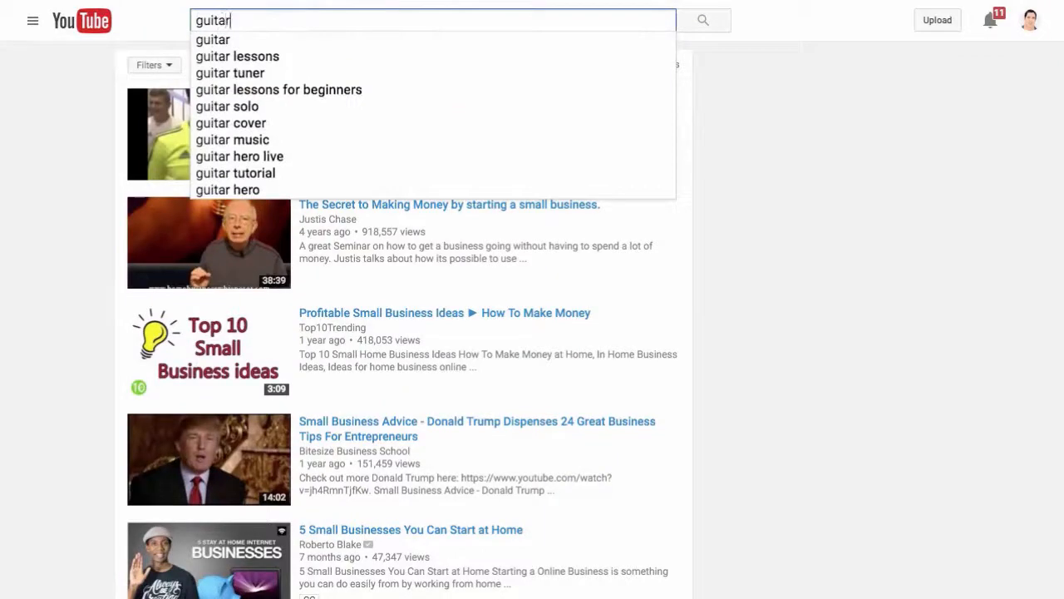
key(Return)
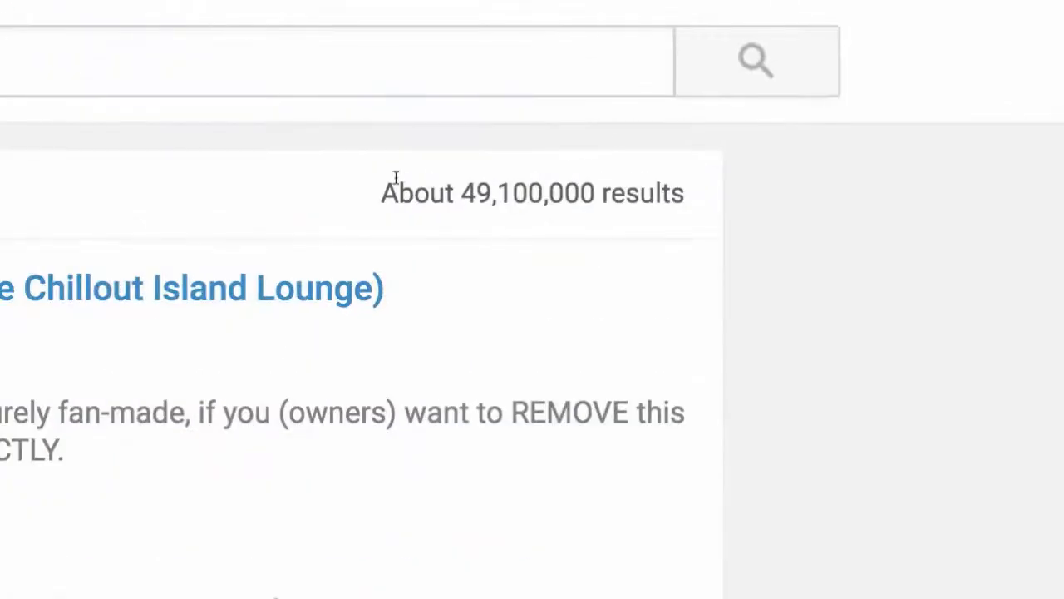
drag(579, 65, 685, 64)
click(685, 64)
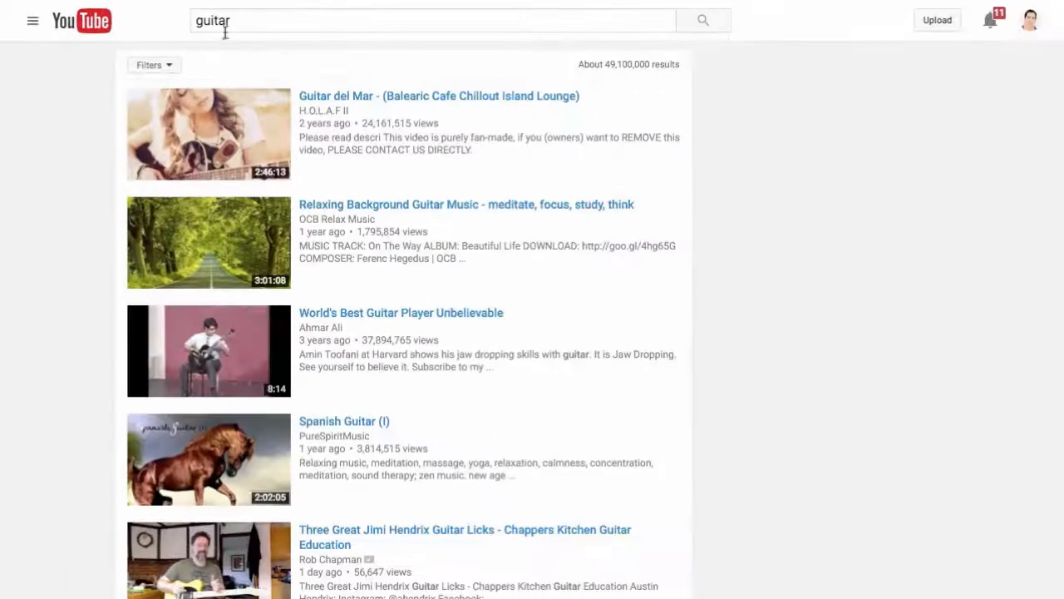
Search YouTube for "healing".
double_click(224, 28)
text(healing)
key(Return)
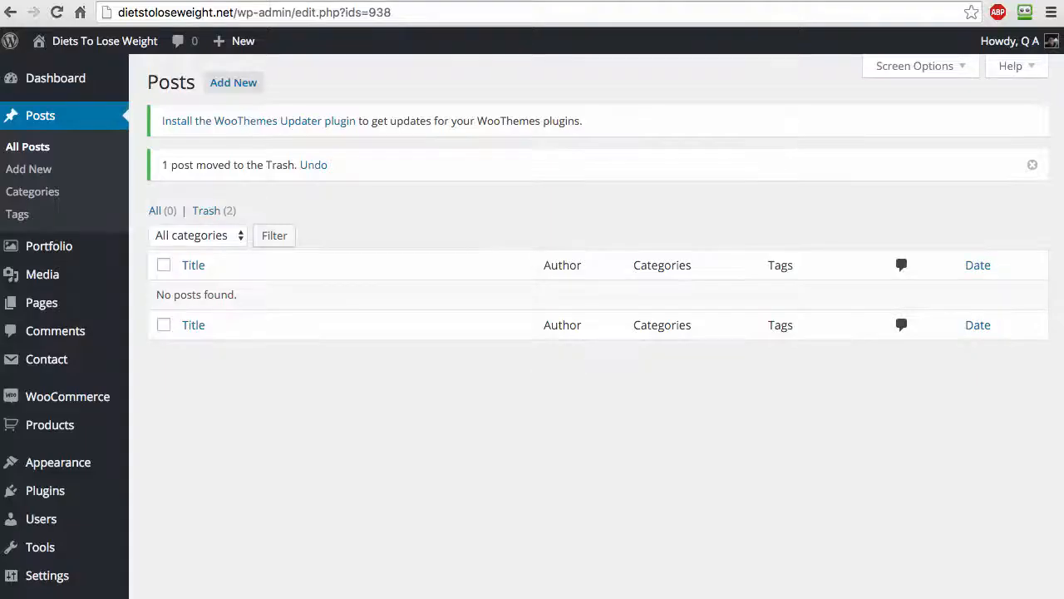
Locate the WP Image App Settings entry among the WordPress site's settings options.
scroll(230, 441, down, 2)
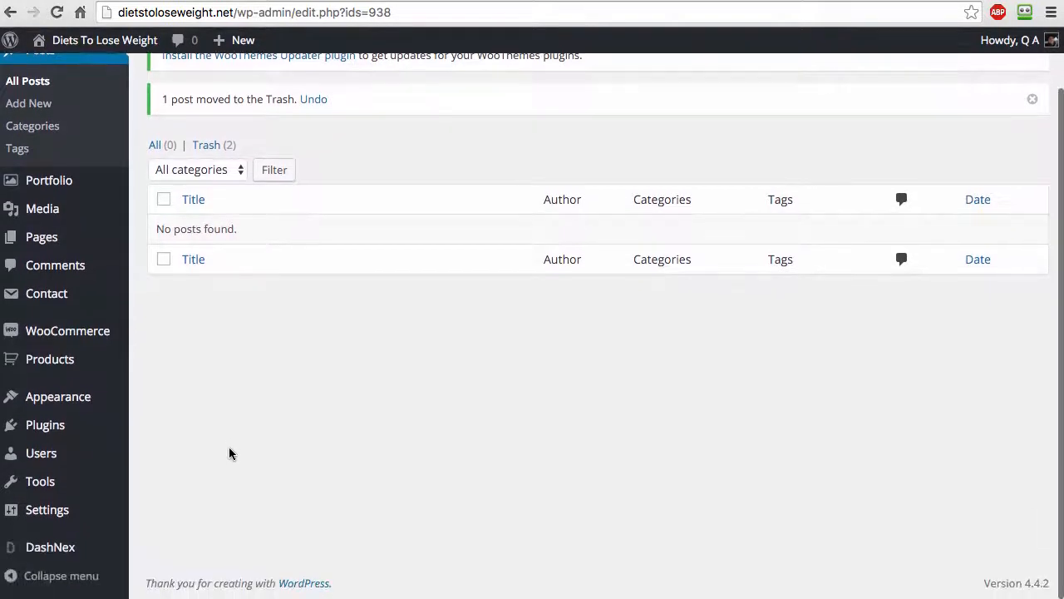
mouse_move(90, 509)
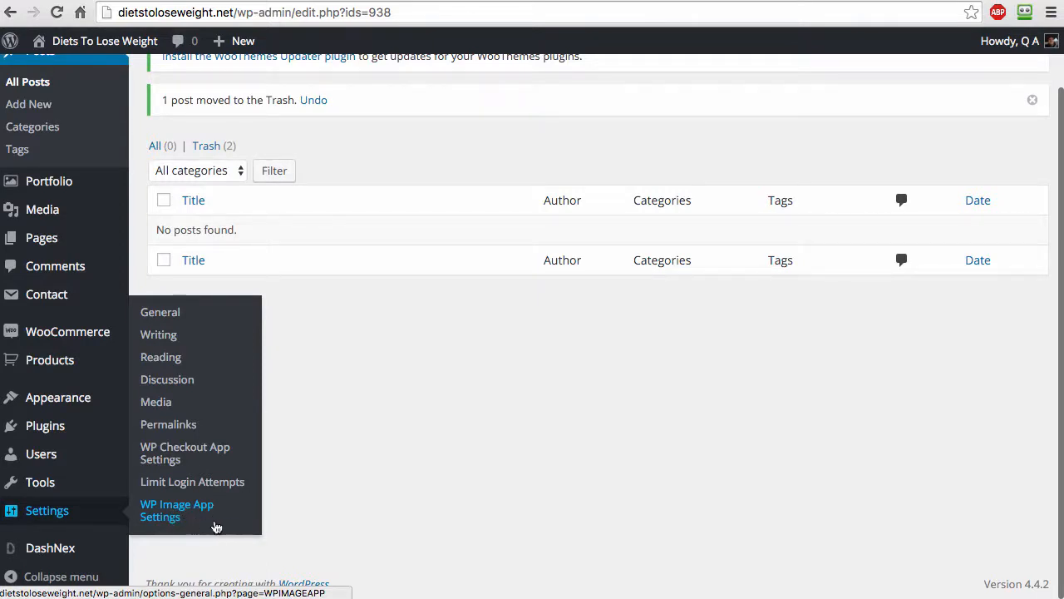
scroll(411, 301, up, 2)
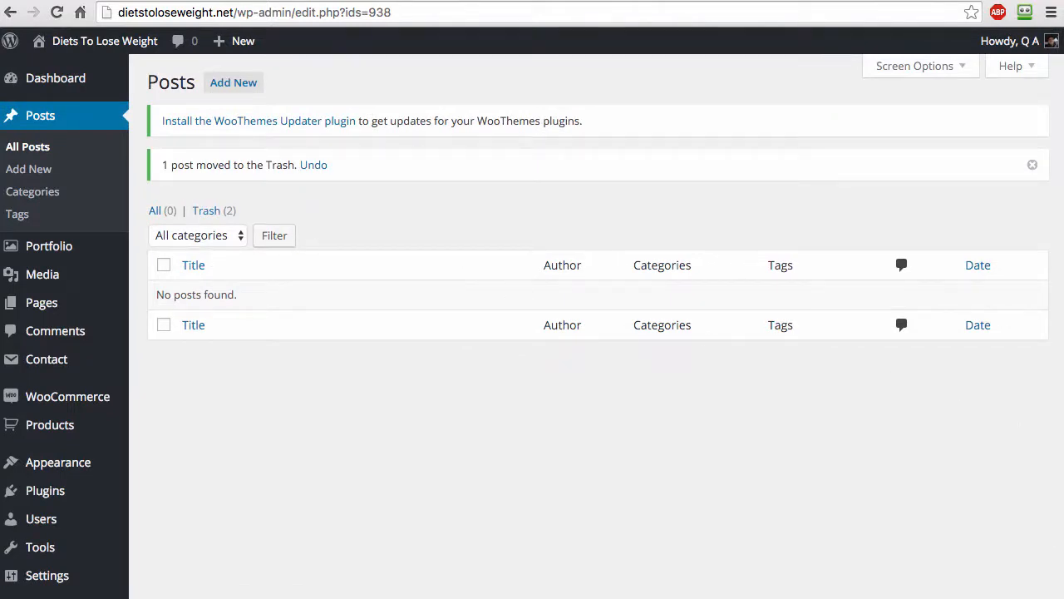
Bring the content-sample text document into view, read through its web design article, and return to the WordPress posts list.
drag(1063, 291, 573, 264)
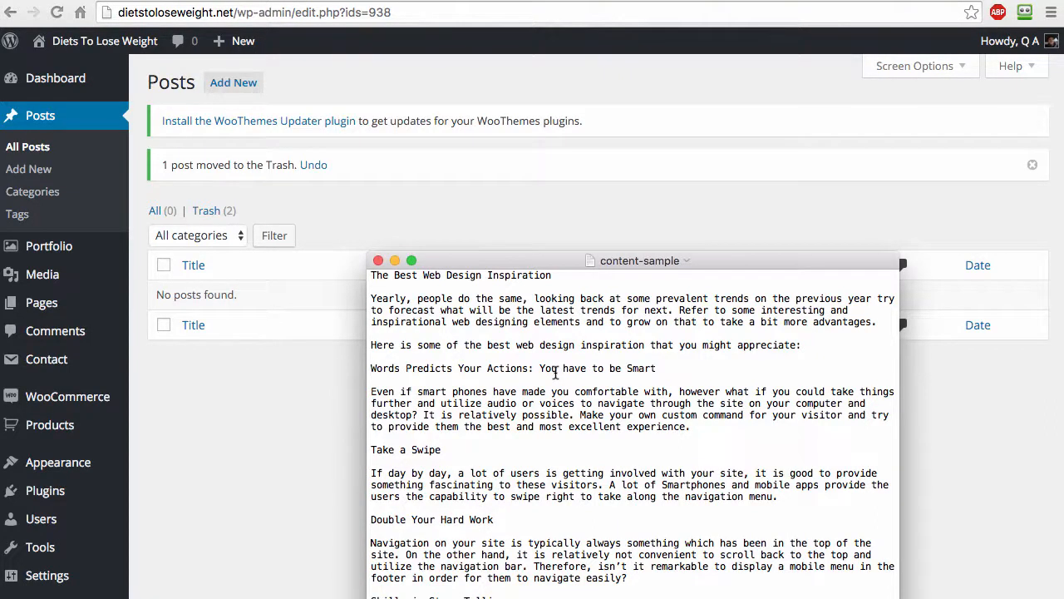
scroll(586, 457, down, 15)
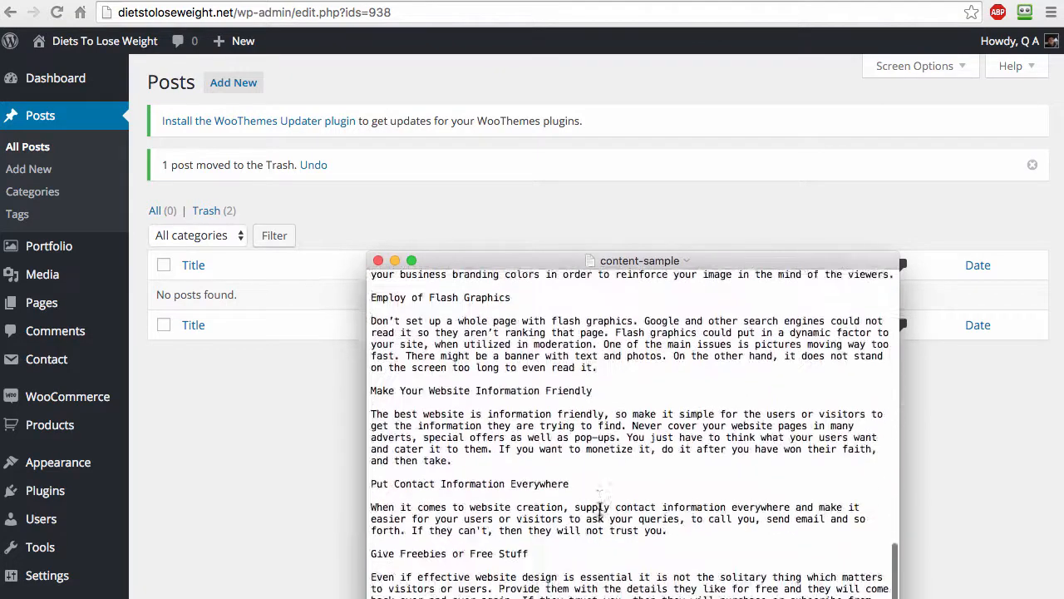
scroll(600, 506, up, 8)
scroll(601, 505, up, 6)
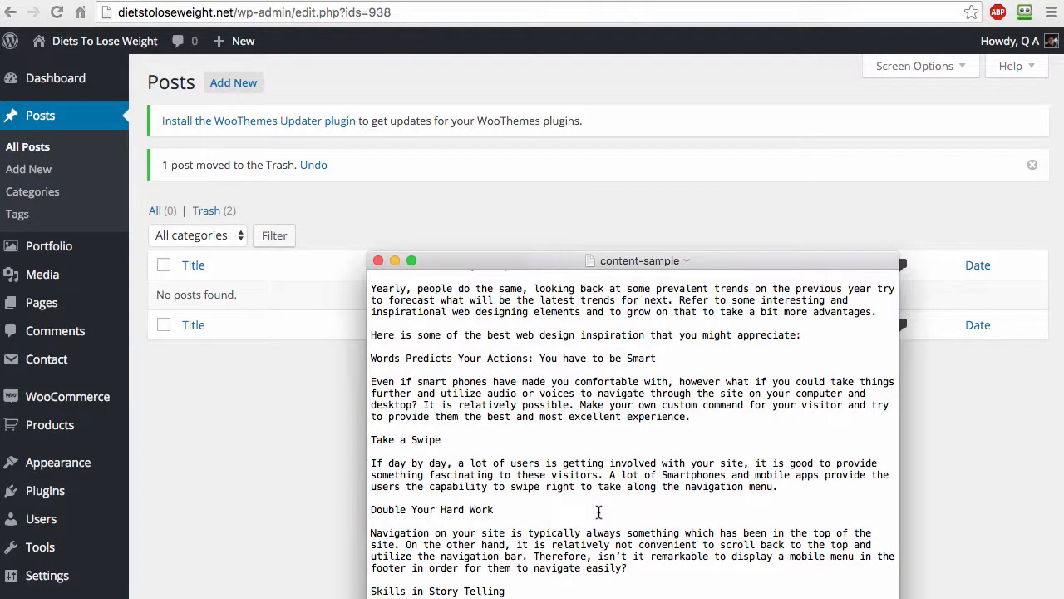
scroll(598, 512, up, 1)
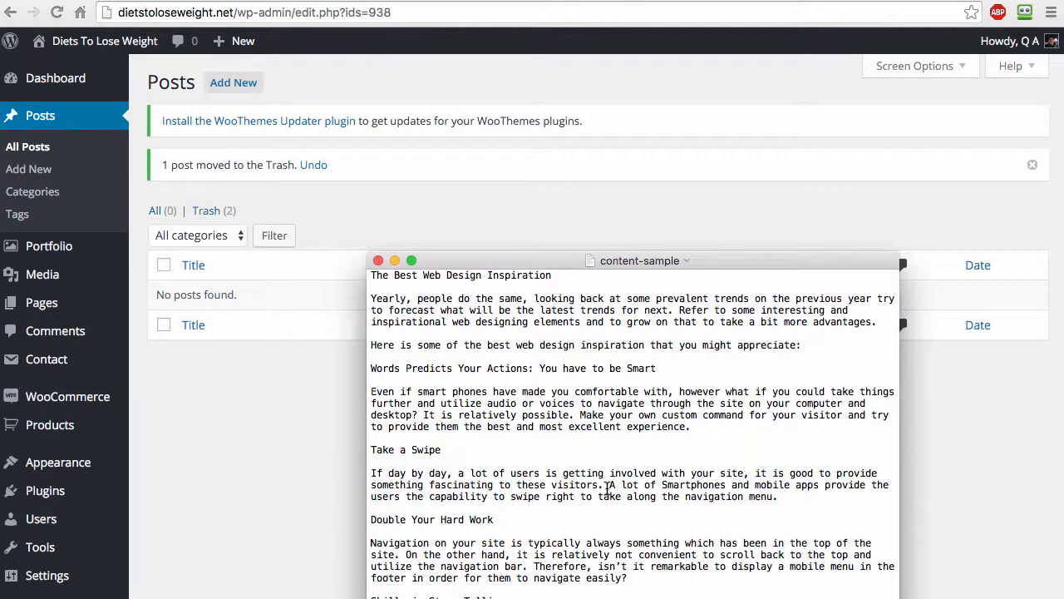
drag(533, 263, 486, 264)
click(381, 225)
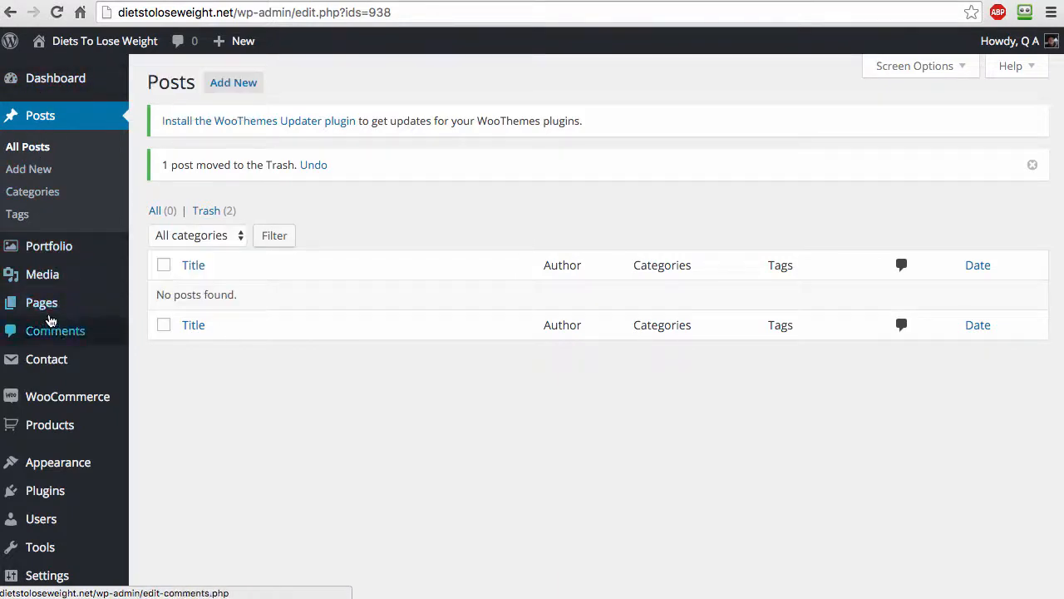
Start a new post and copy its title, "The Best Web Design Inspiration", from the content-sample document.
click(32, 169)
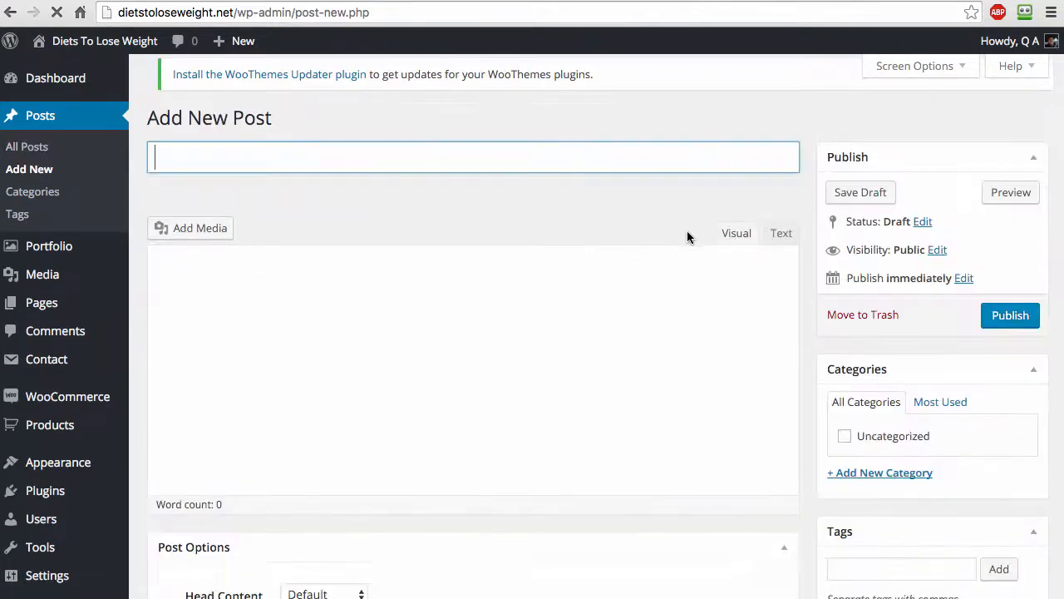
key(super+Tab)
drag(508, 274, 321, 273)
key(super+c)
click(259, 172)
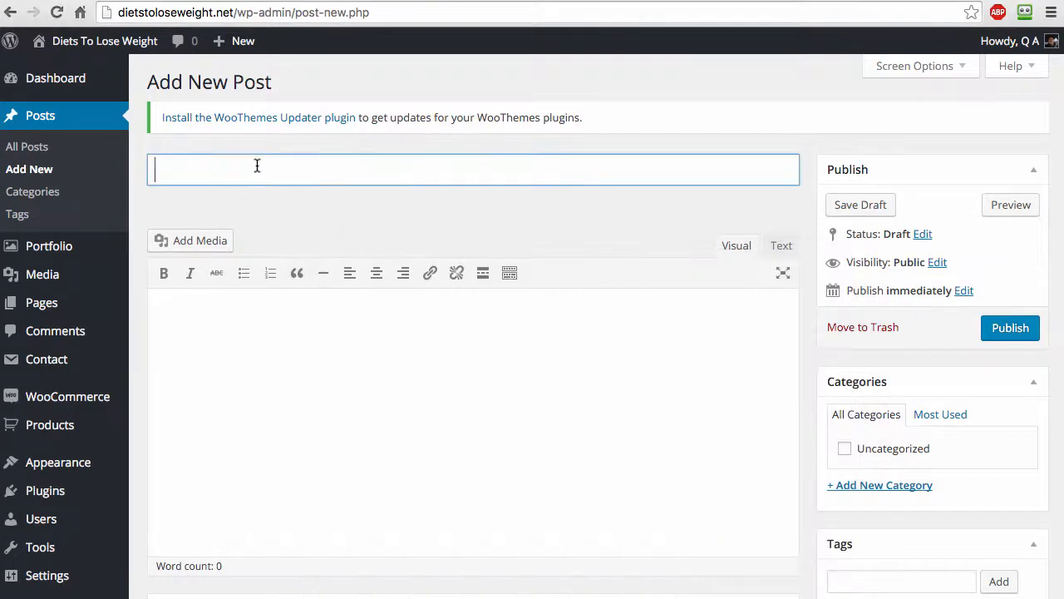
key(super+v)
Set the post editor to Text mode and paste in the article body copied from content-sample, without its title line.
click(247, 366)
click(795, 245)
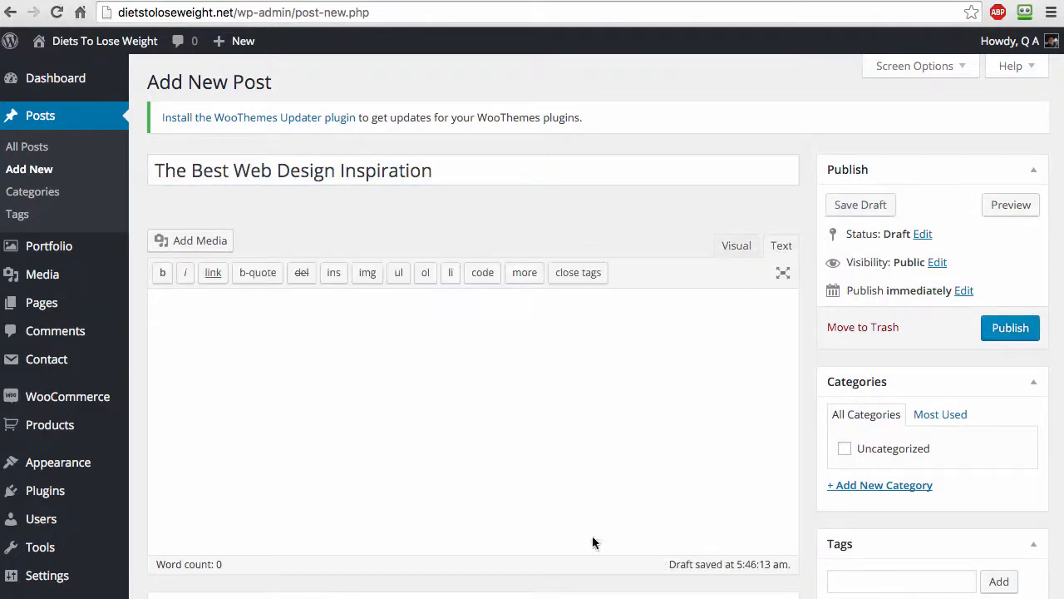
key(super+Tab)
drag(322, 297, 632, 597)
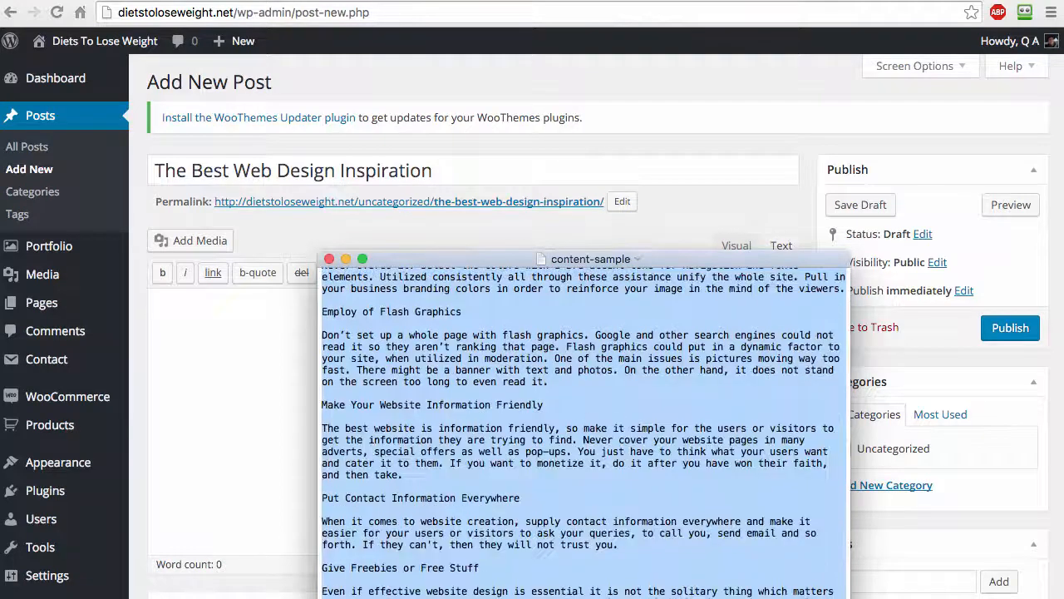
click(199, 316)
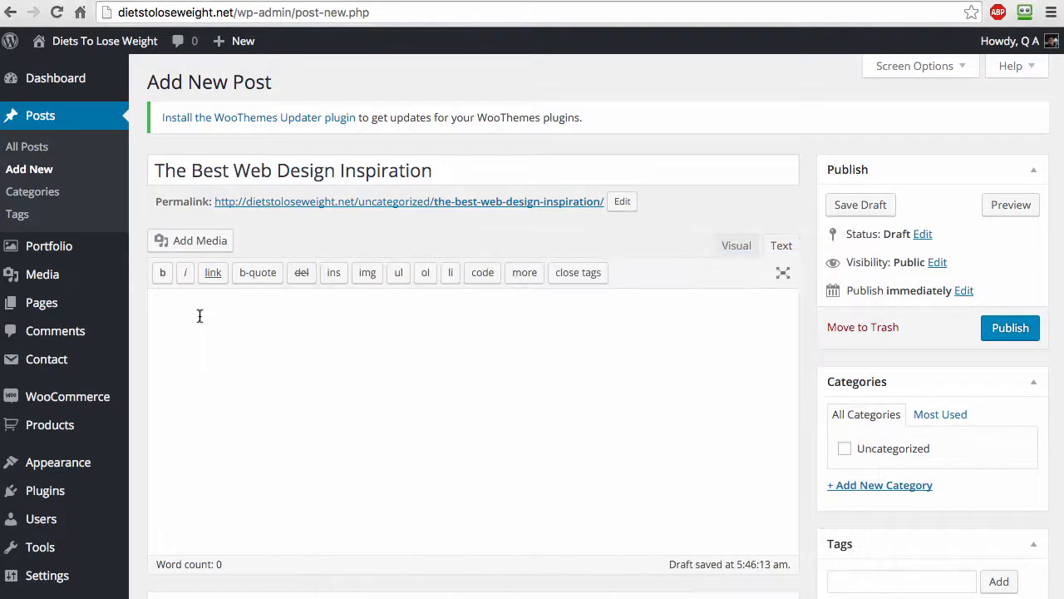
key(super+v)
scroll(357, 321, up, 5)
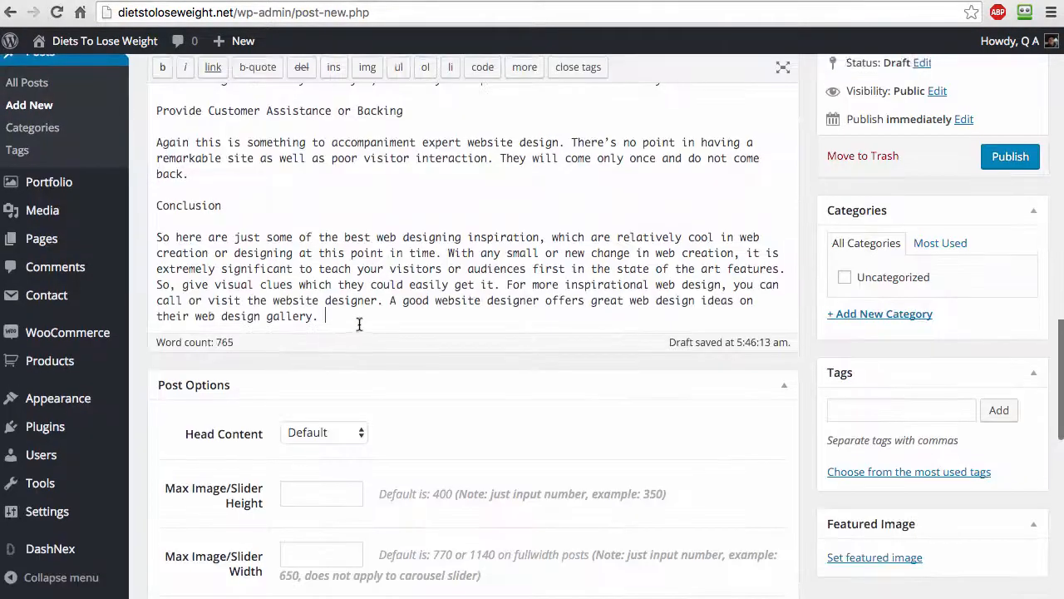
scroll(360, 327, up, 10)
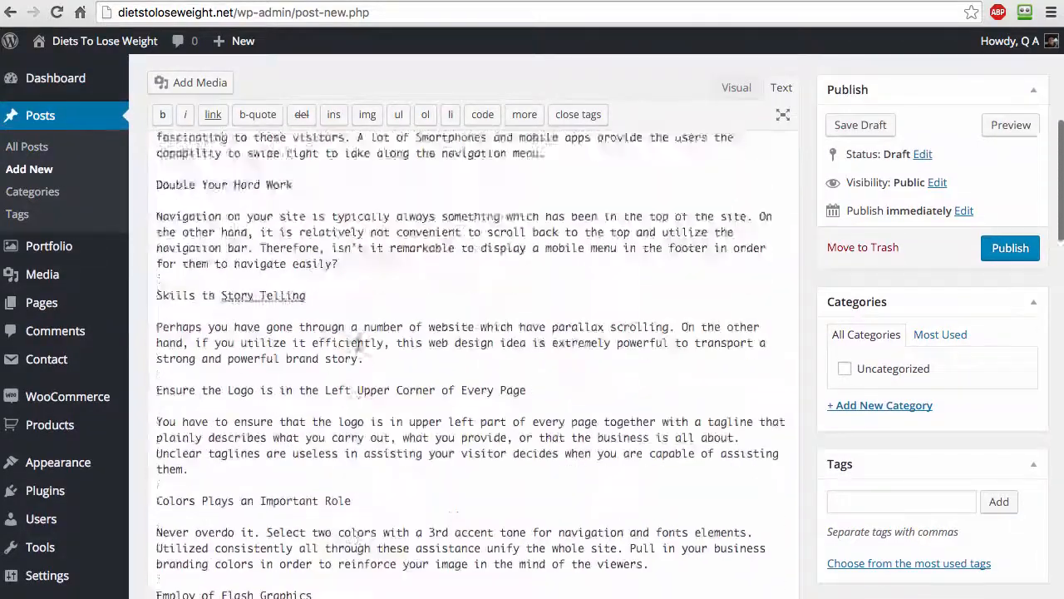
scroll(376, 356, up, 1)
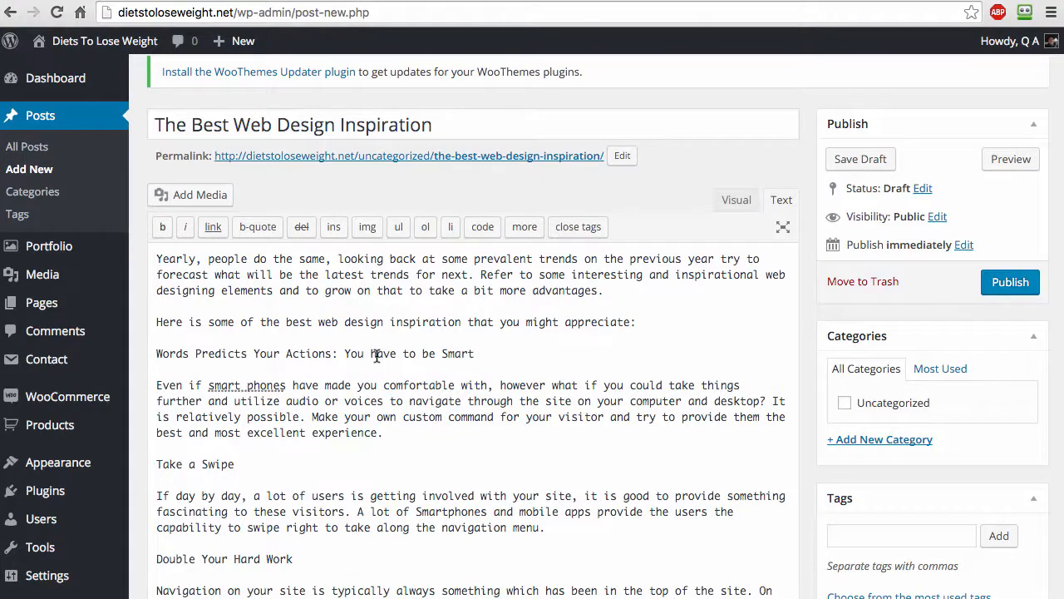
Switch the post editor to Visual mode, review the article's layout, and show the additional formatting toolbar rows.
click(733, 200)
scroll(446, 391, down, 15)
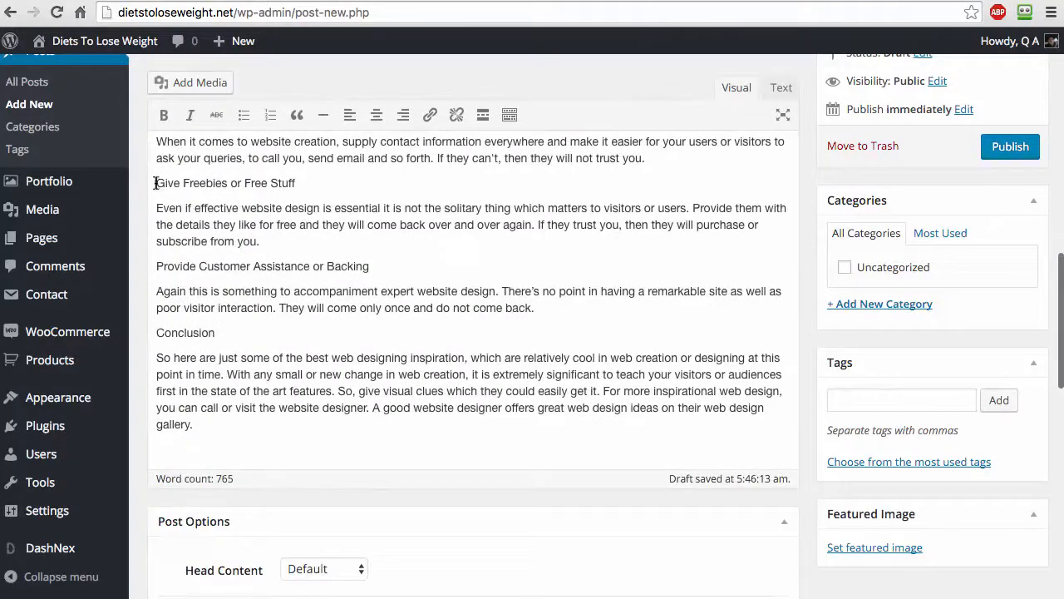
scroll(382, 216, up, 10)
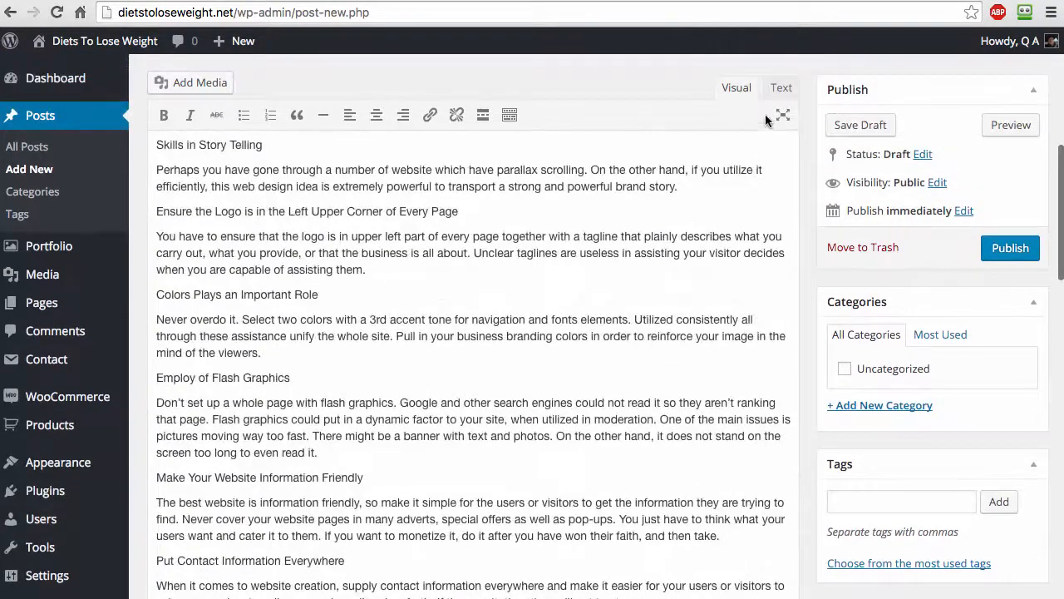
scroll(467, 163, up, 5)
click(509, 138)
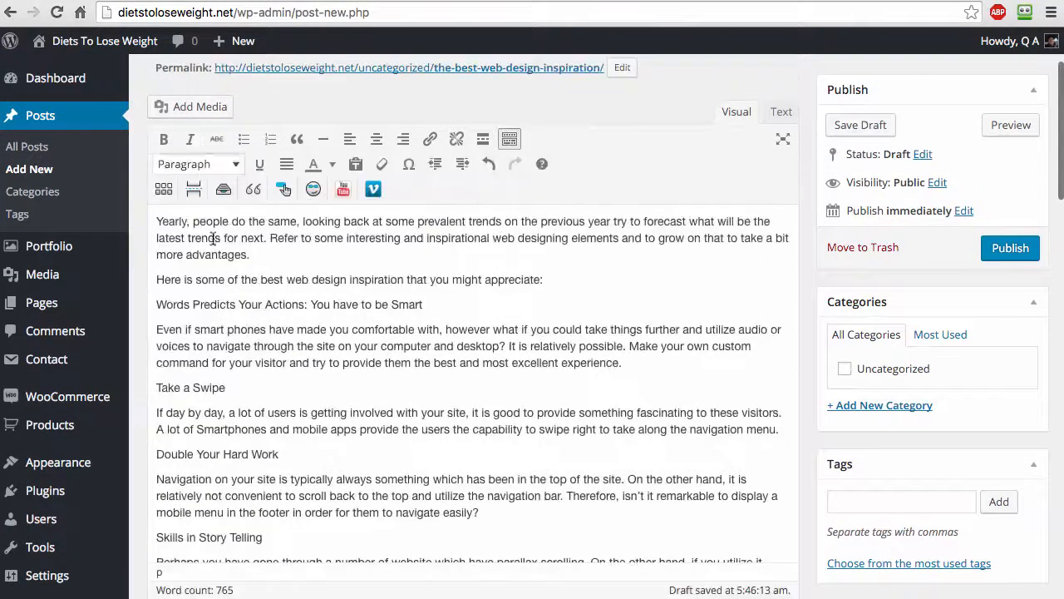
Place the insertion point before the article's first paragraph and open media insertion for the post.
scroll(568, 381, up, 3)
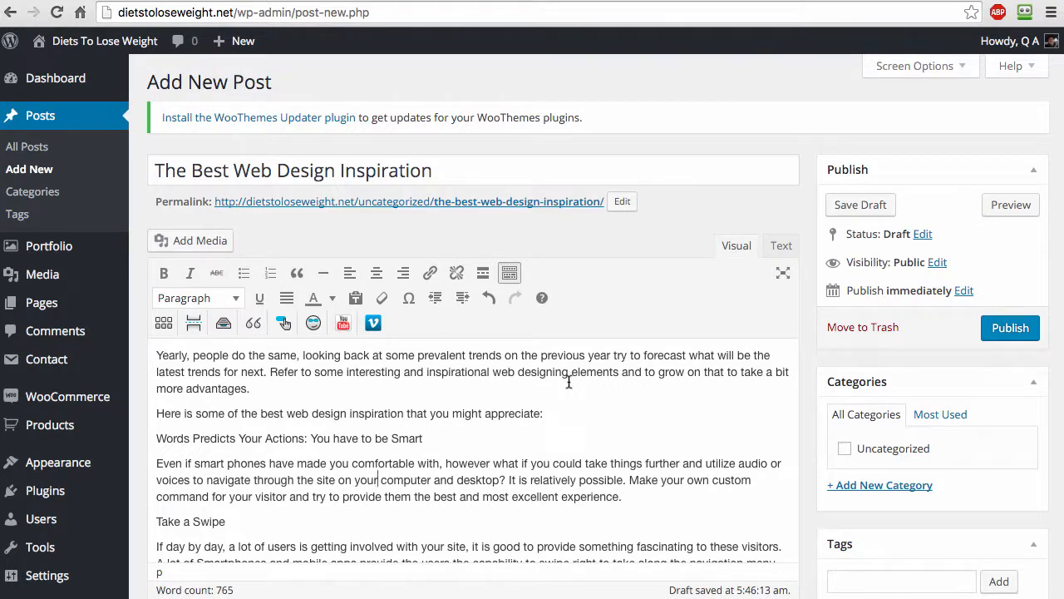
click(158, 359)
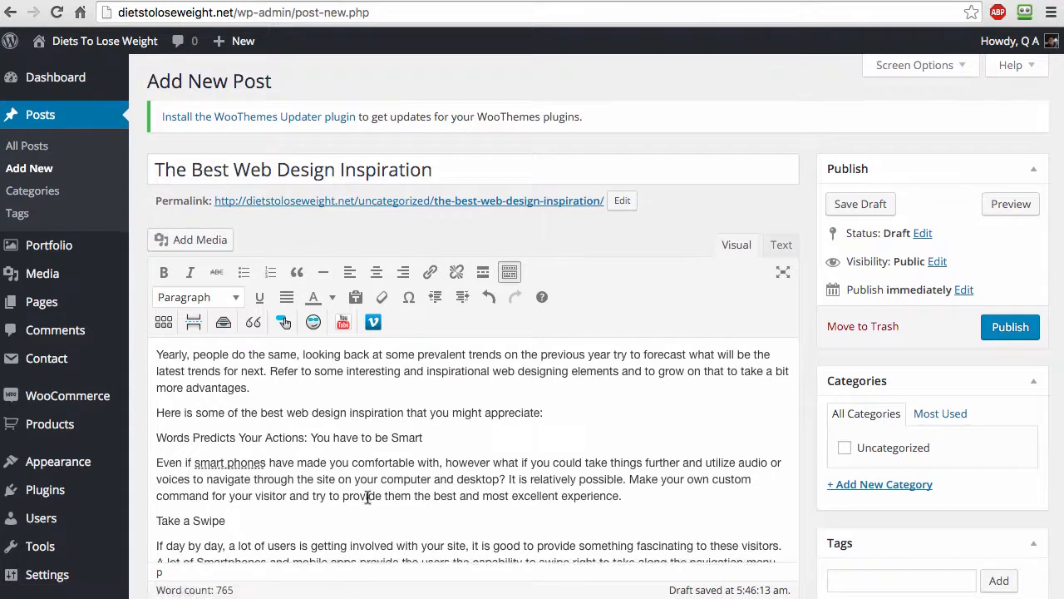
scroll(371, 482, down, 1)
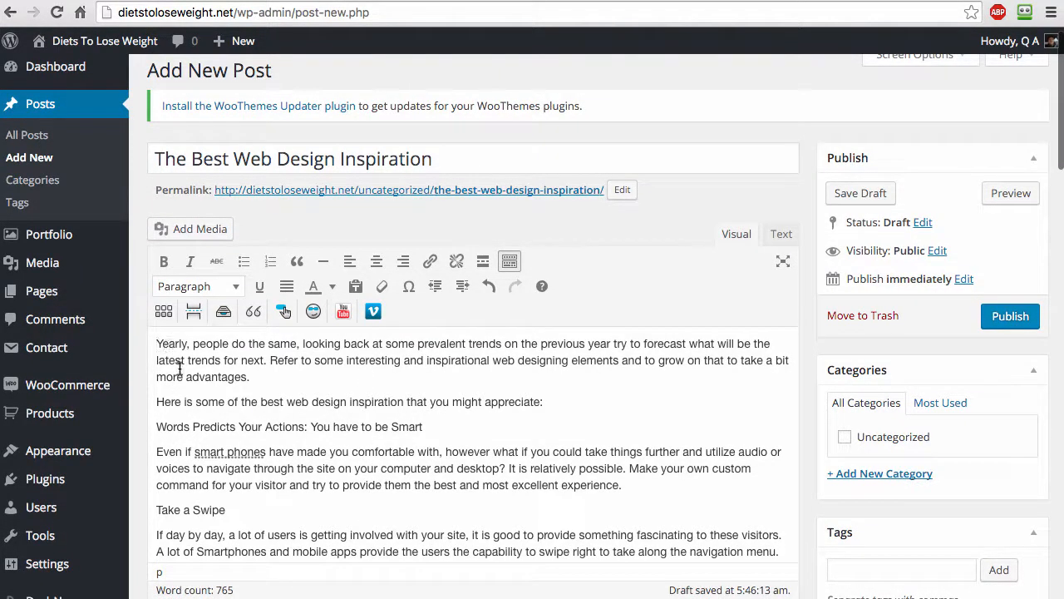
click(206, 230)
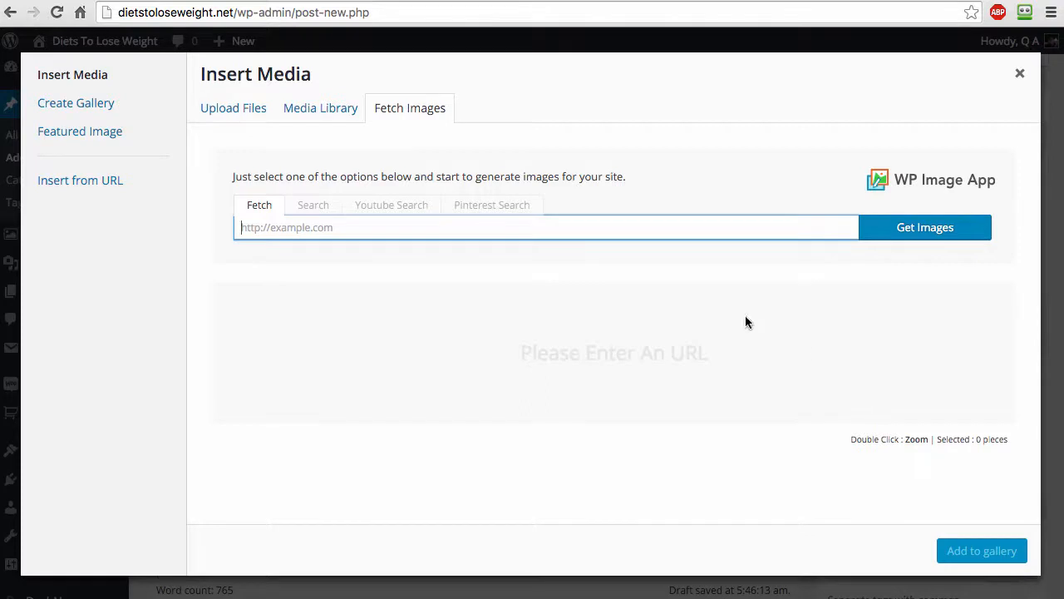
Look through the Fetch, Search, Youtube Search and Pinterest Search modes for fetching images.
click(308, 206)
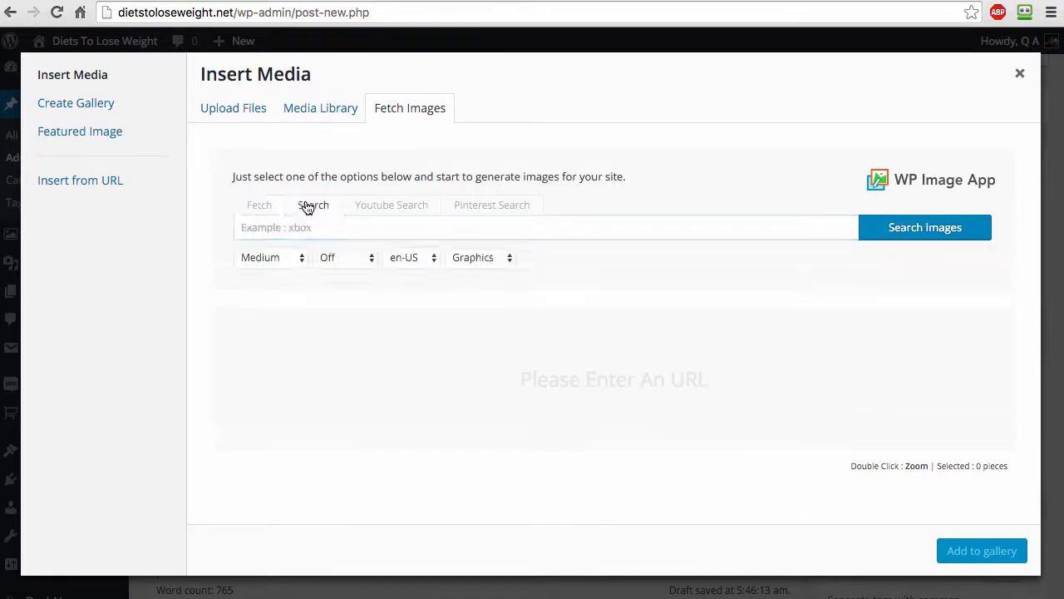
click(256, 205)
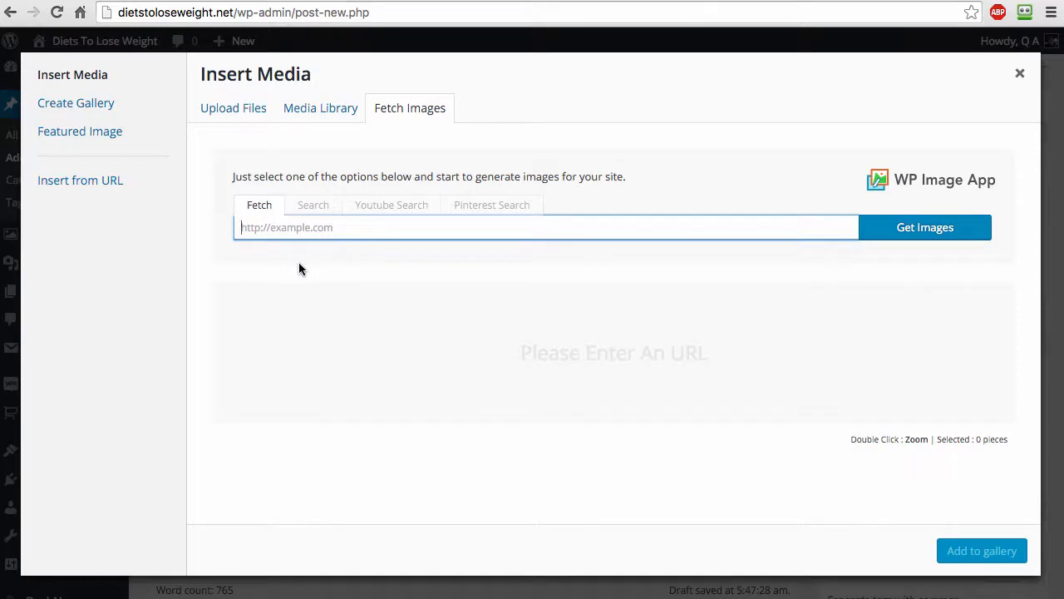
click(314, 206)
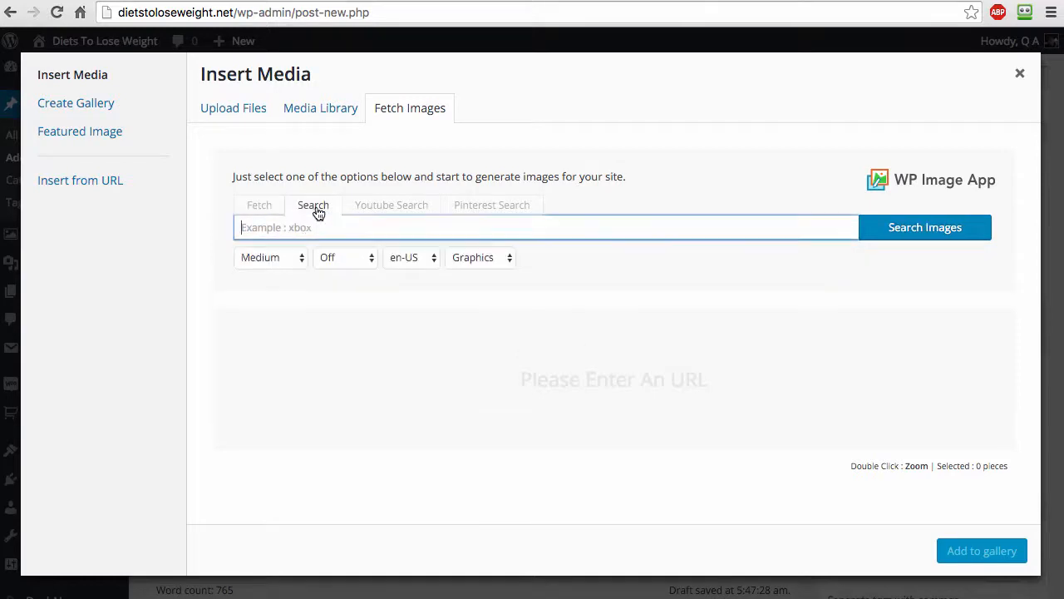
click(395, 210)
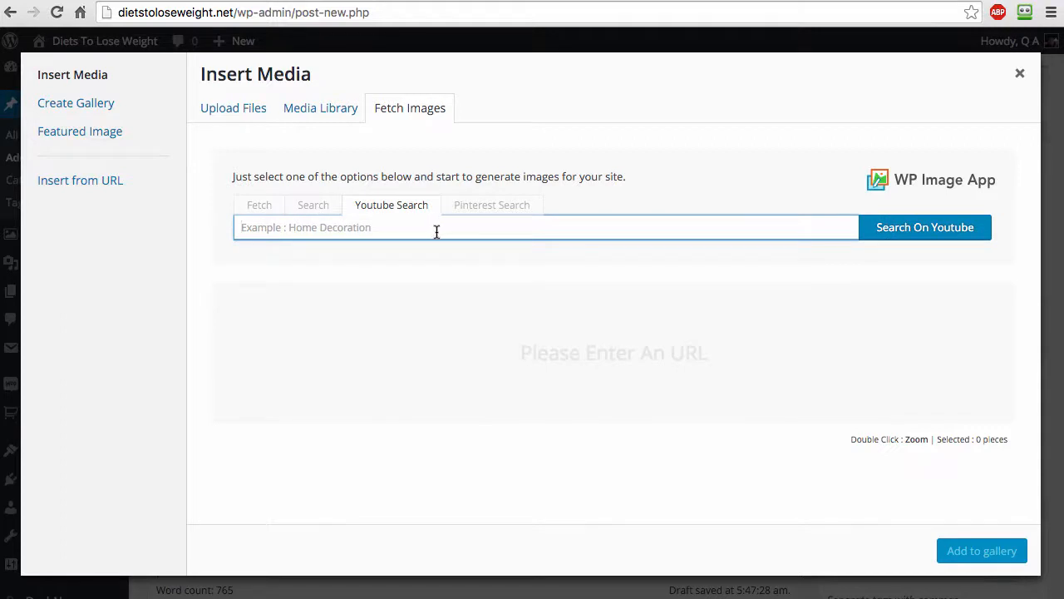
click(472, 210)
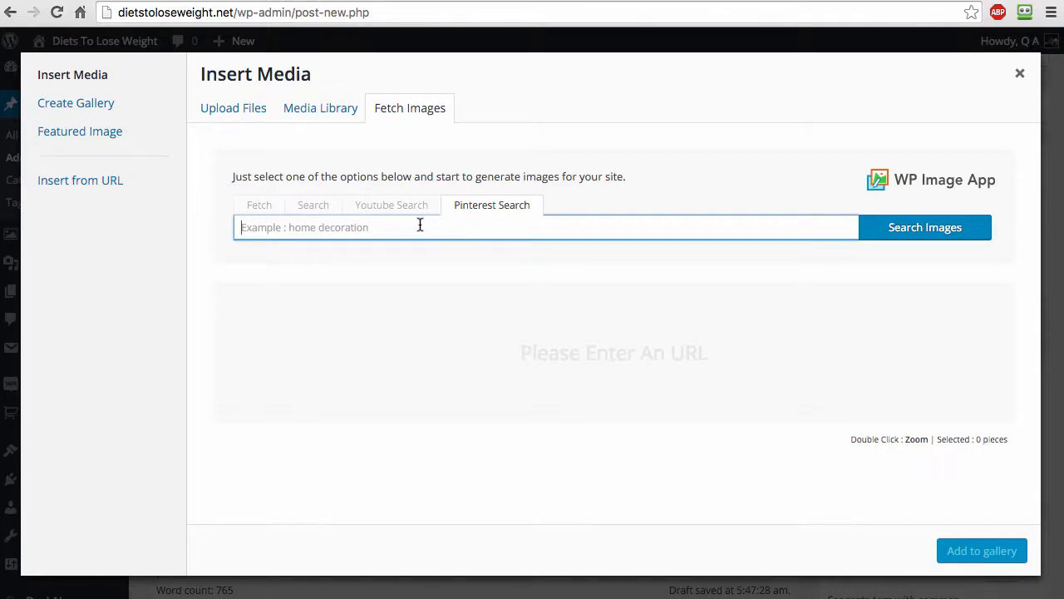
Return to the general image Search mode and enter the keyword "design".
click(316, 211)
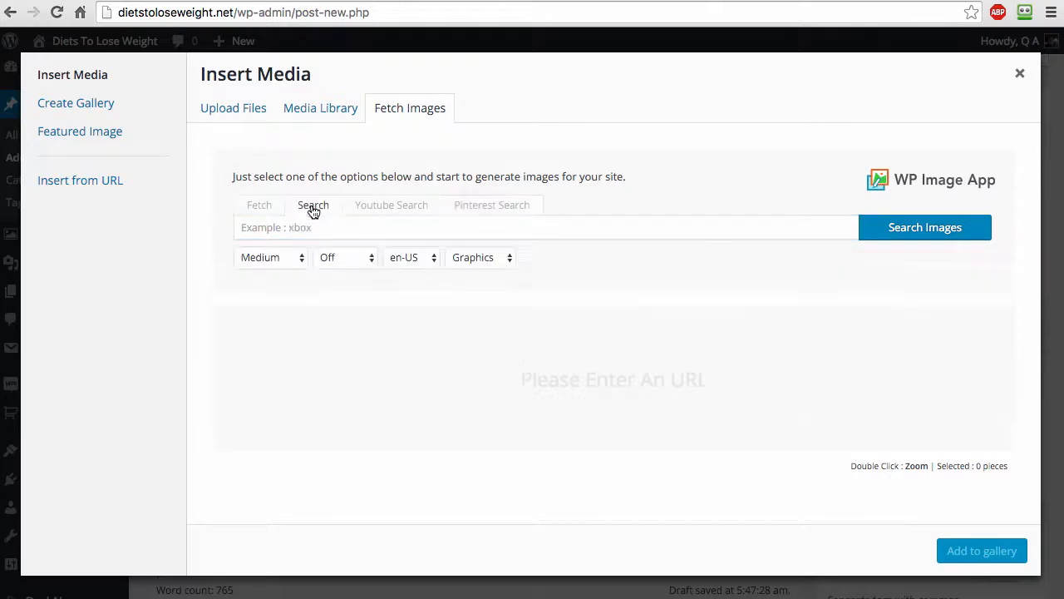
click(295, 226)
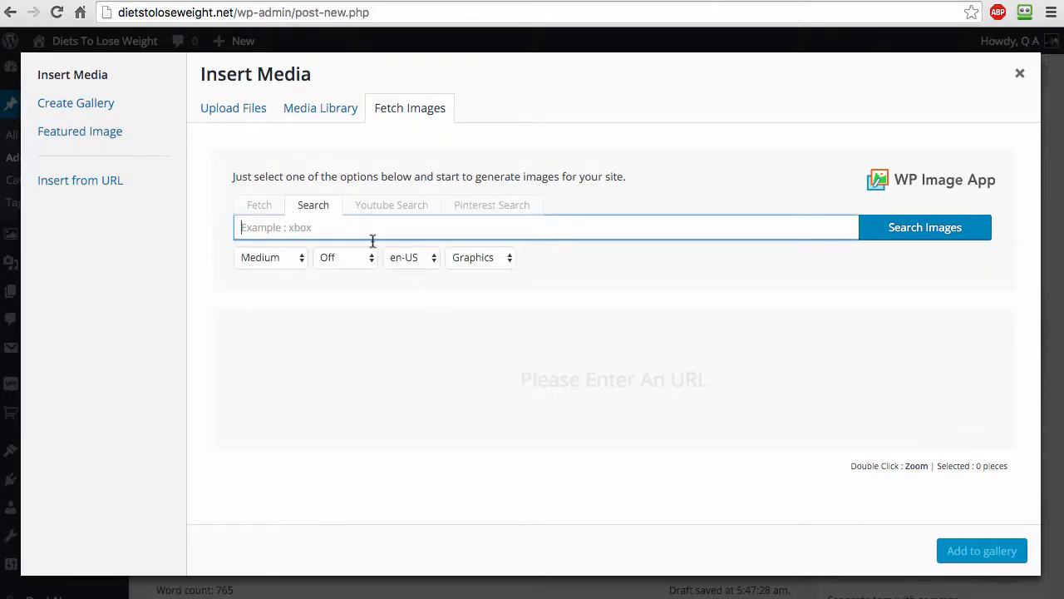
text(design)
Review the four search filters, keep Medium, Off, en-US and Graphics, and run the image search.
click(246, 260)
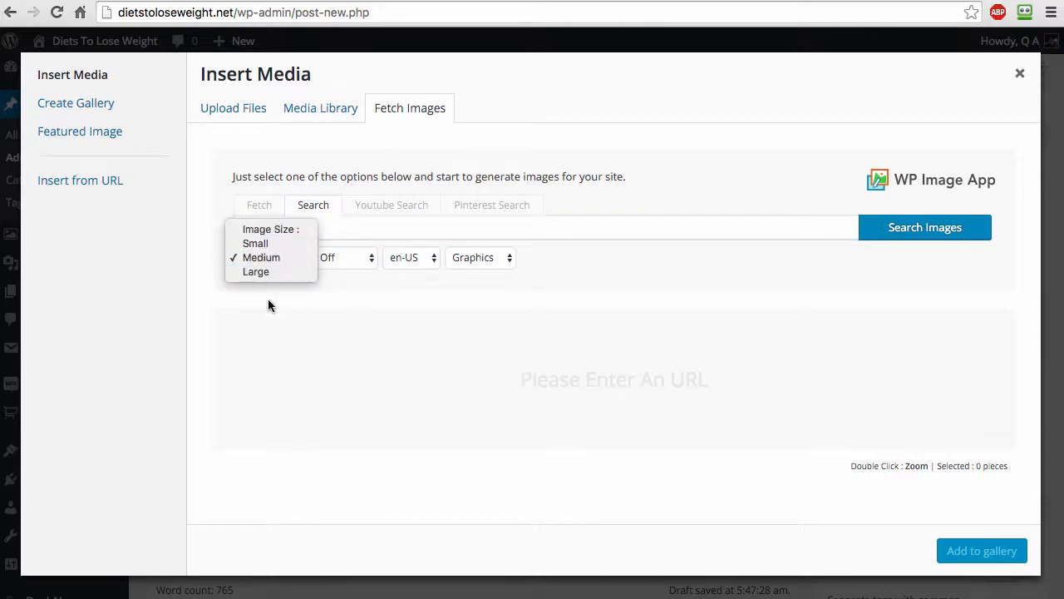
click(345, 256)
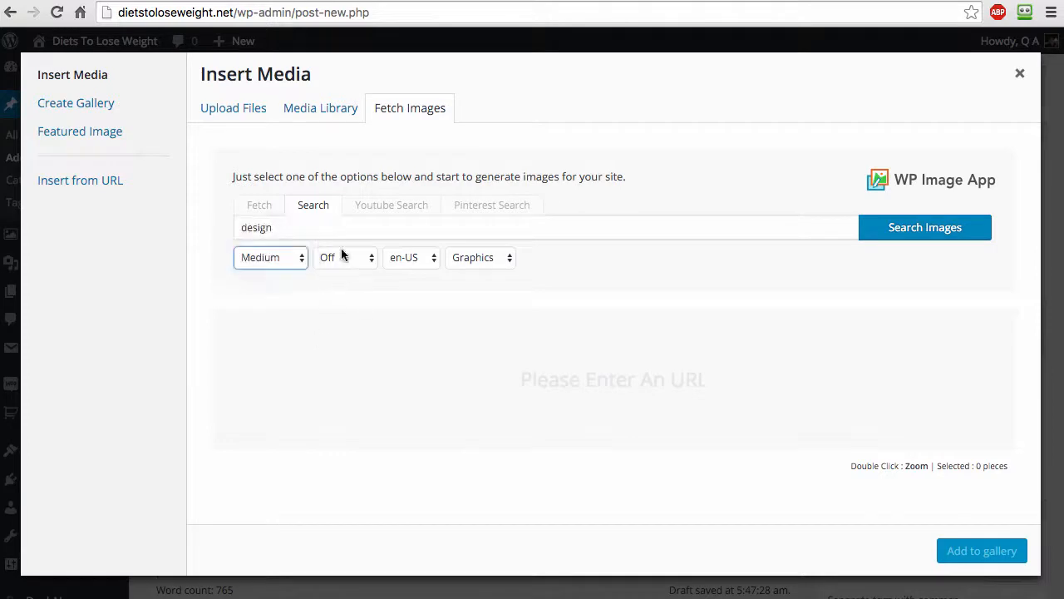
click(349, 257)
click(366, 316)
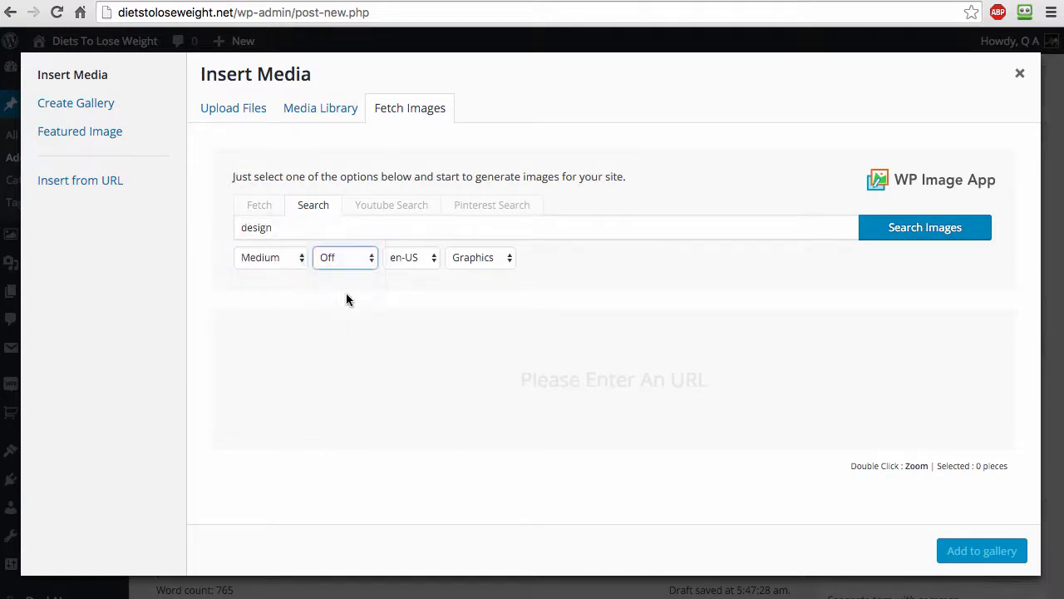
click(407, 257)
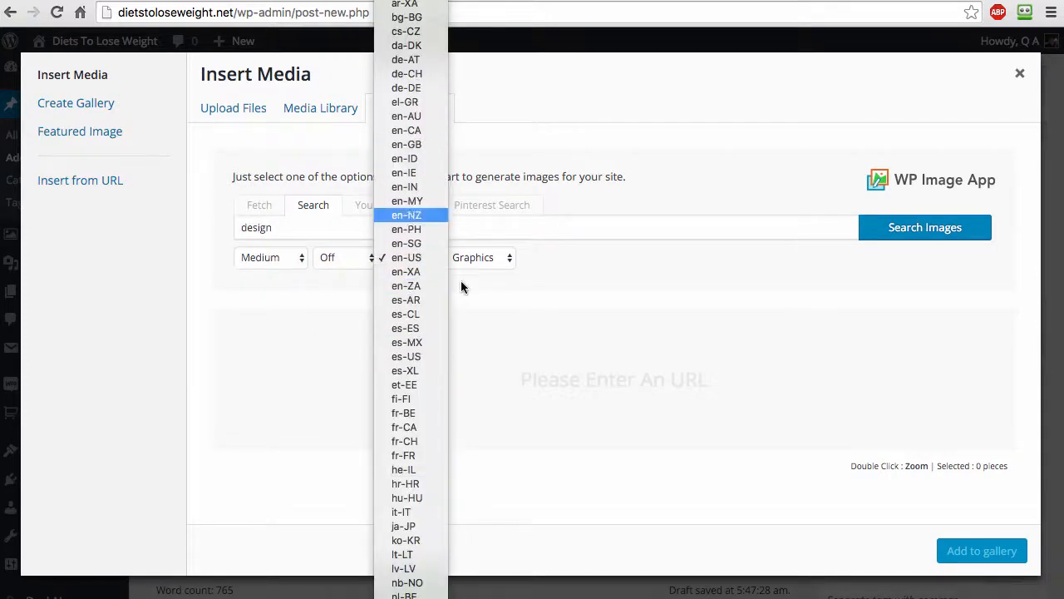
click(485, 329)
click(486, 258)
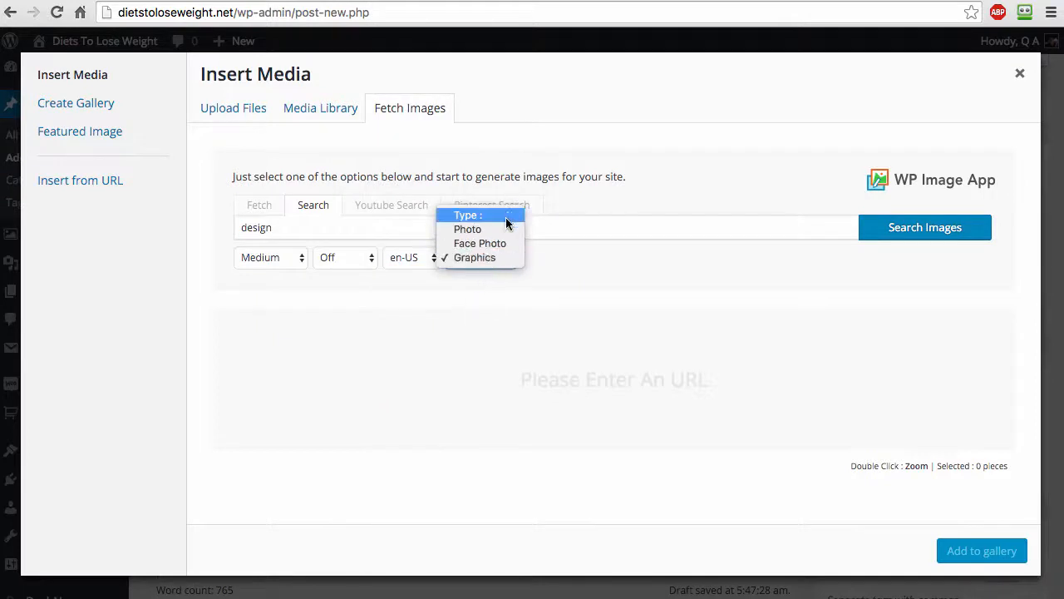
click(519, 284)
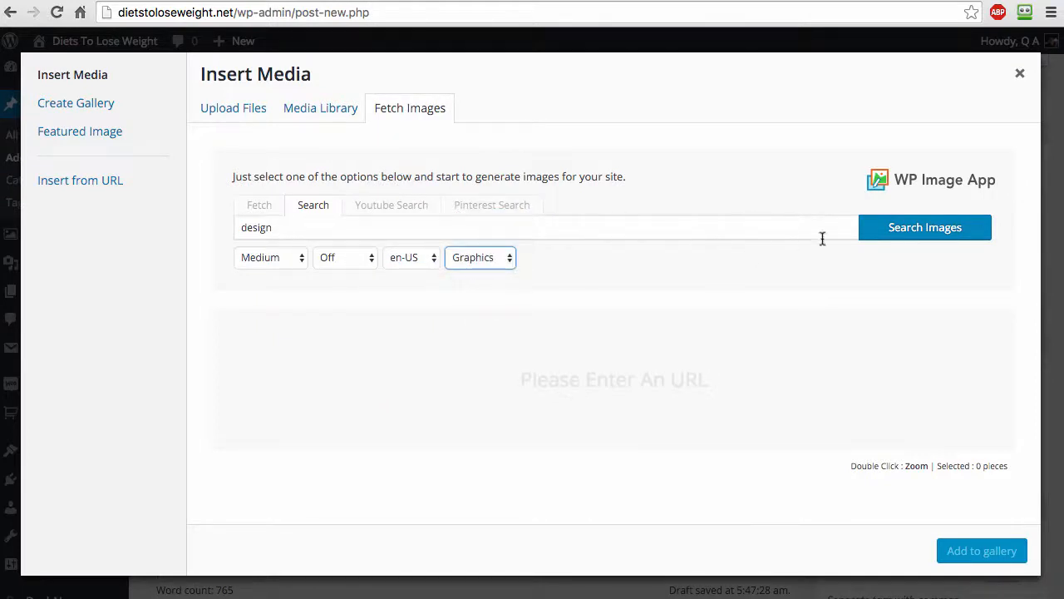
click(904, 235)
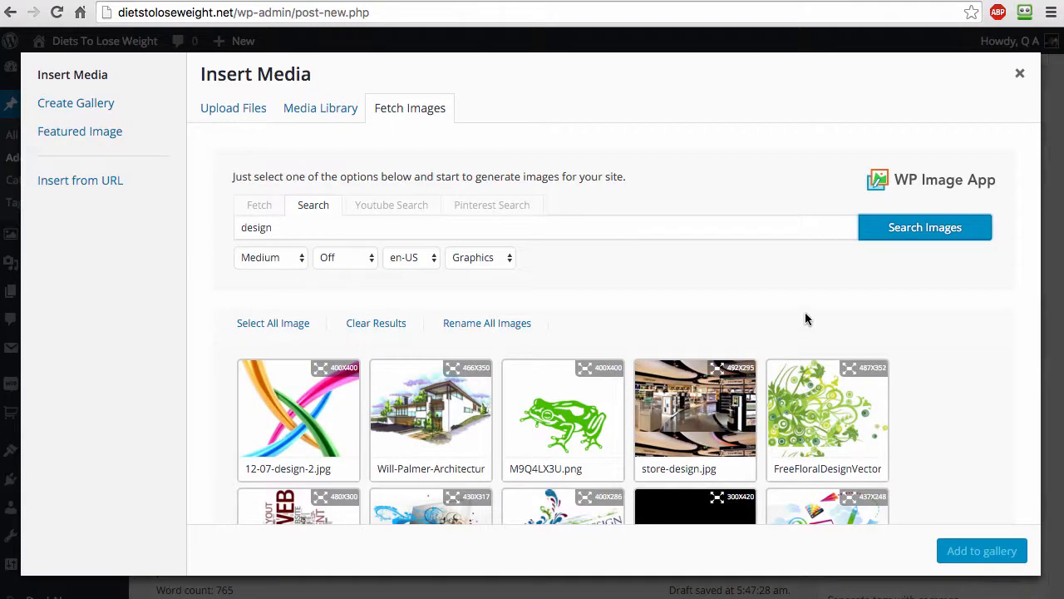
Examine the fetched design images, their sizes and their file names.
scroll(674, 300, down, 5)
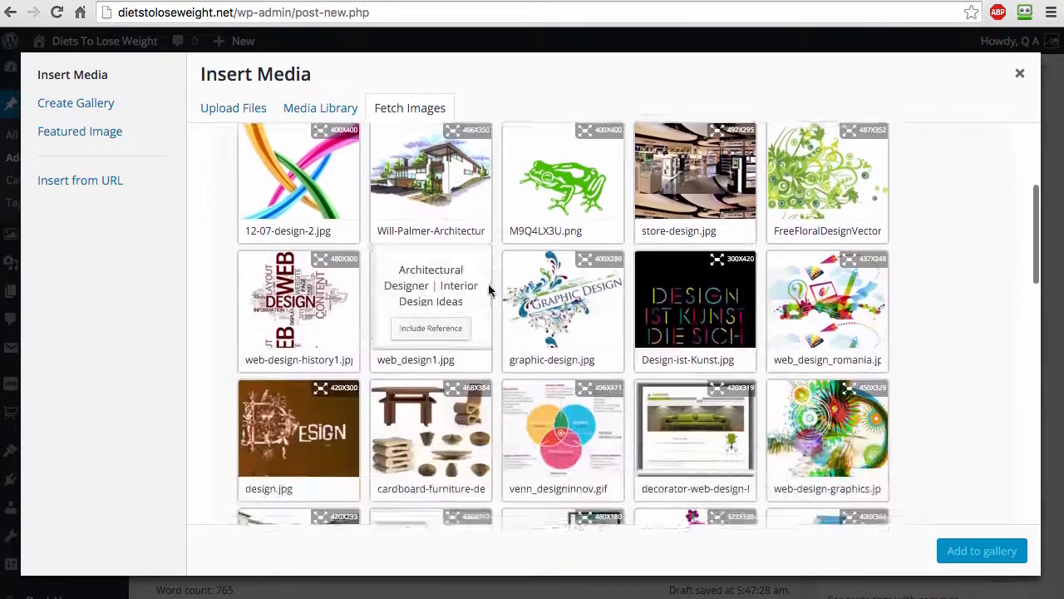
scroll(597, 317, down, 5)
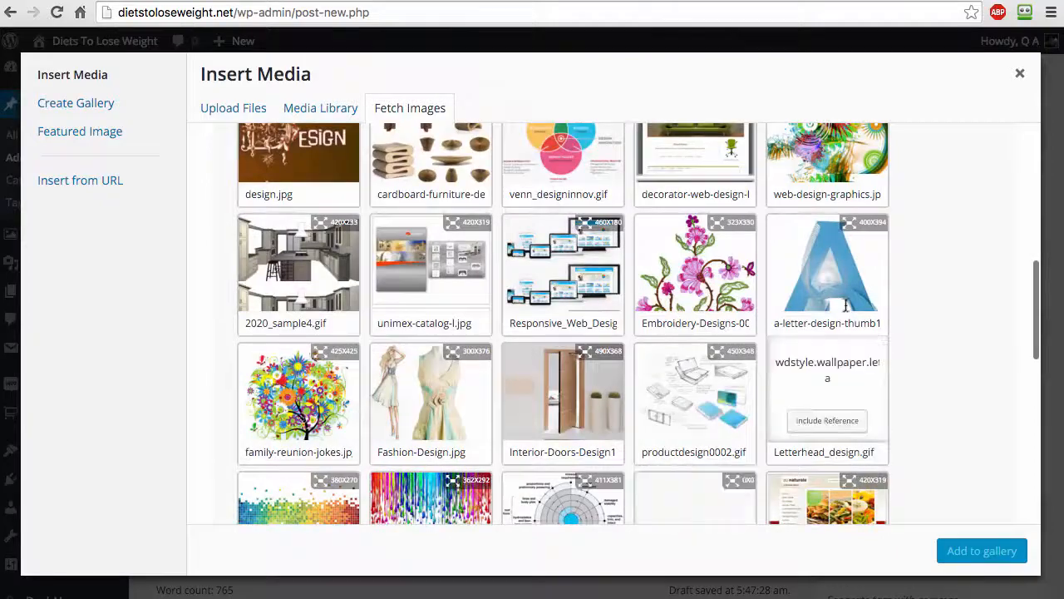
scroll(827, 382, down, 2)
scroll(539, 308, down, 4)
scroll(537, 306, up, 12)
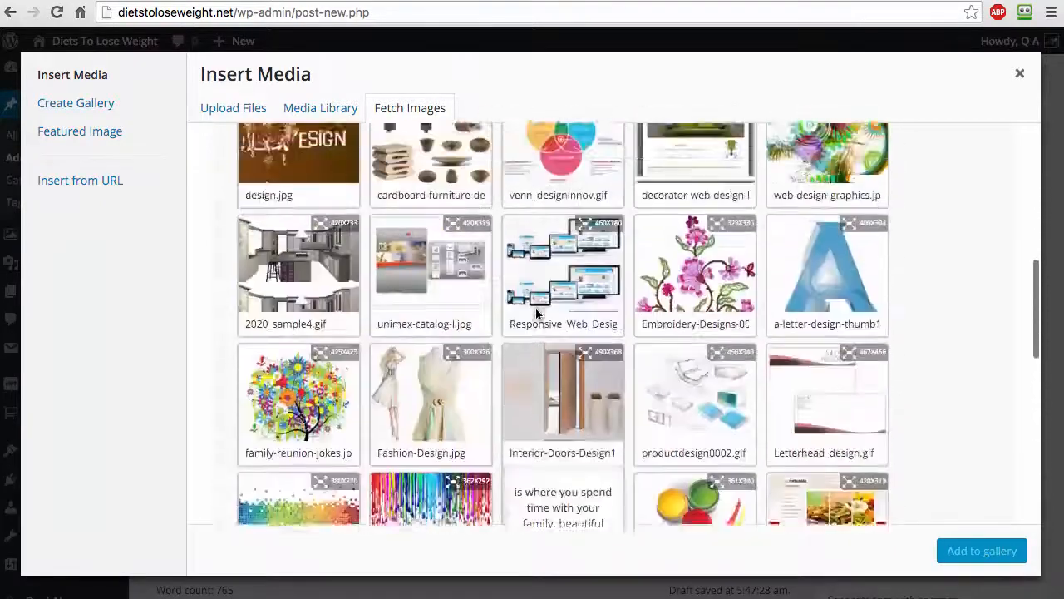
scroll(530, 309, up, 2)
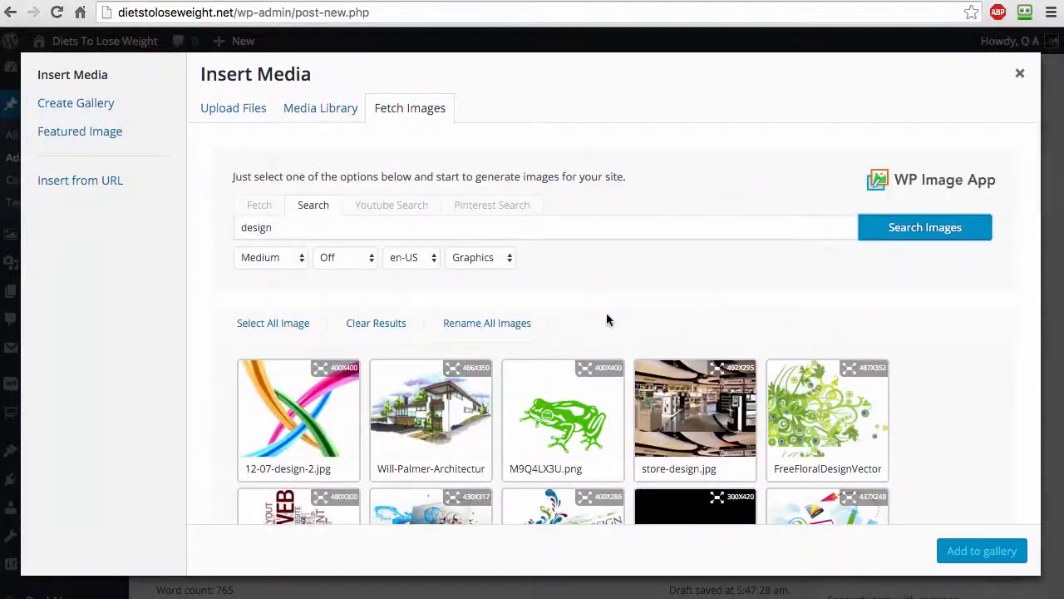
scroll(607, 316, down, 5)
scroll(664, 312, up, 2)
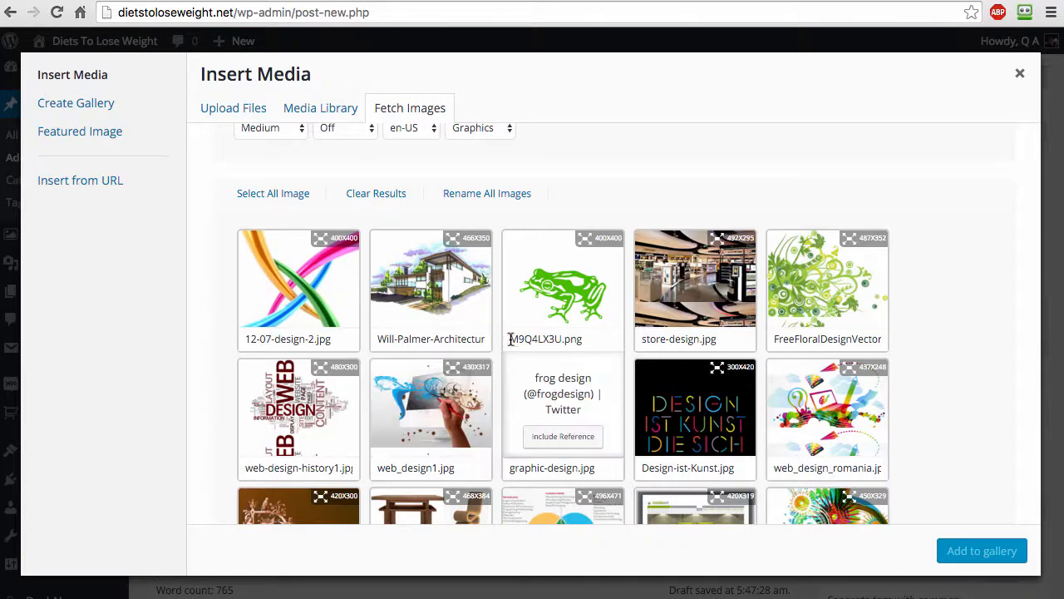
Select the green frog image and rename all fetched images after the post title.
drag(511, 338, 579, 350)
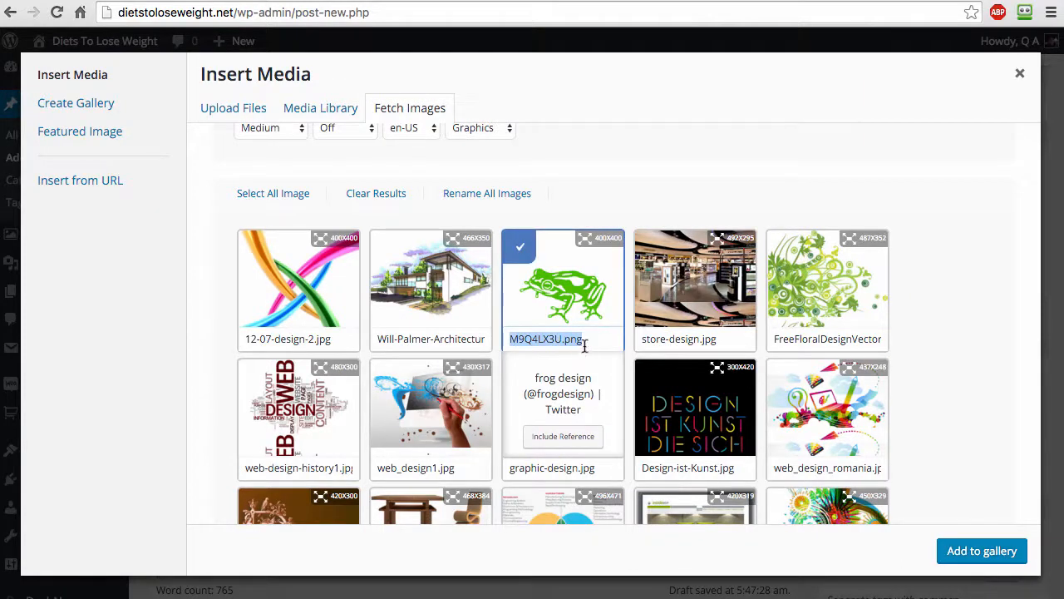
click(562, 177)
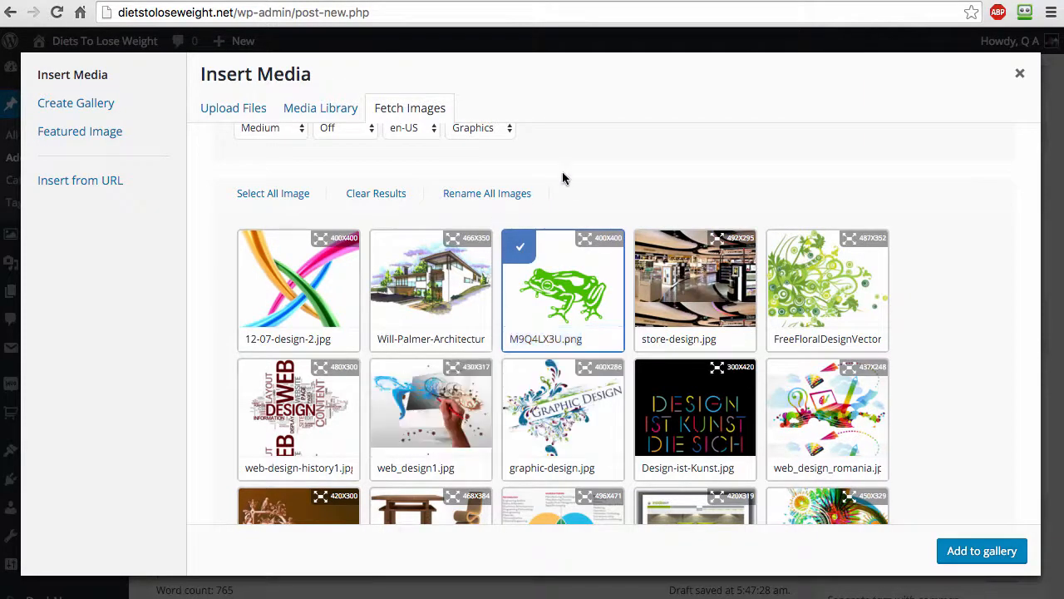
click(487, 199)
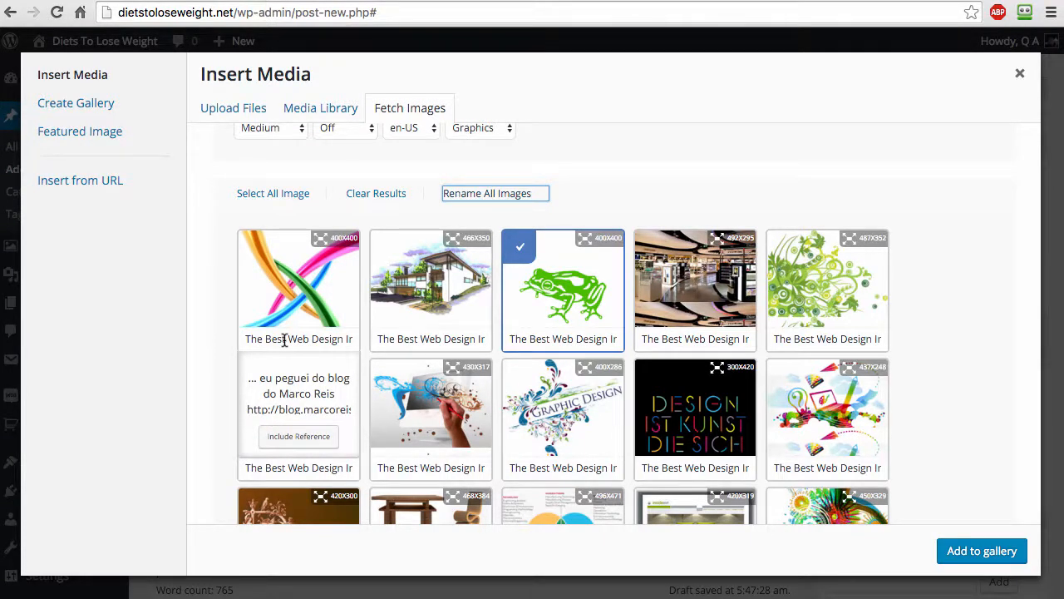
Rename the multicoloured ribbon image as "Web Design app".
click(285, 339)
click(284, 339)
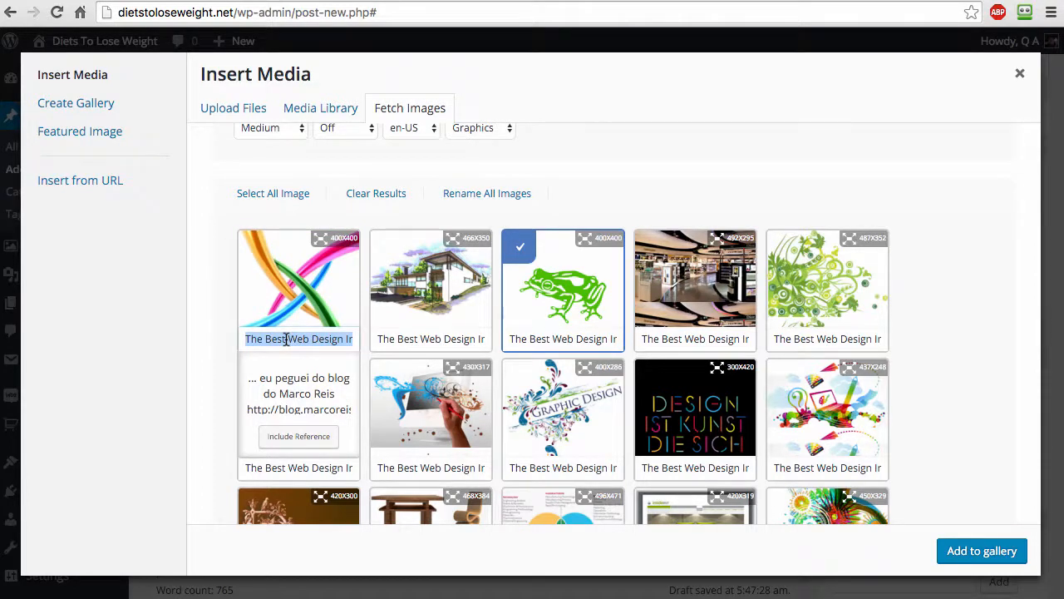
text(Web)
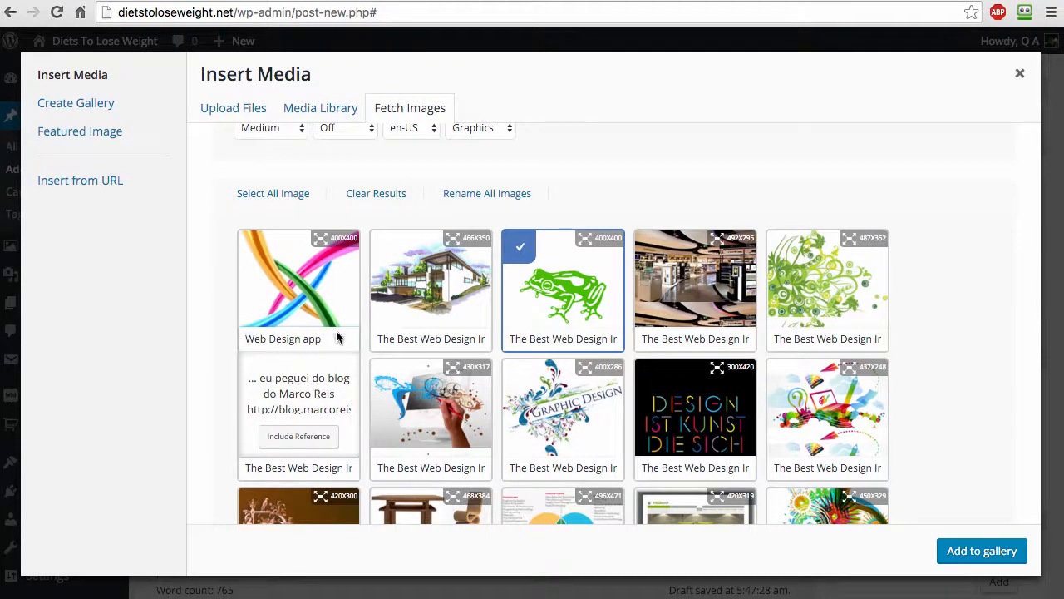
double_click(268, 337)
double_click(285, 339)
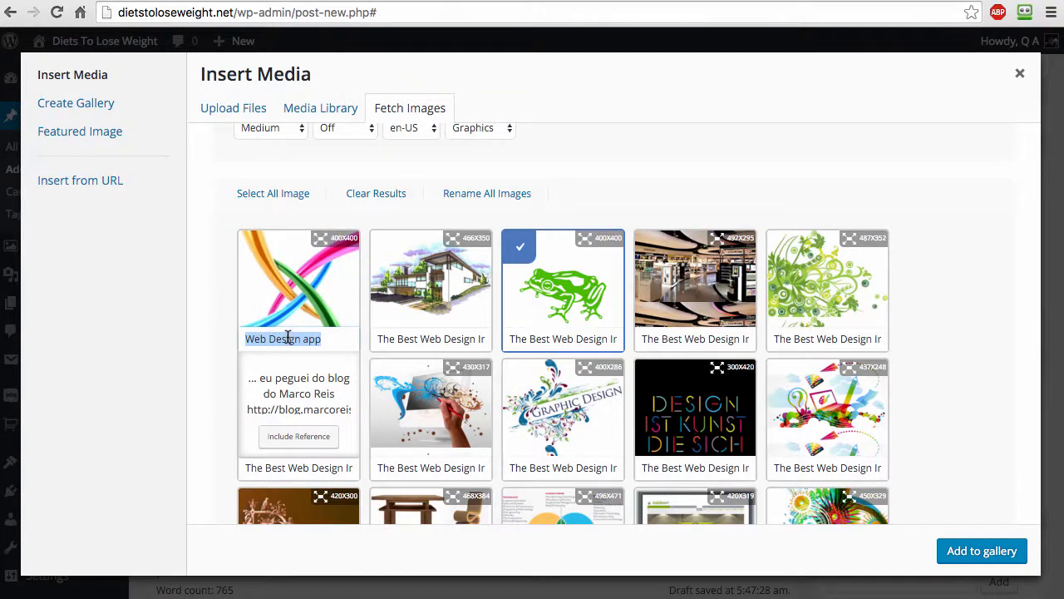
double_click(408, 339)
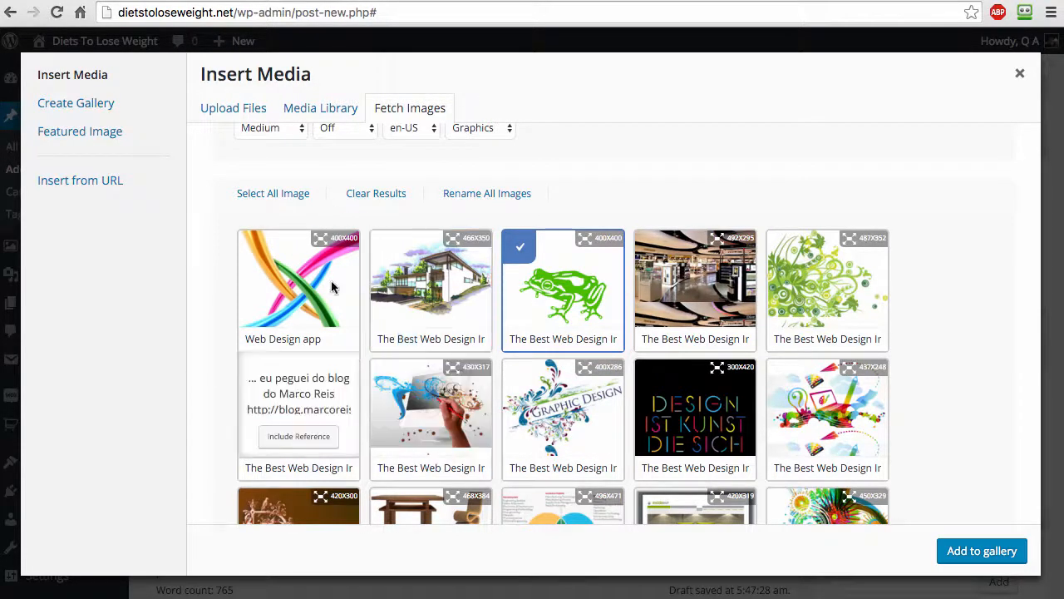
Select the multicoloured ribbon image and the house illustration, keeping the green frog image selected.
click(293, 293)
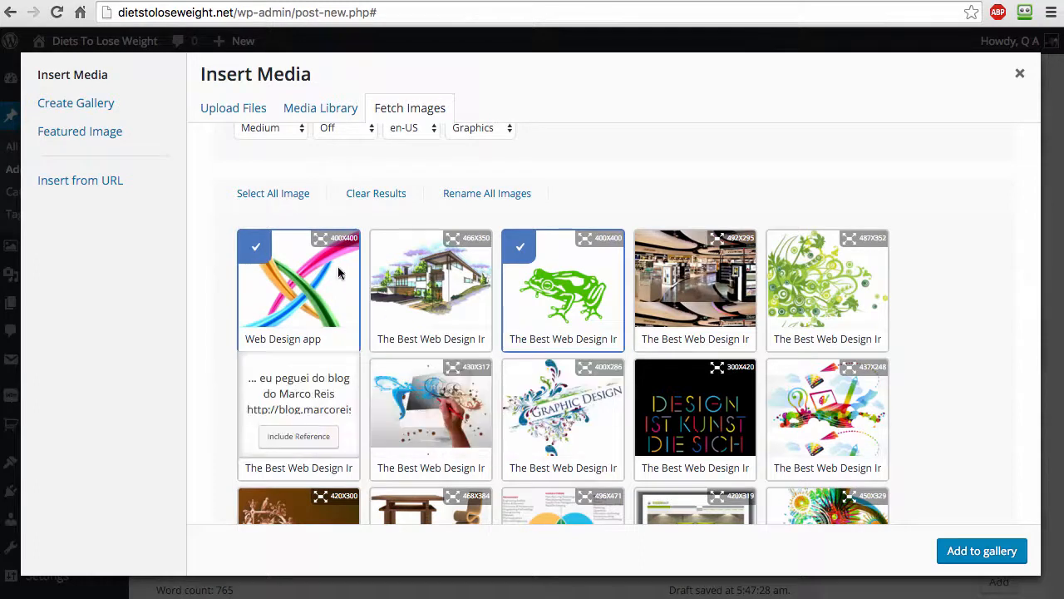
click(429, 266)
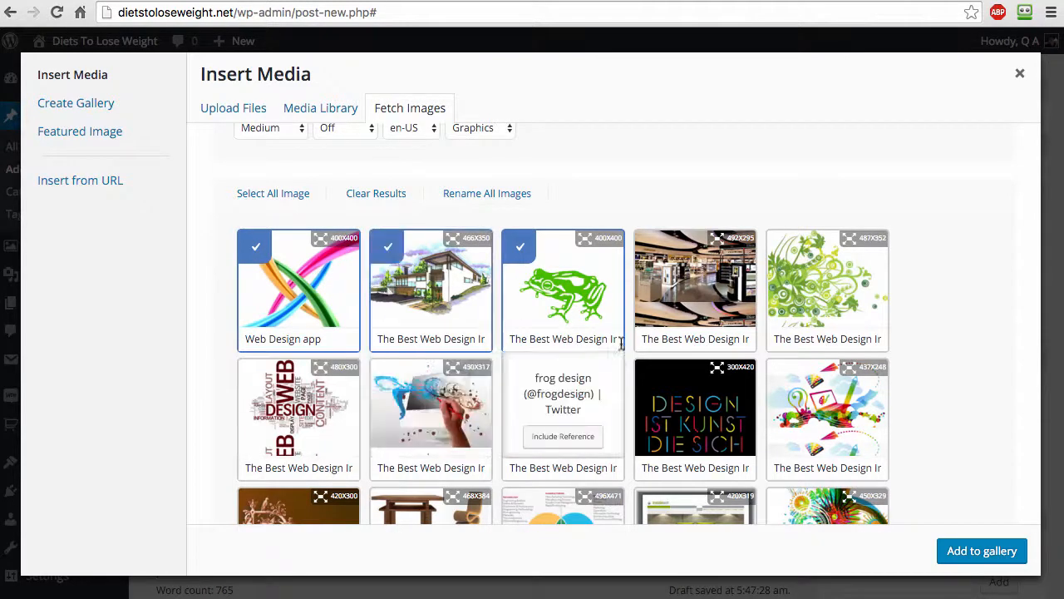
click(580, 292)
click(571, 266)
scroll(376, 309, down, 2)
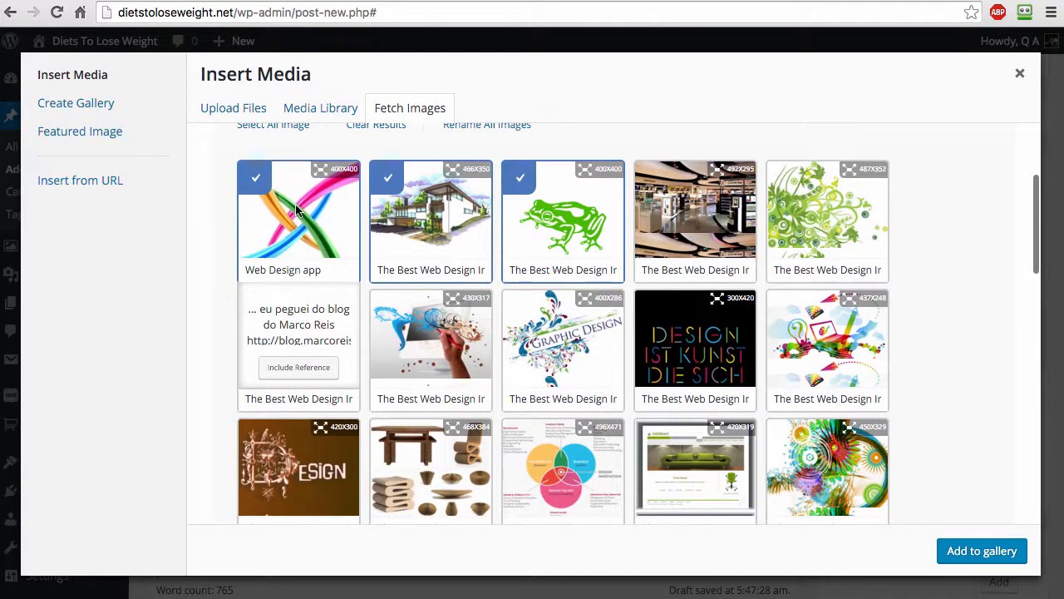
Try to include the ribbon image's reference, and deselect the house illustration.
click(299, 370)
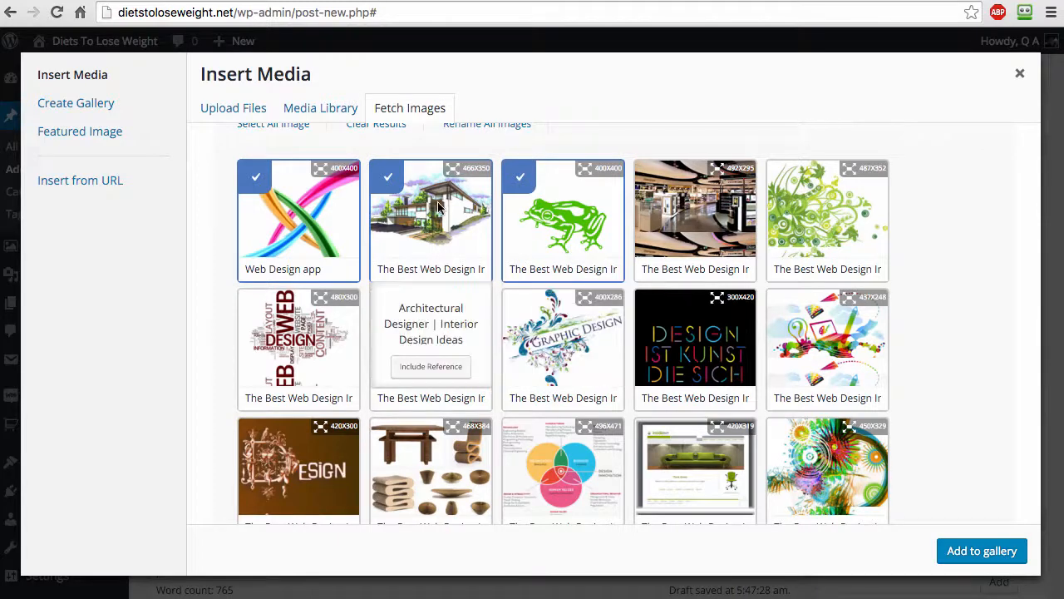
scroll(441, 249, up, 1)
click(425, 284)
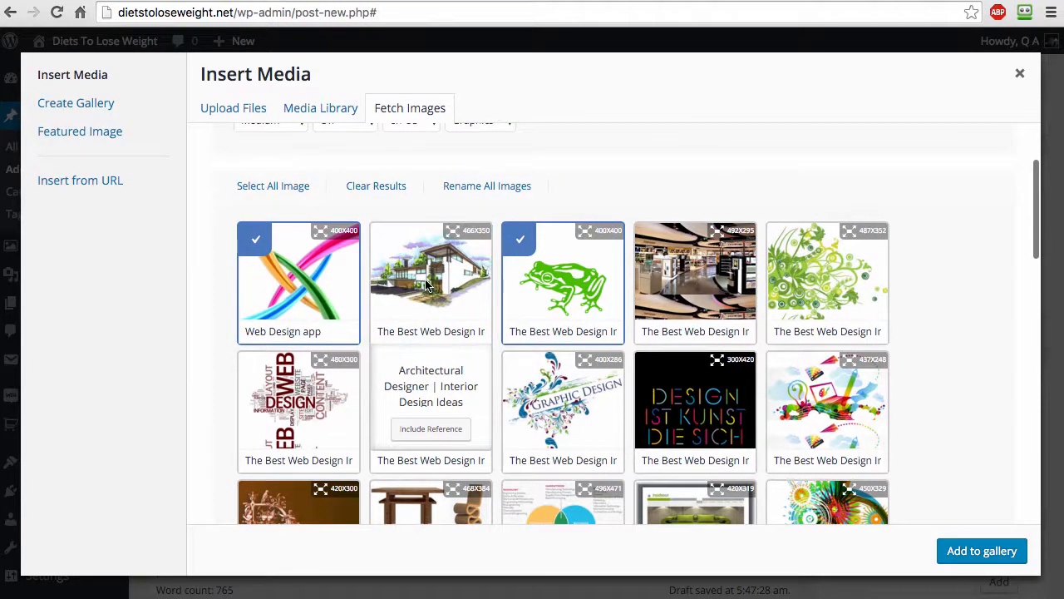
Try marking the house illustration as the featured image, and clear its marking.
double_click(425, 285)
click(426, 284)
click(426, 284)
click(426, 285)
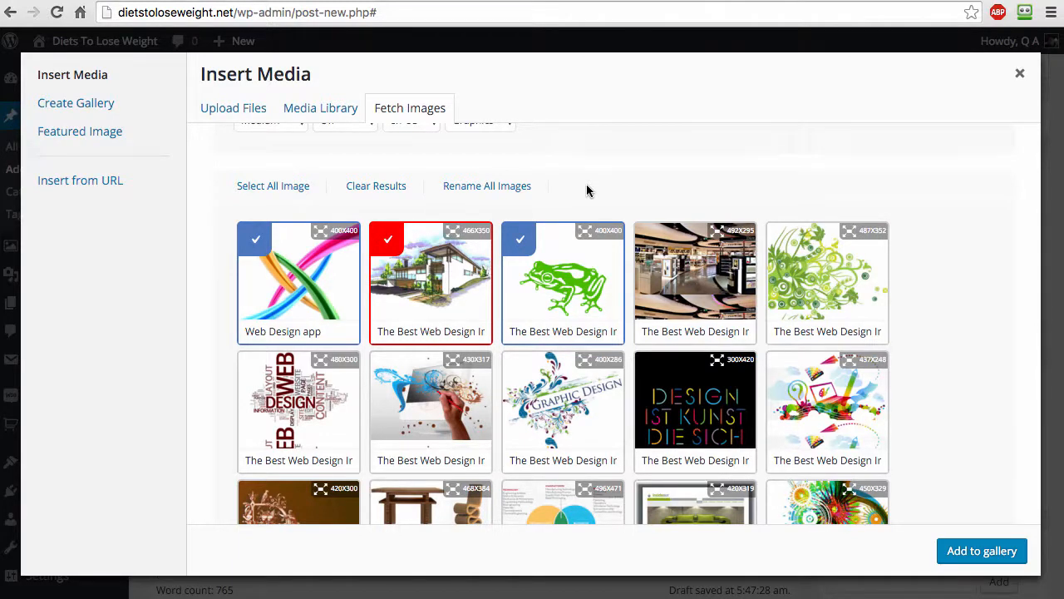
click(428, 271)
Mark the "Graphic Design" splash image as the featured image, leave the store image unselected, and add the chosen images to the post.
click(706, 273)
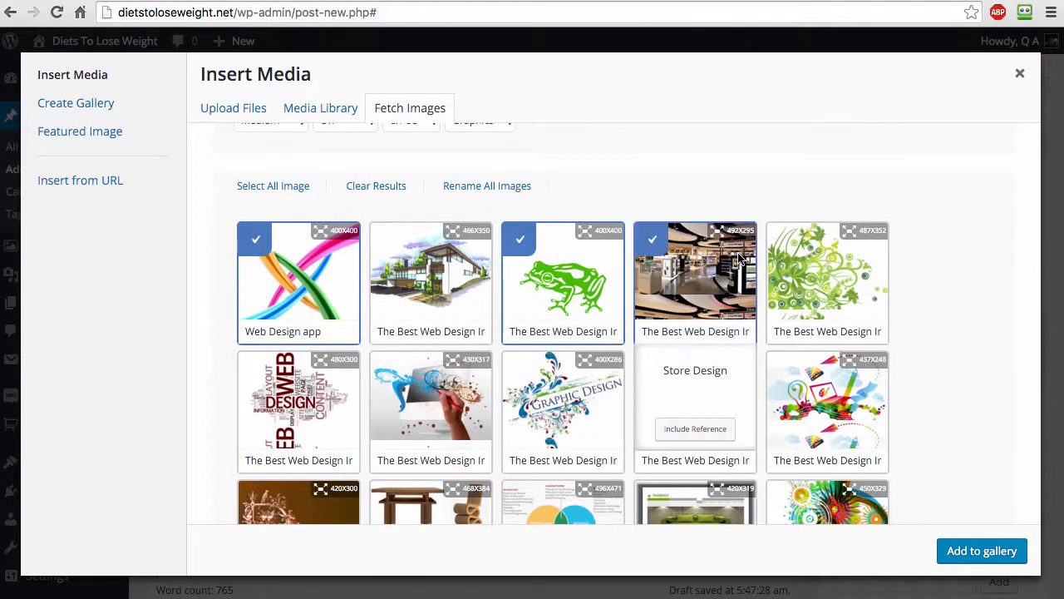
click(569, 416)
click(657, 281)
double_click(561, 392)
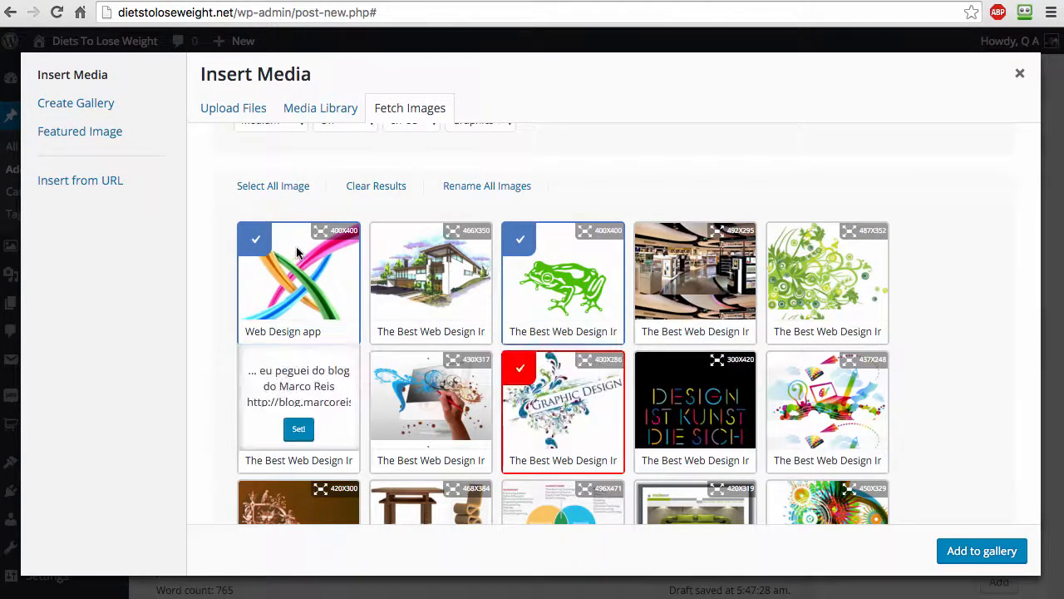
click(980, 554)
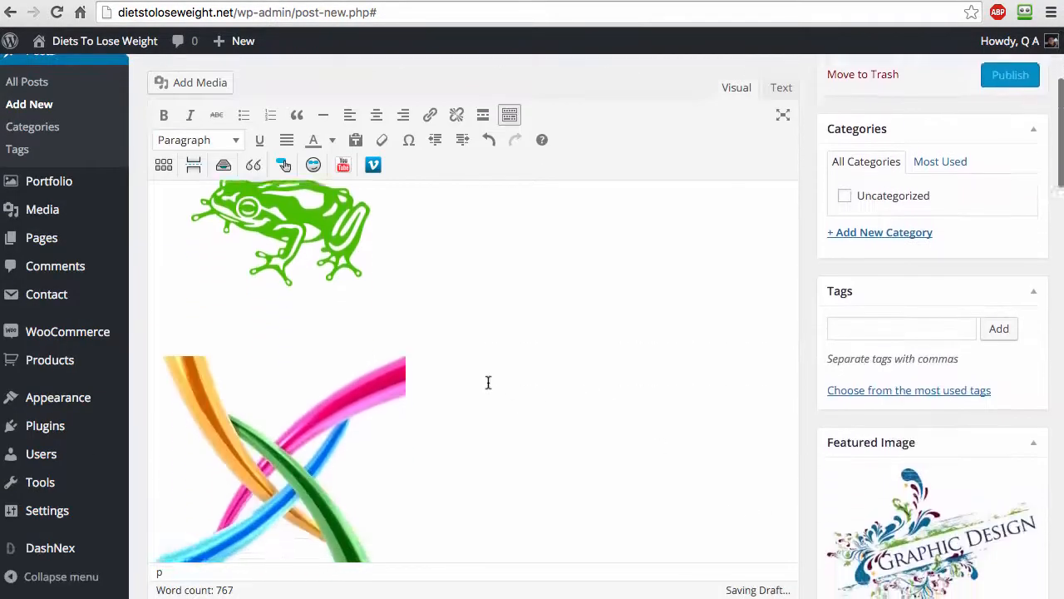
Examine the inserted images, the link settings of the source reference below the ribbon image, and the featured image.
scroll(488, 382, down, 4)
scroll(425, 305, up, 2)
click(331, 304)
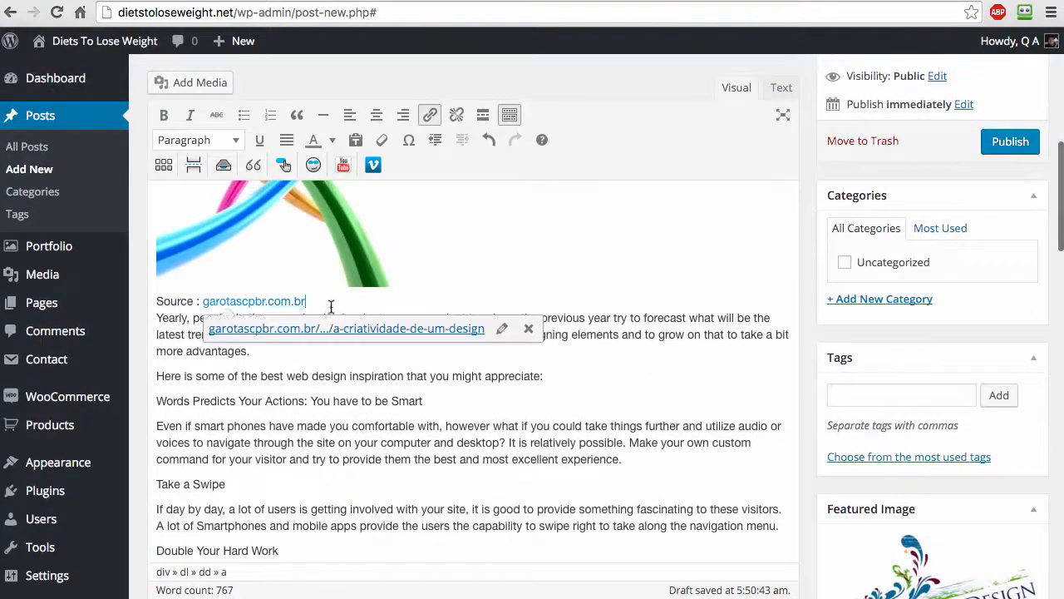
click(503, 328)
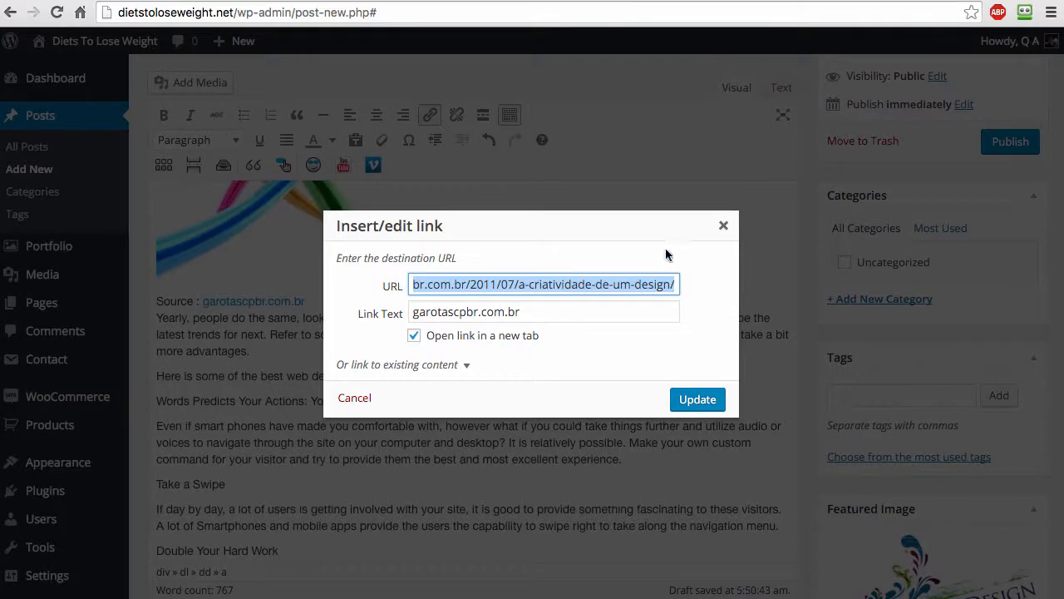
click(723, 225)
scroll(911, 349, down, 5)
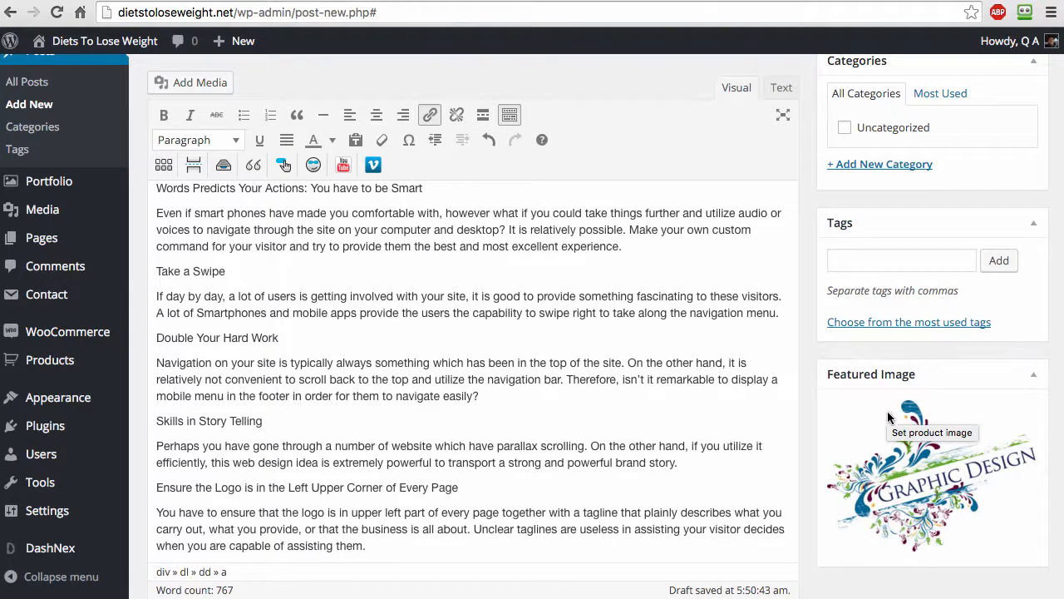
scroll(551, 413, up, 15)
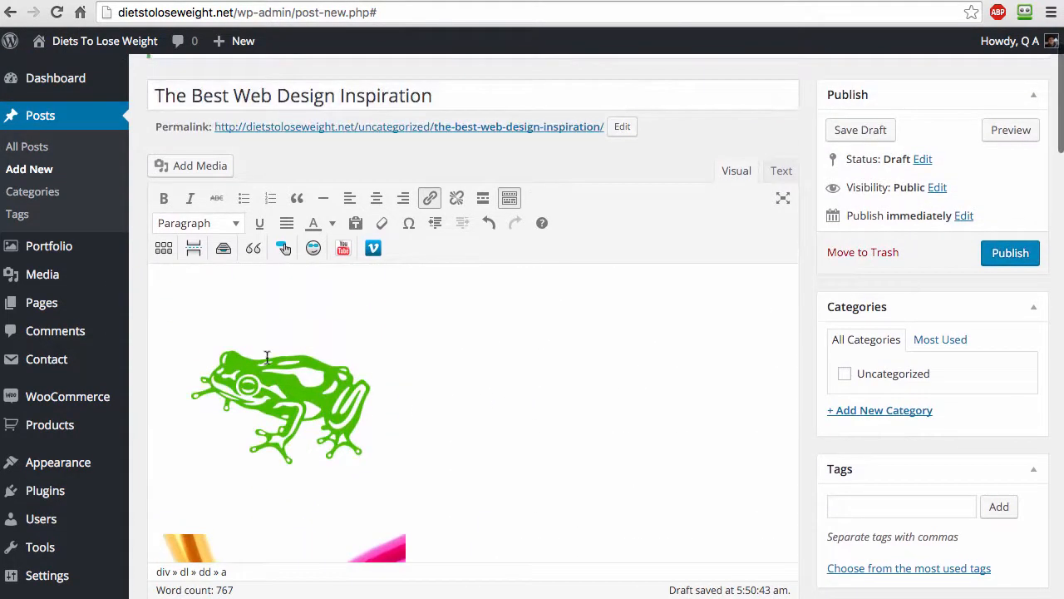
Align the multicoloured ribbon image to the left of the article text.
click(267, 357)
scroll(318, 372, down, 1)
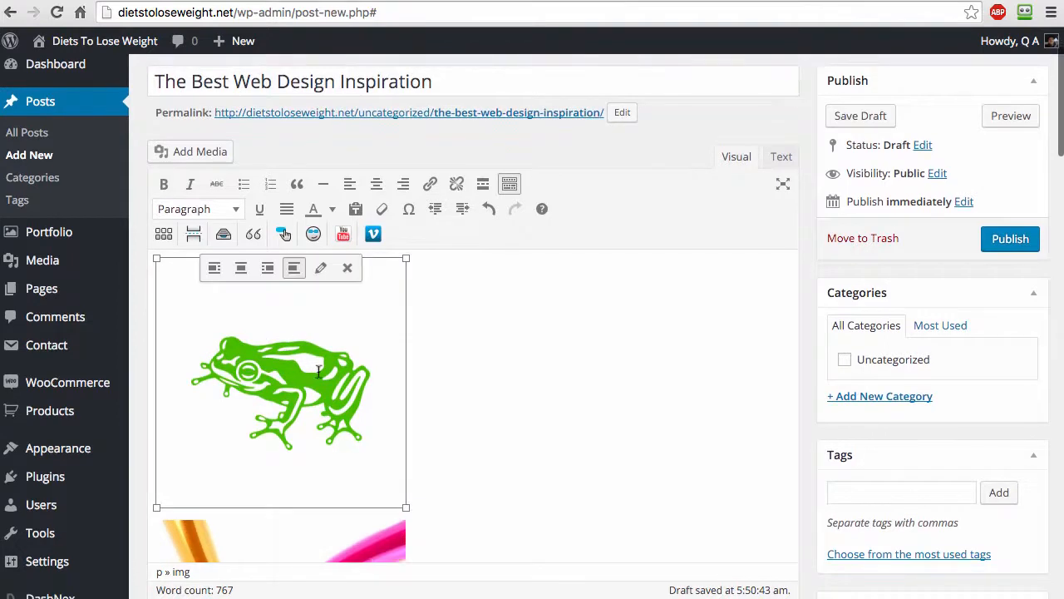
click(452, 369)
scroll(360, 369, down, 2)
click(363, 367)
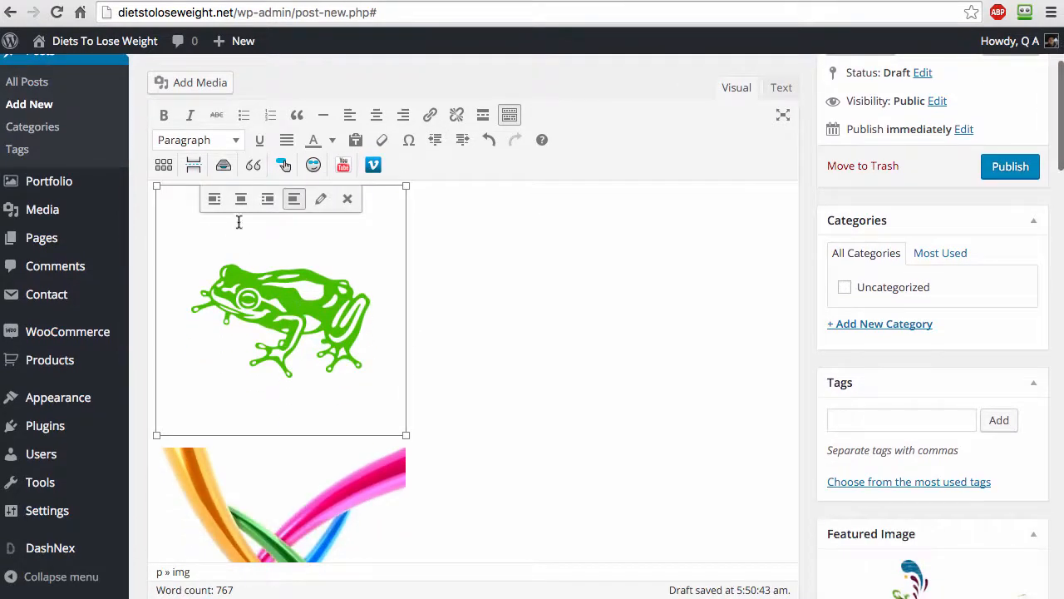
scroll(295, 387, down, 5)
click(281, 376)
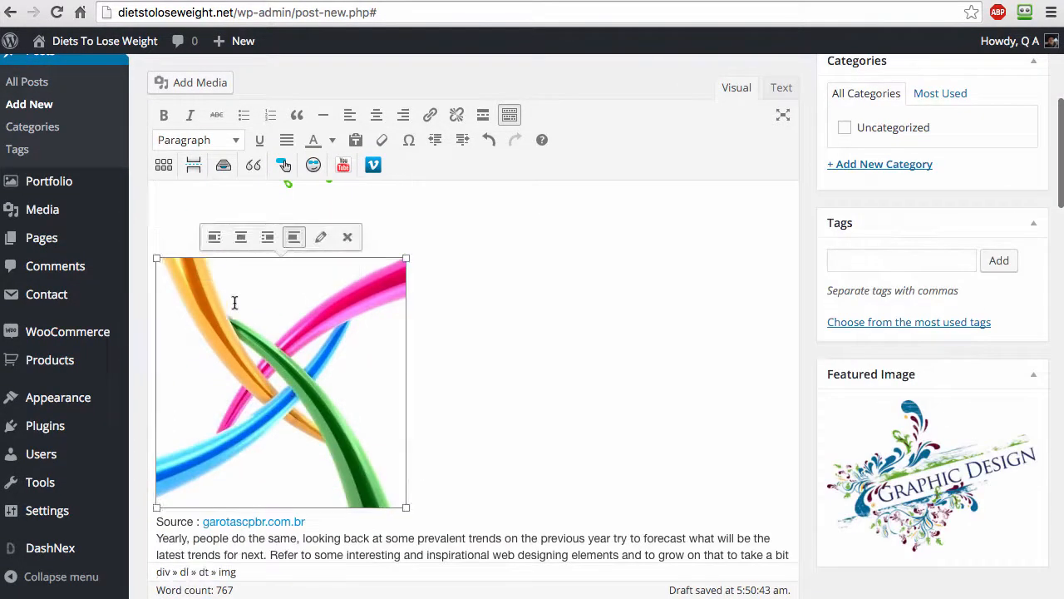
click(214, 238)
click(588, 365)
scroll(376, 372, up, 7)
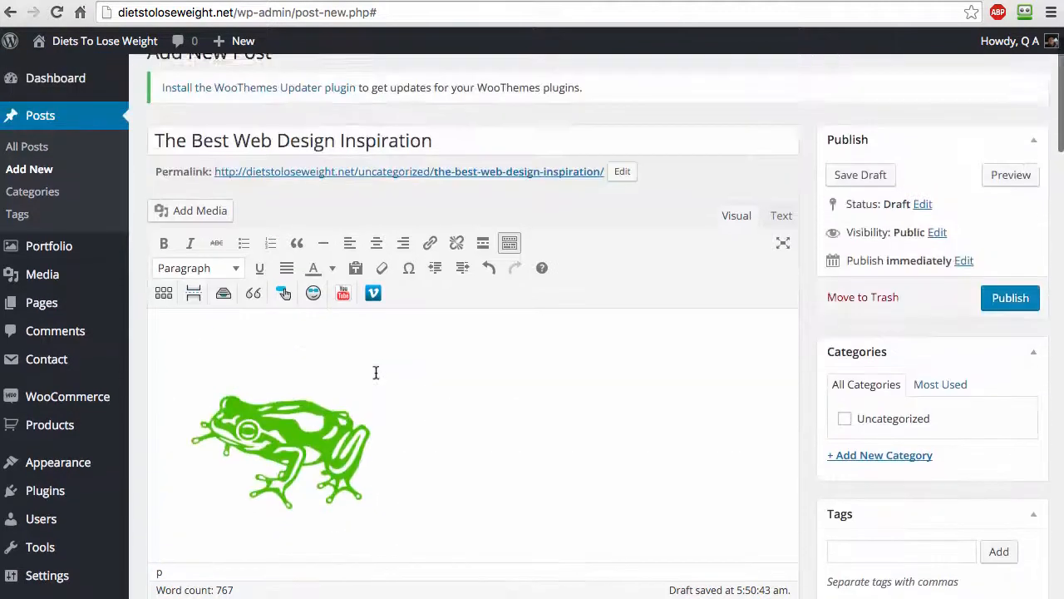
Review the ribbon image's caption, alternative text, alignment, link choices and advanced options, leaving them unchanged.
scroll(376, 372, down, 7)
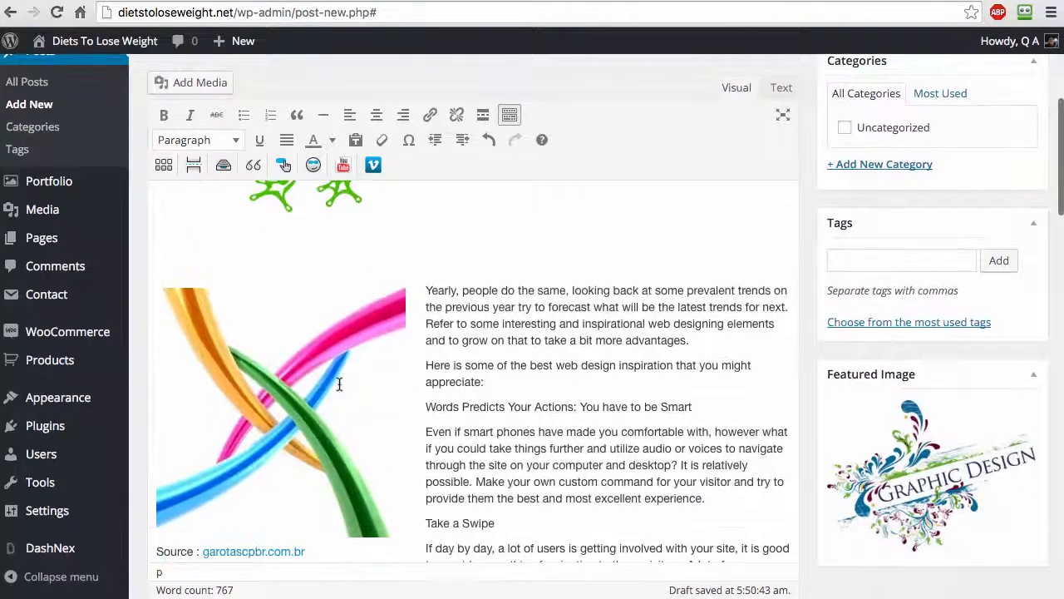
click(339, 383)
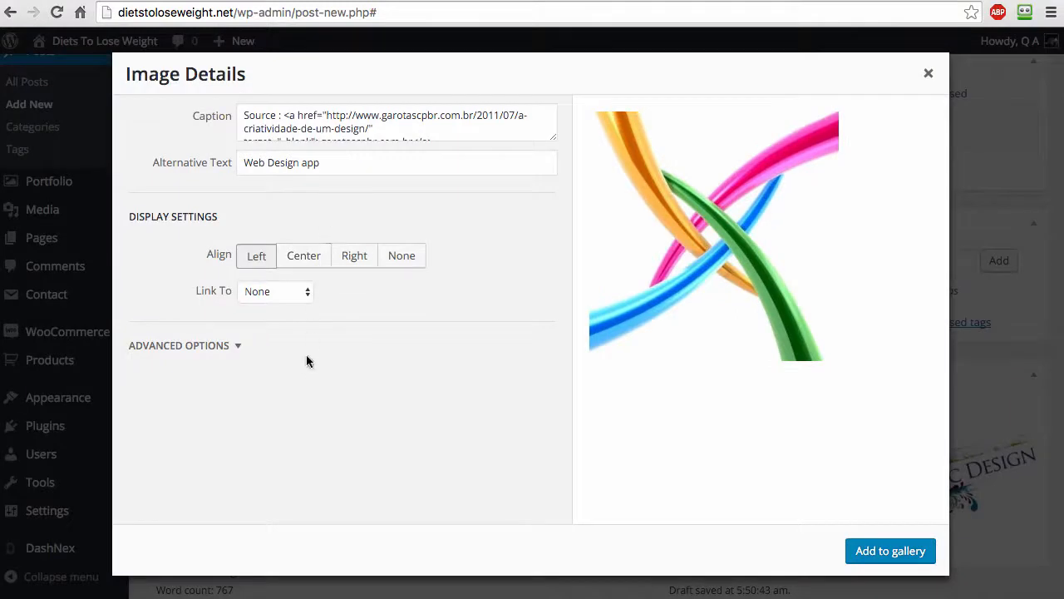
click(214, 348)
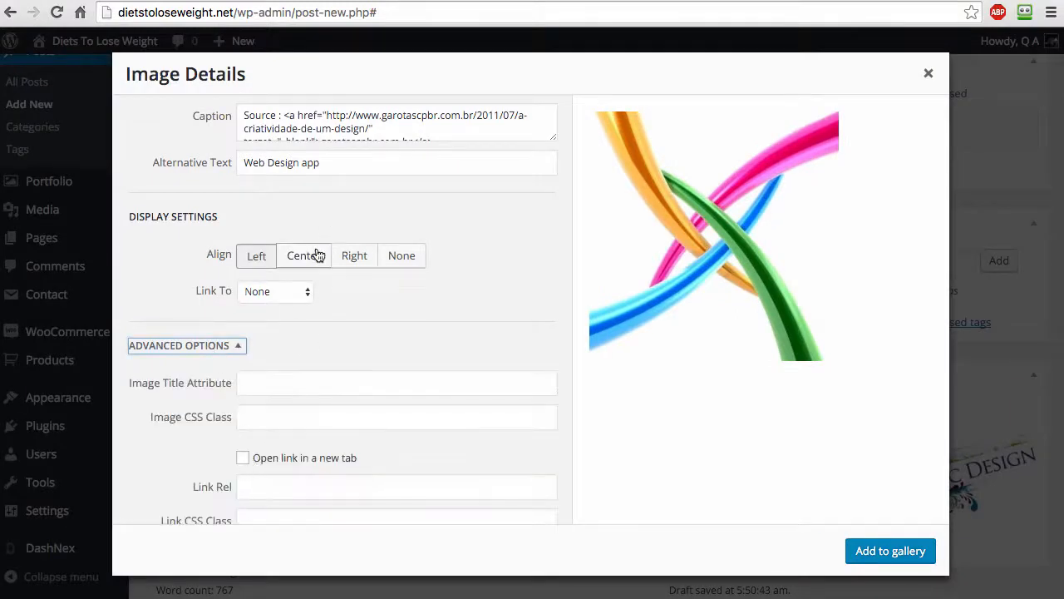
click(277, 296)
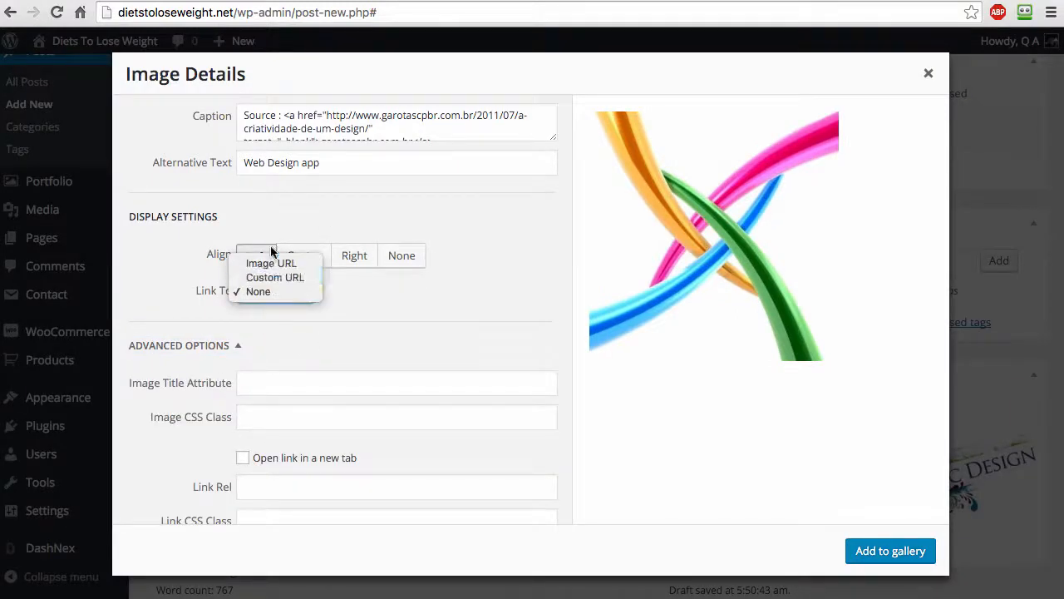
click(350, 293)
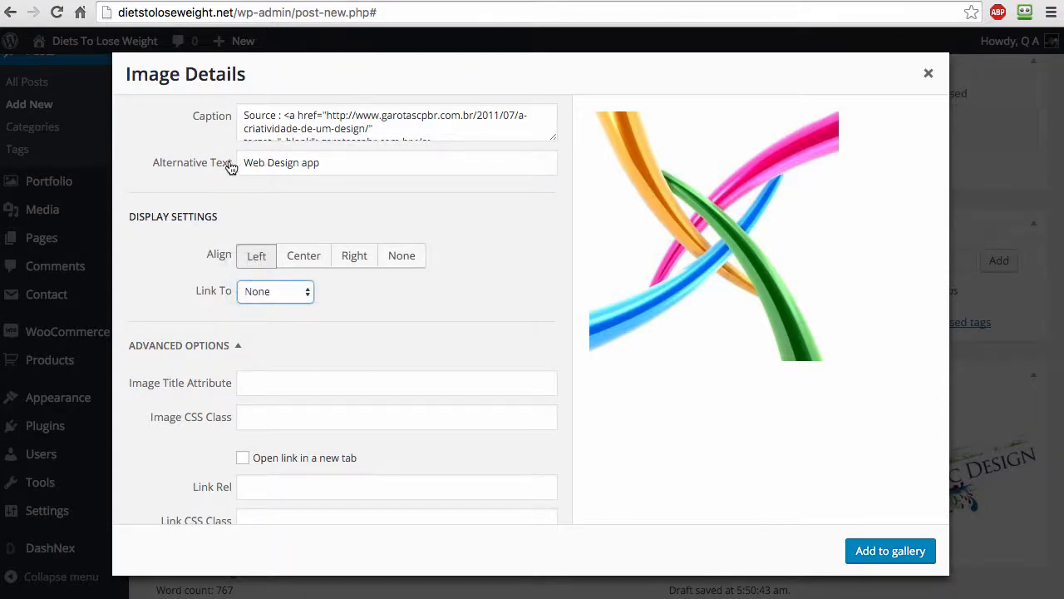
drag(241, 162, 338, 169)
click(355, 175)
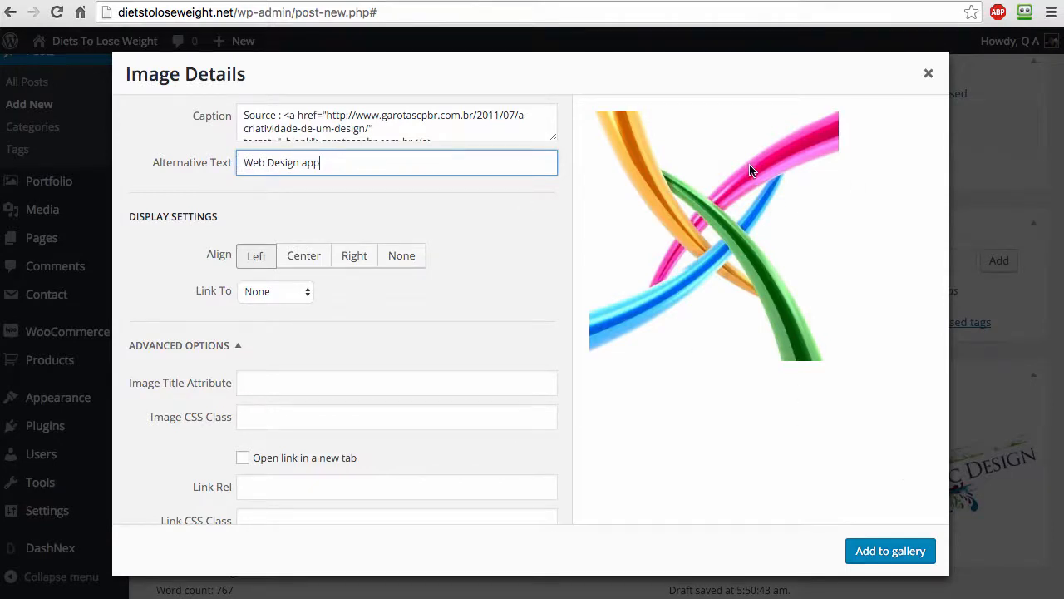
click(929, 73)
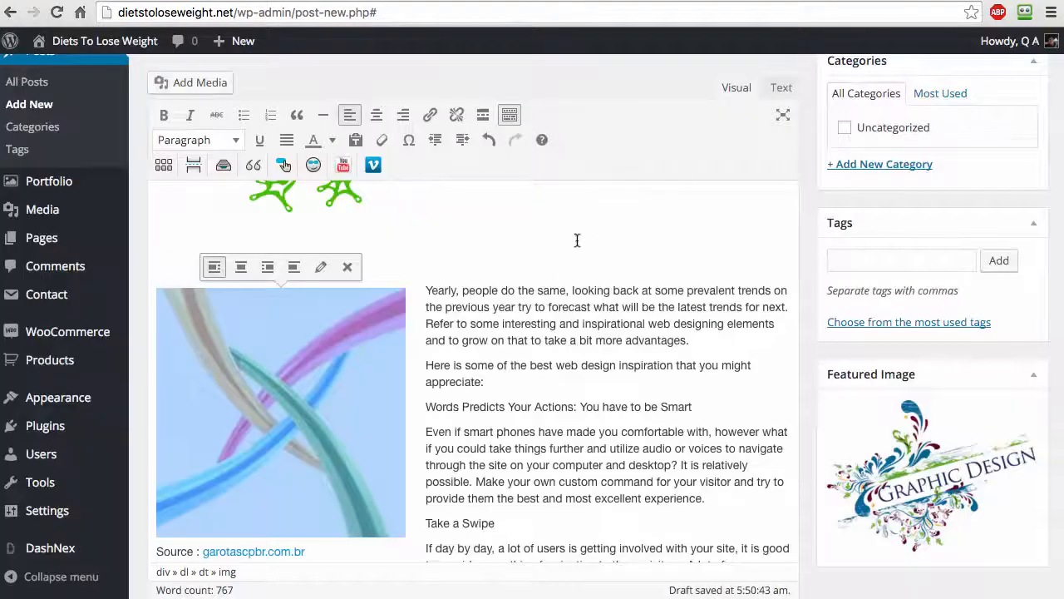
Move the green frog image to the start of the paragraph beginning "Even if smart phones".
click(305, 289)
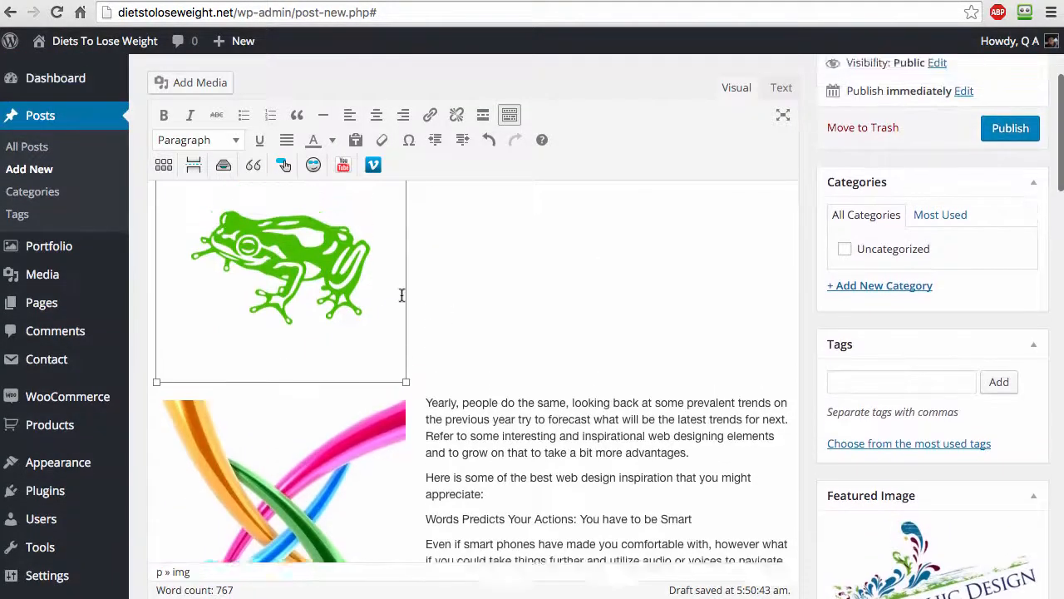
scroll(401, 294, down, 3)
scroll(332, 242, up, 1)
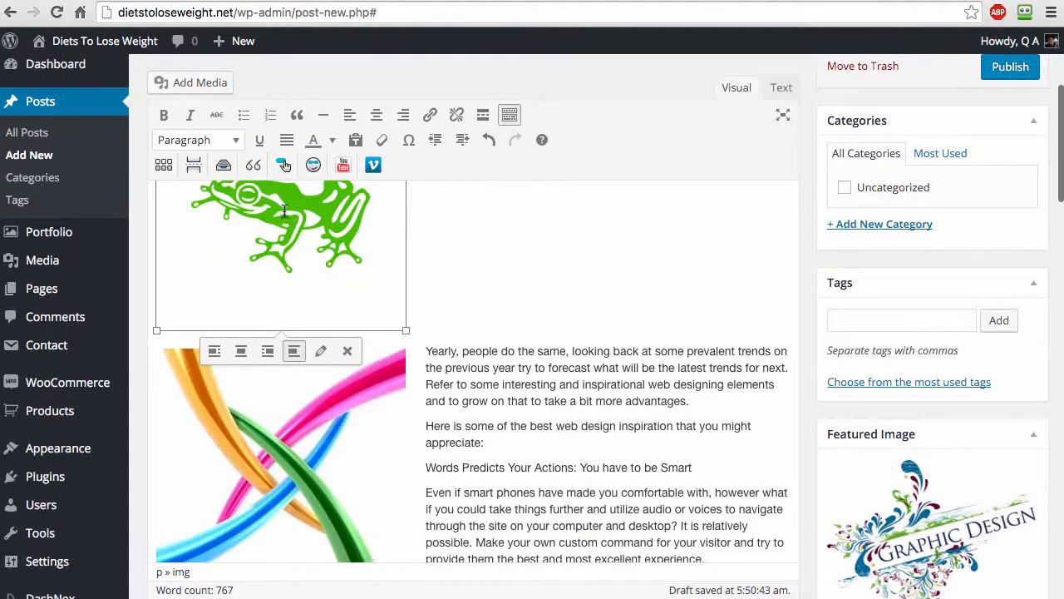
drag(285, 212, 419, 495)
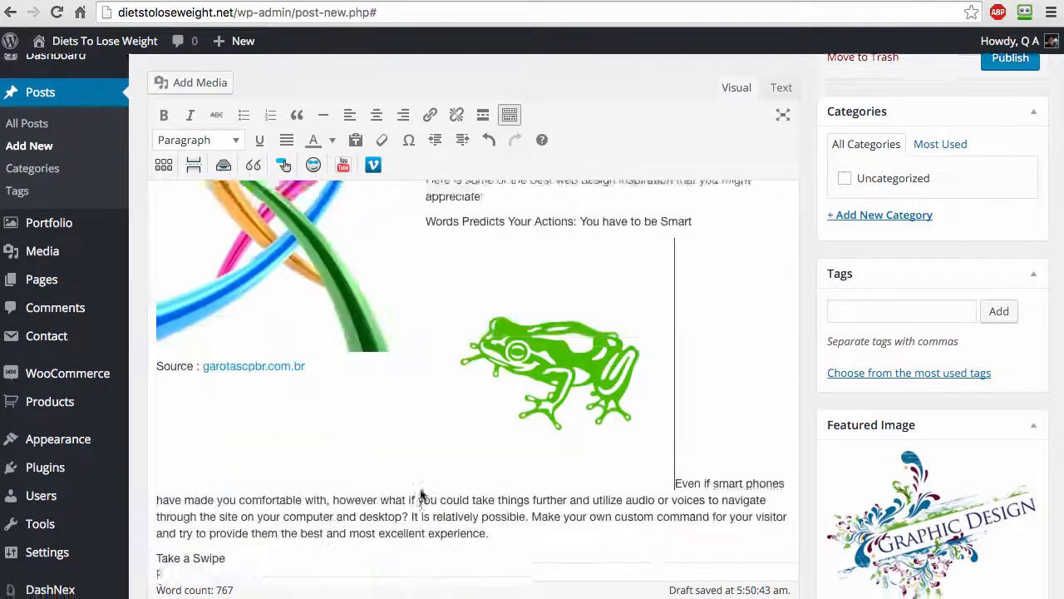
scroll(421, 493, down, 2)
drag(527, 306, 140, 454)
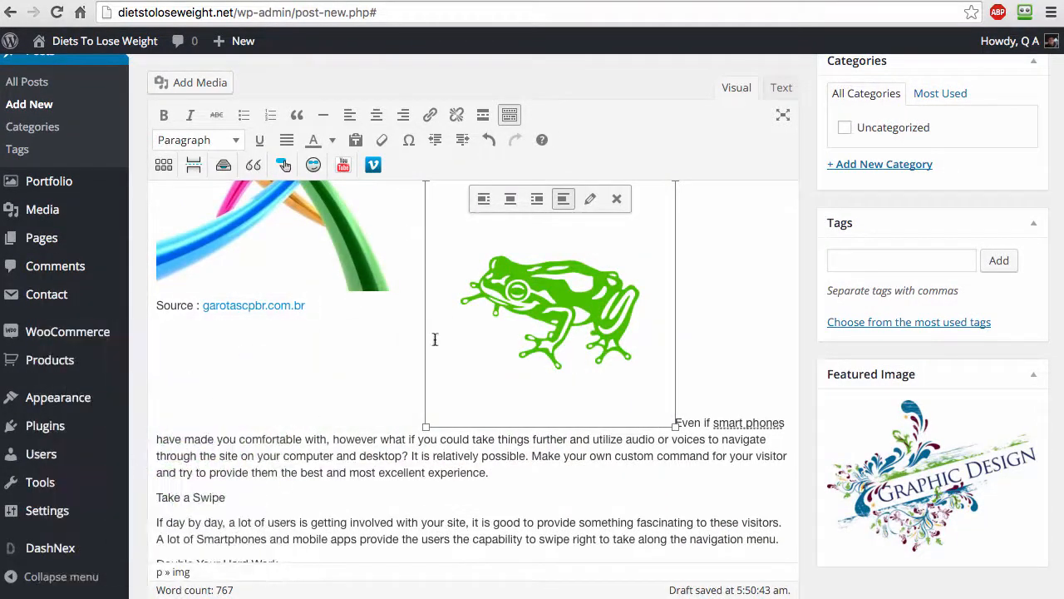
Align the green frog image right so the paragraph text wraps beside it, and check the article layout.
scroll(434, 339, down, 2)
scroll(589, 293, up, 10)
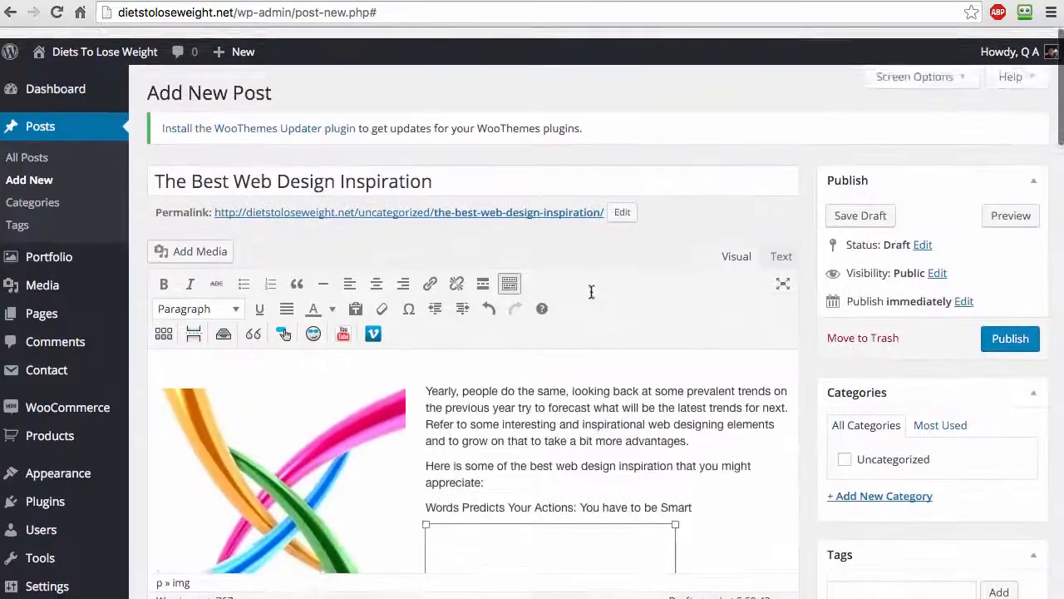
scroll(592, 291, down, 5)
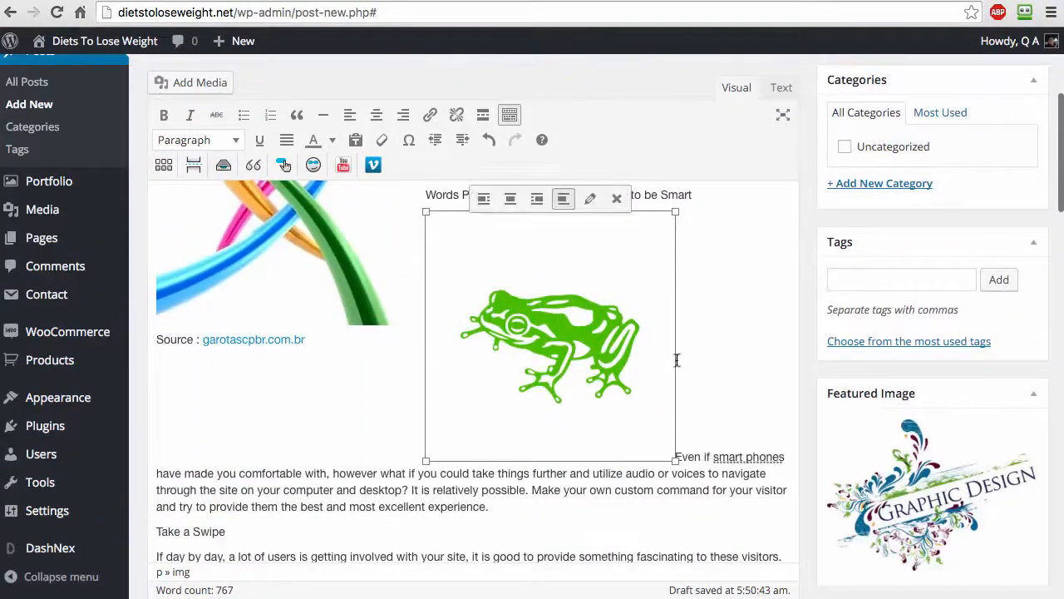
click(537, 198)
scroll(439, 378, up, 3)
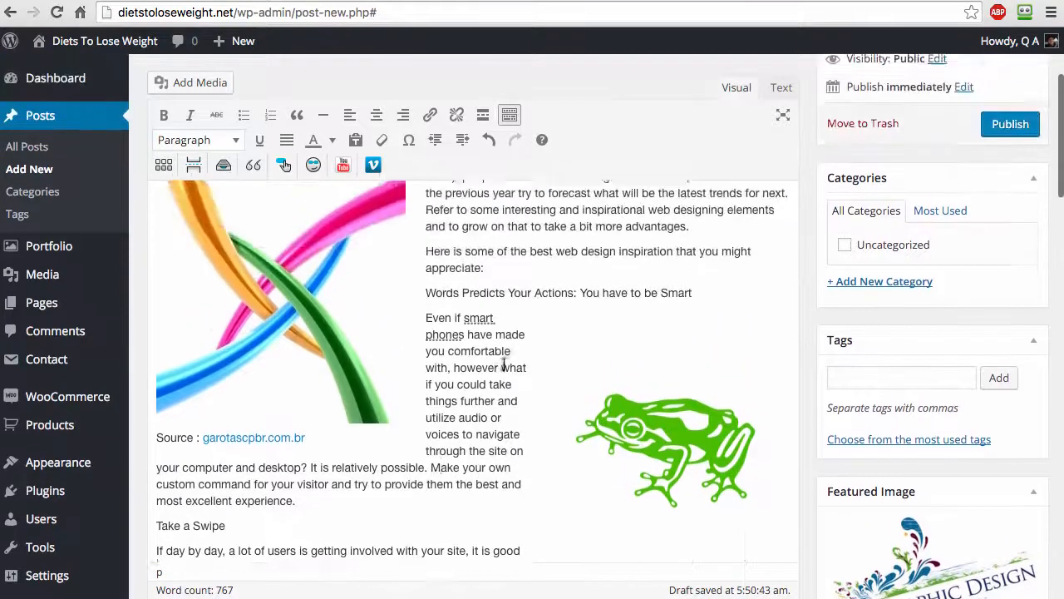
scroll(597, 337, down, 2)
scroll(597, 337, down, 1)
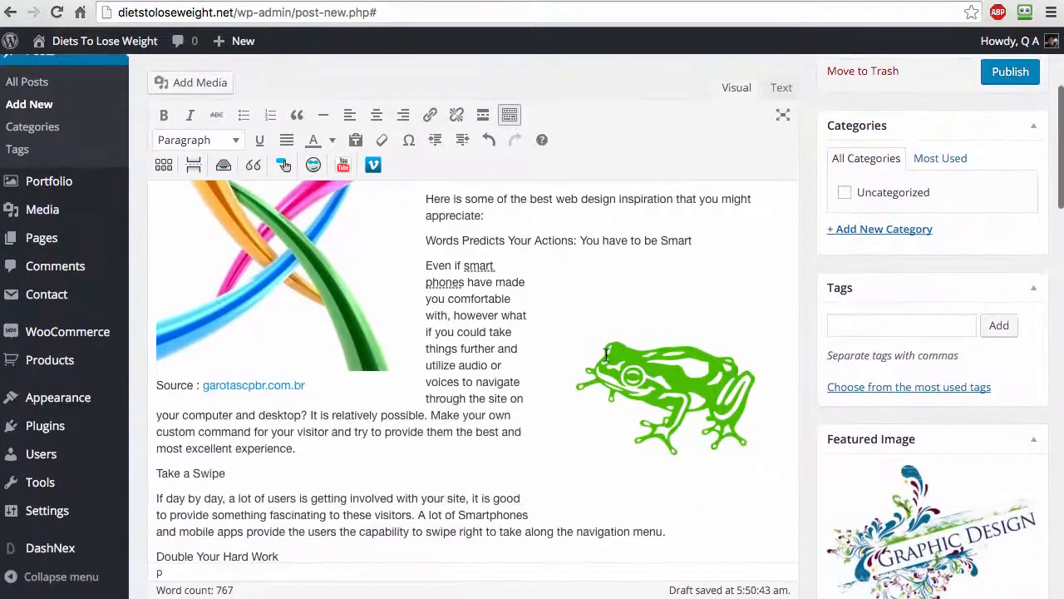
click(597, 337)
click(459, 371)
scroll(472, 371, down, 5)
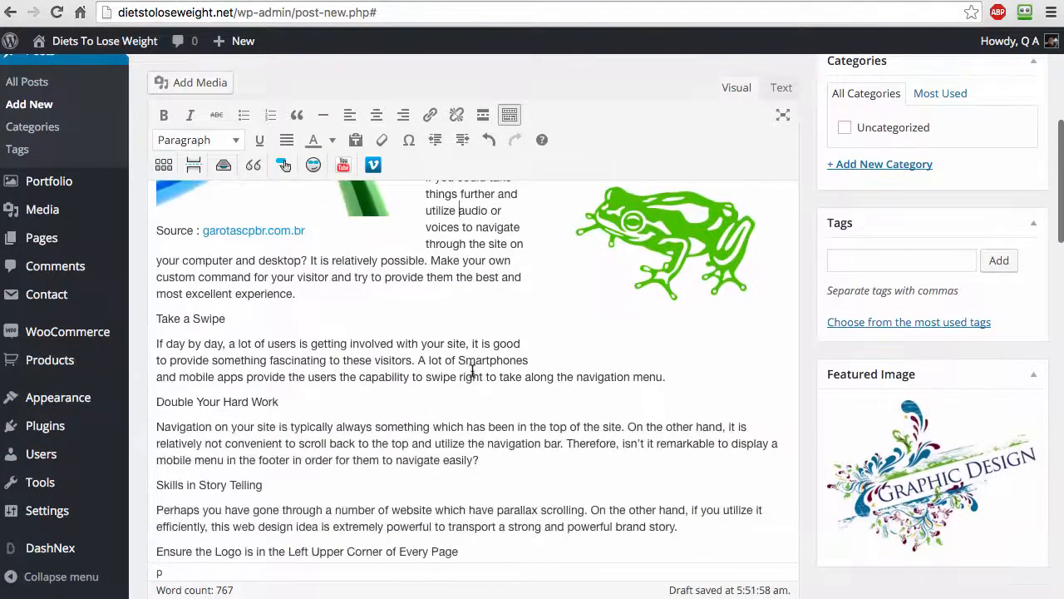
scroll(422, 372, down, 2)
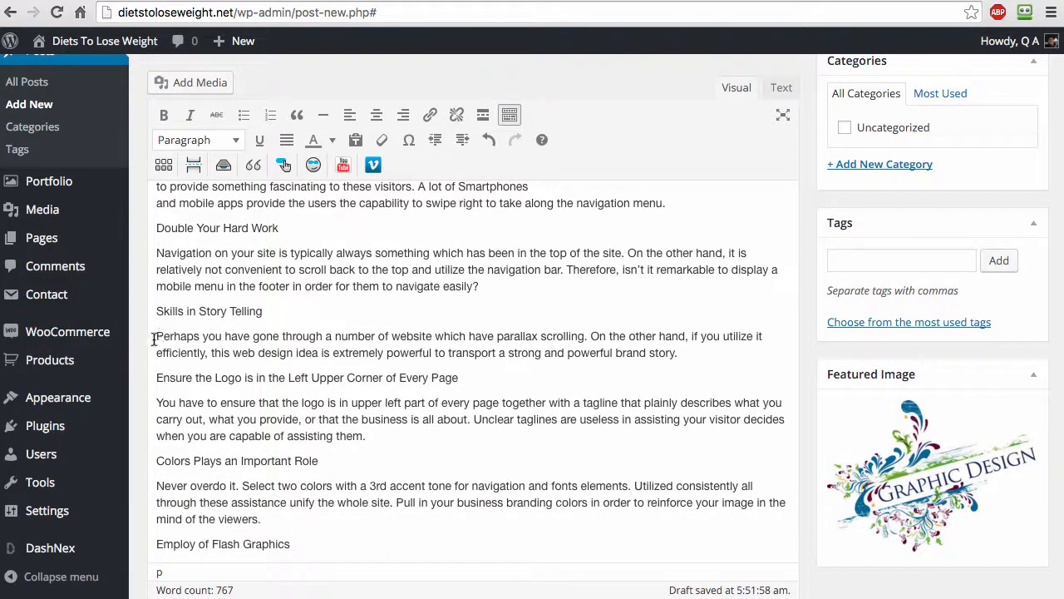
Search YouTube for "design" through the post's image fetcher and load an additional batch of results.
click(166, 84)
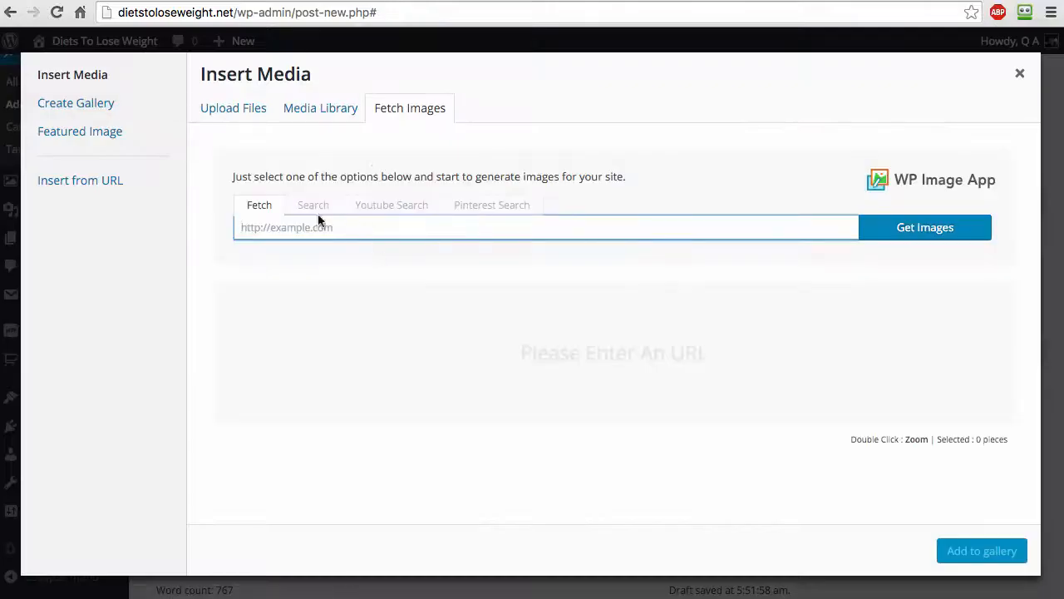
click(380, 210)
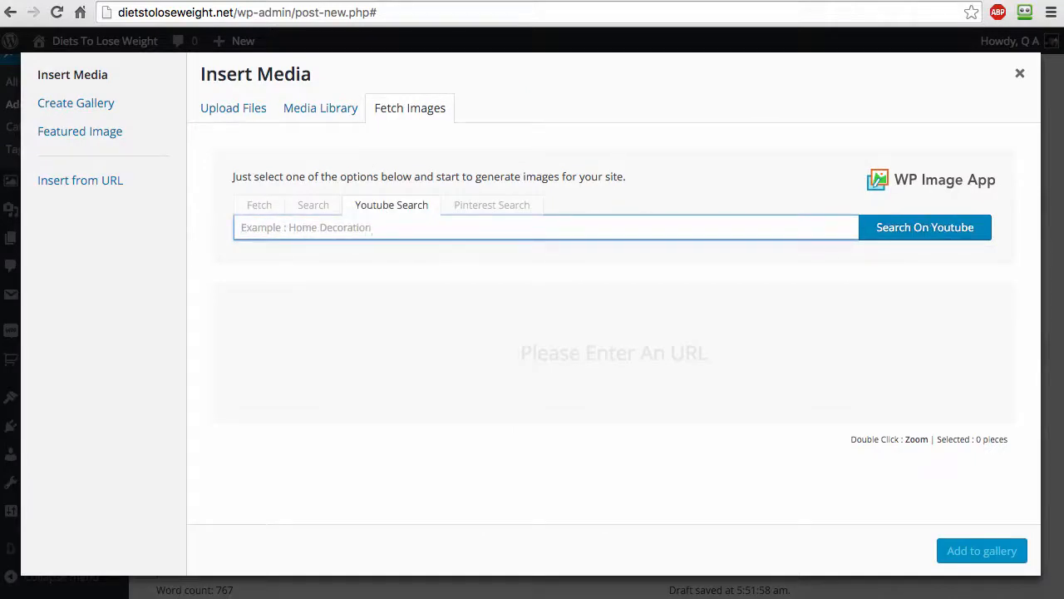
text(design)
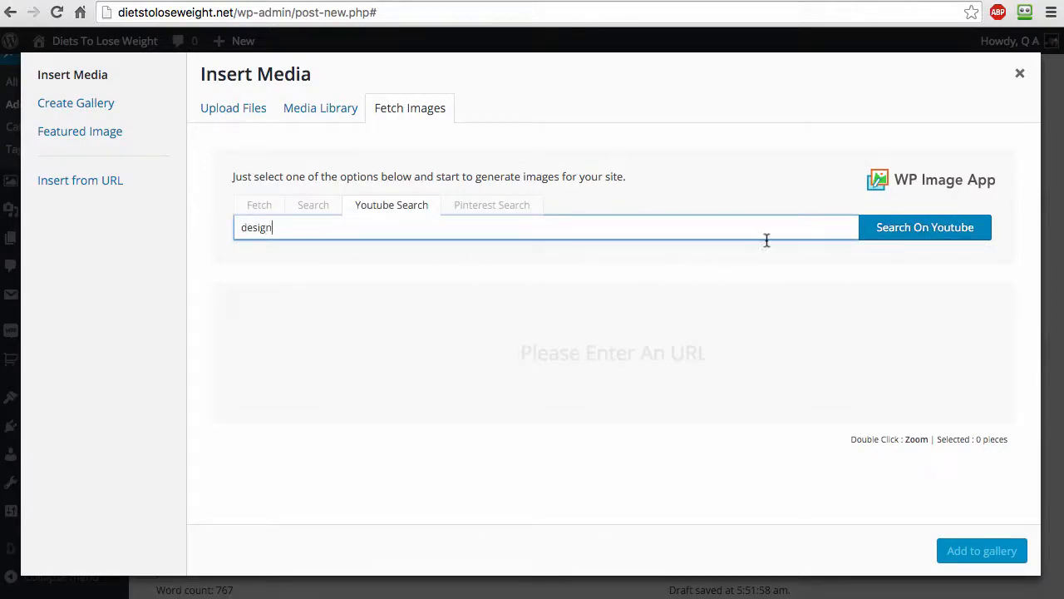
click(872, 237)
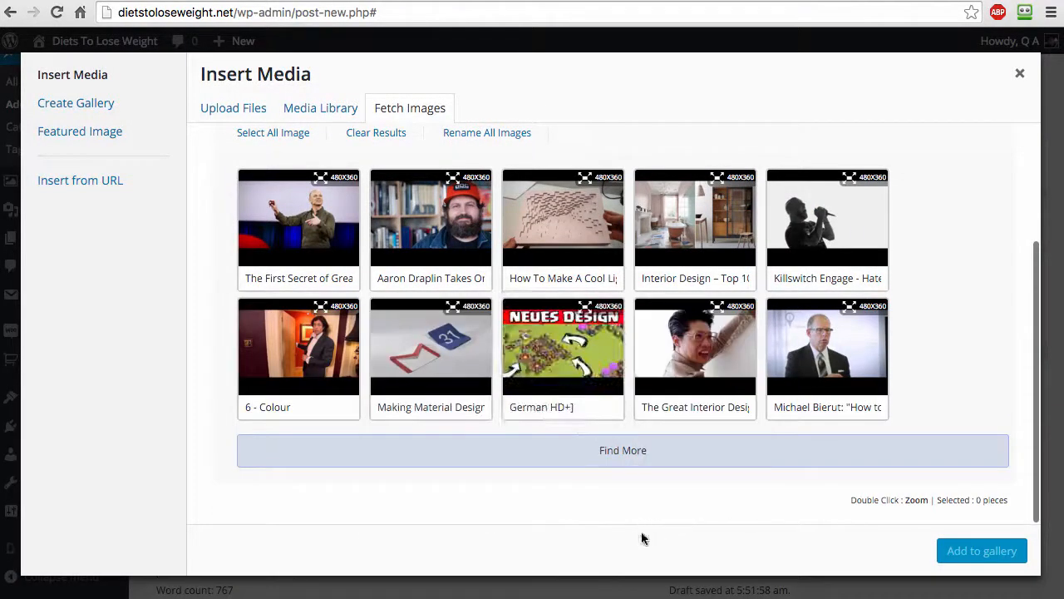
click(605, 453)
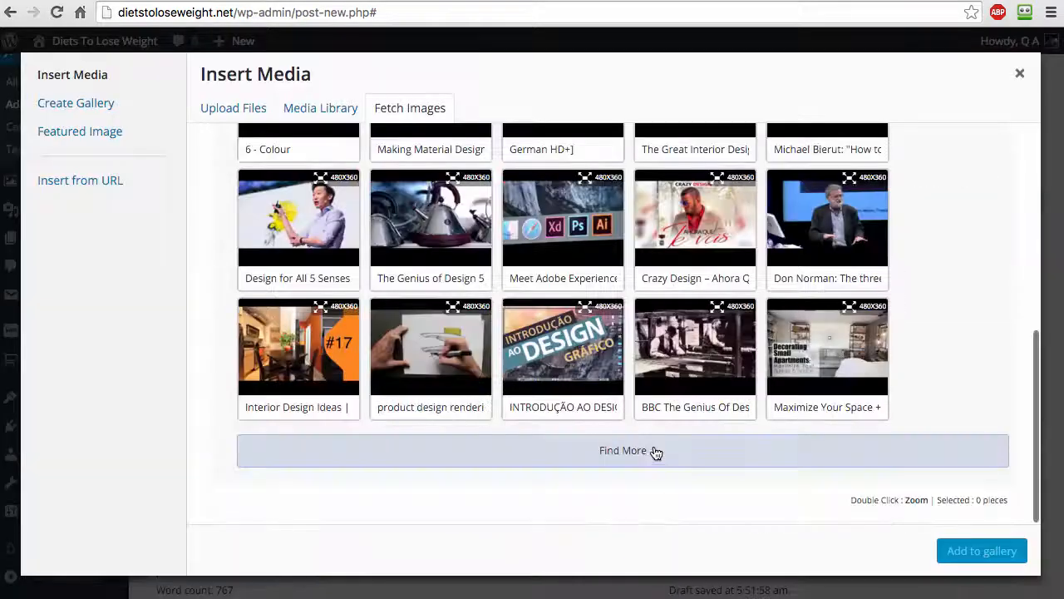
scroll(564, 366, up, 5)
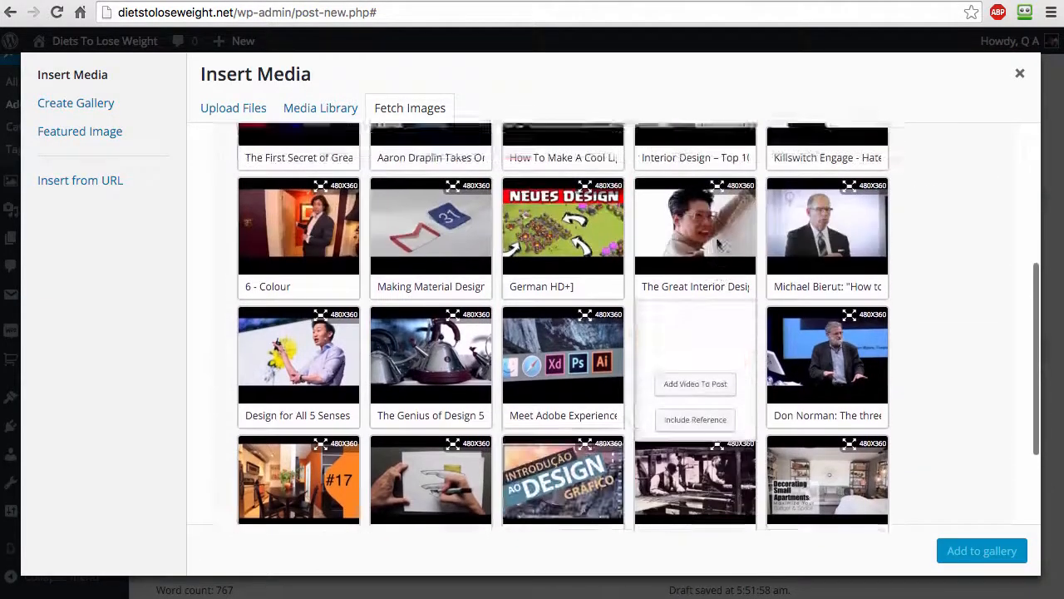
Rename all fetched YouTube thumbnails after the post title, "The Best Web Design Inspiration".
scroll(564, 237, down, 5)
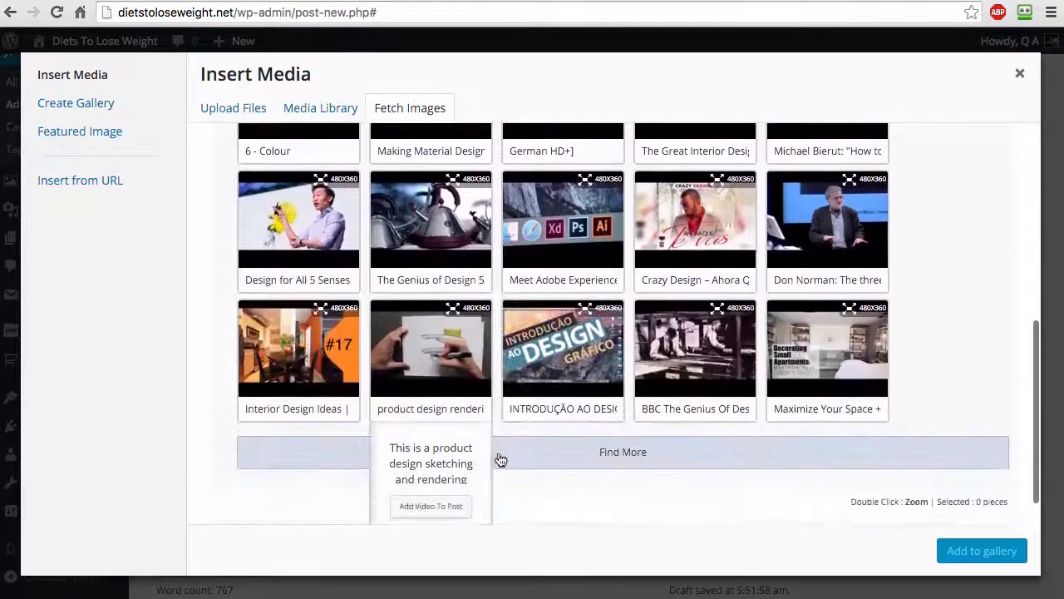
scroll(414, 264, up, 3)
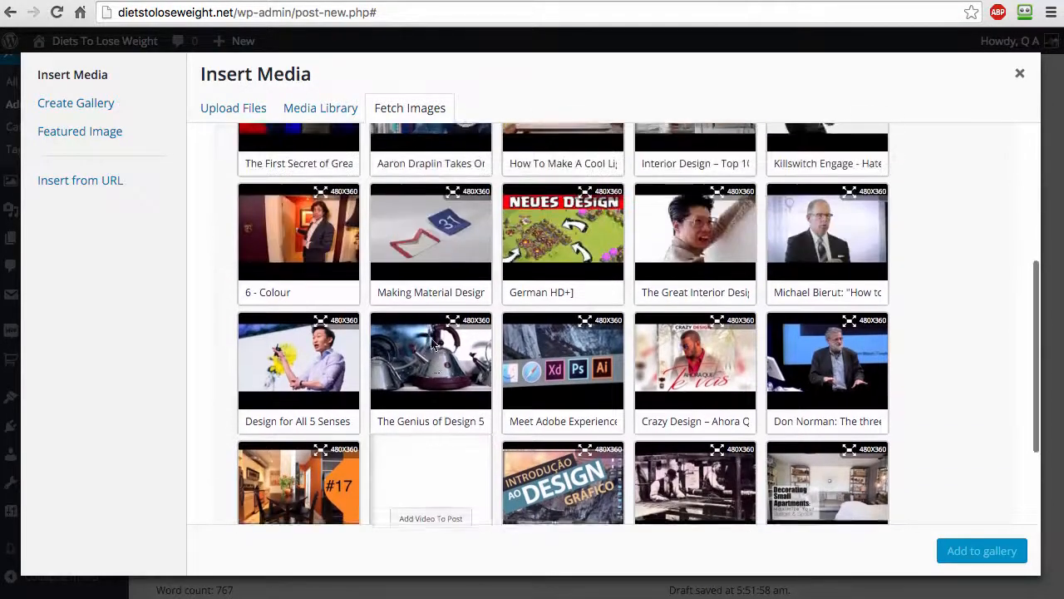
scroll(419, 266, up, 4)
click(473, 297)
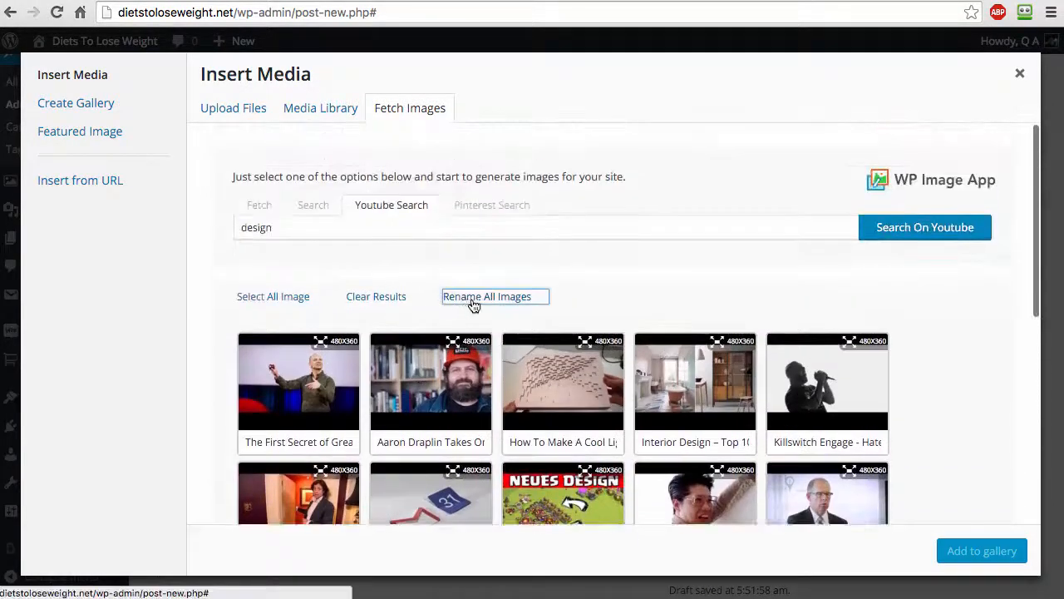
Embed the product design sketching and rendering video in the post and add its thumbnail image as well.
scroll(596, 305, down, 2)
scroll(597, 305, down, 5)
click(435, 324)
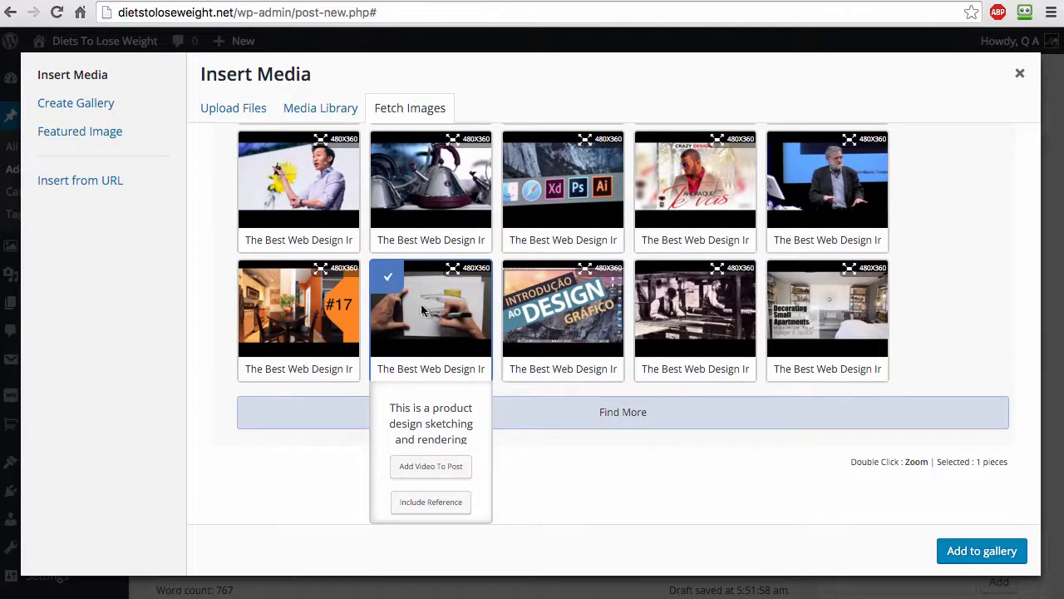
scroll(424, 296, up, 1)
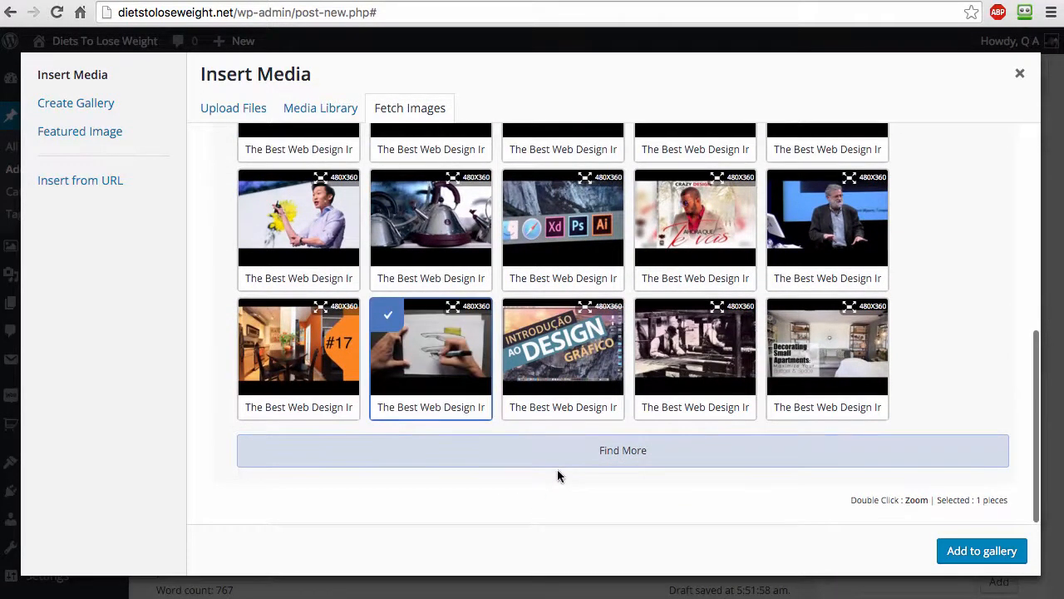
mouse_move(464, 349)
scroll(444, 375, down, 1)
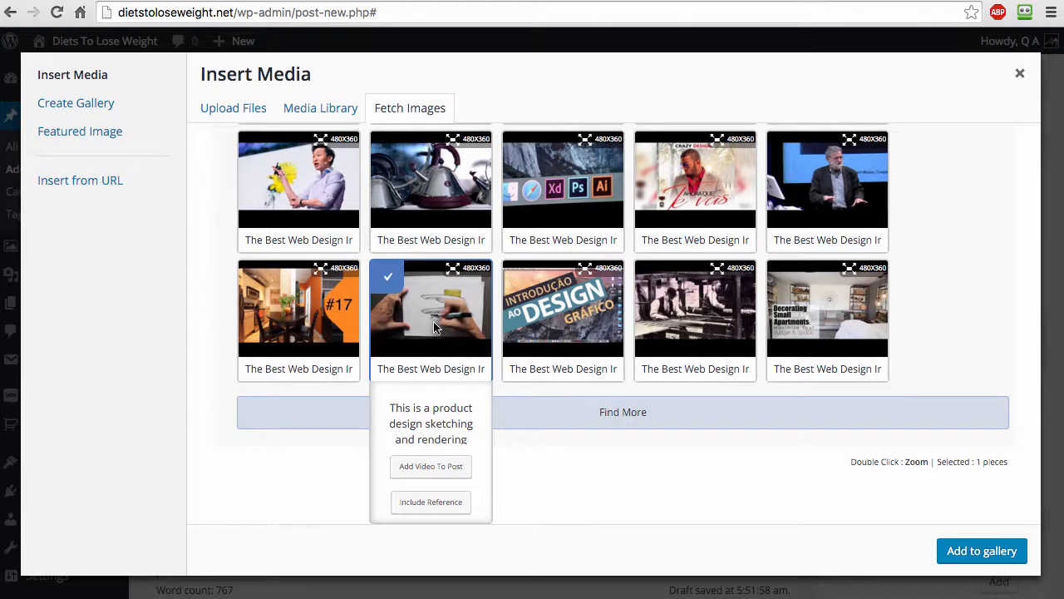
click(430, 468)
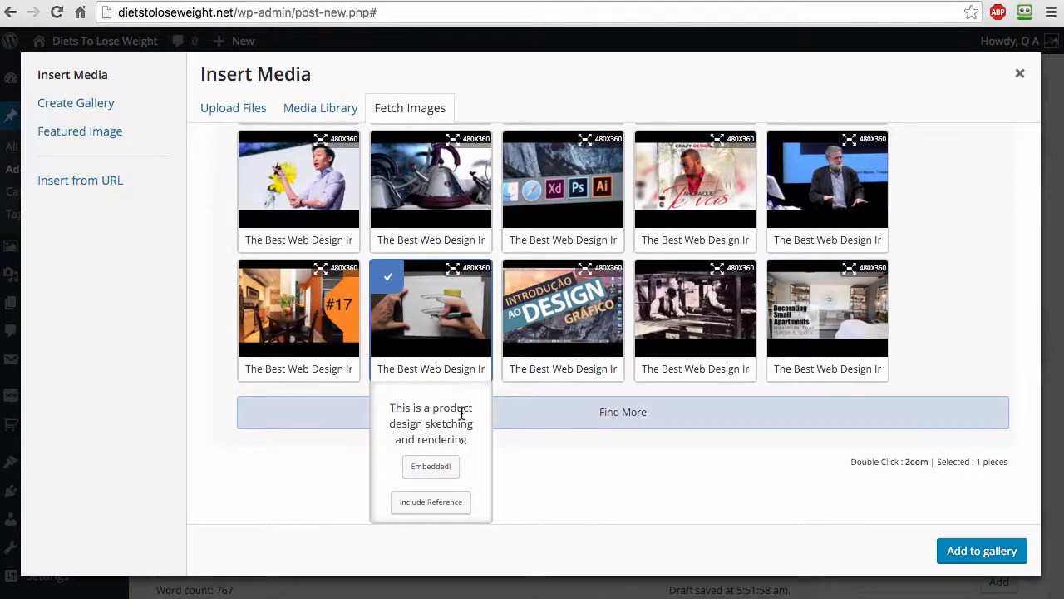
scroll(620, 453, up, 1)
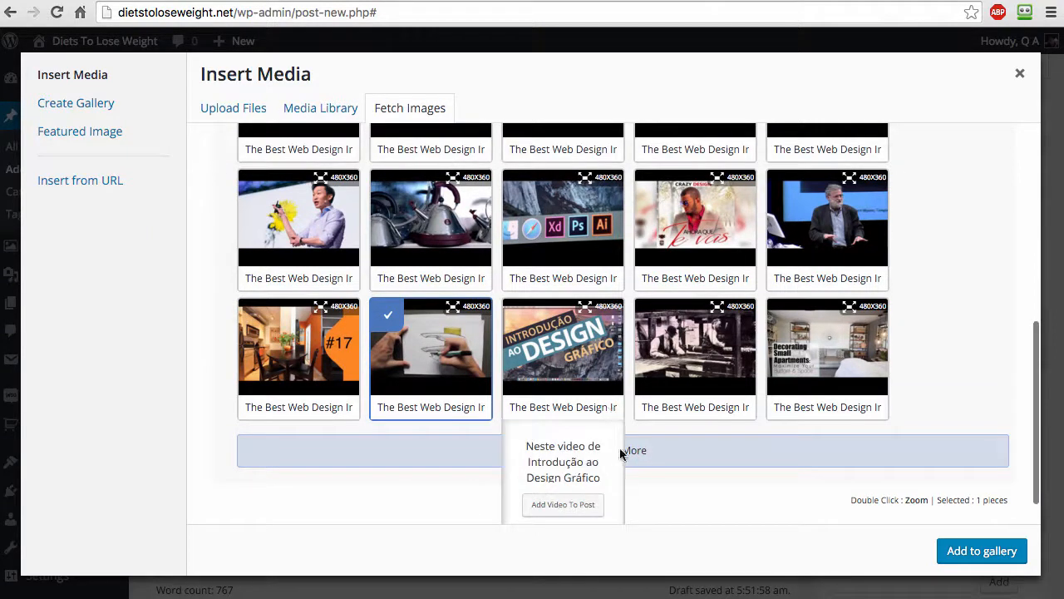
click(964, 553)
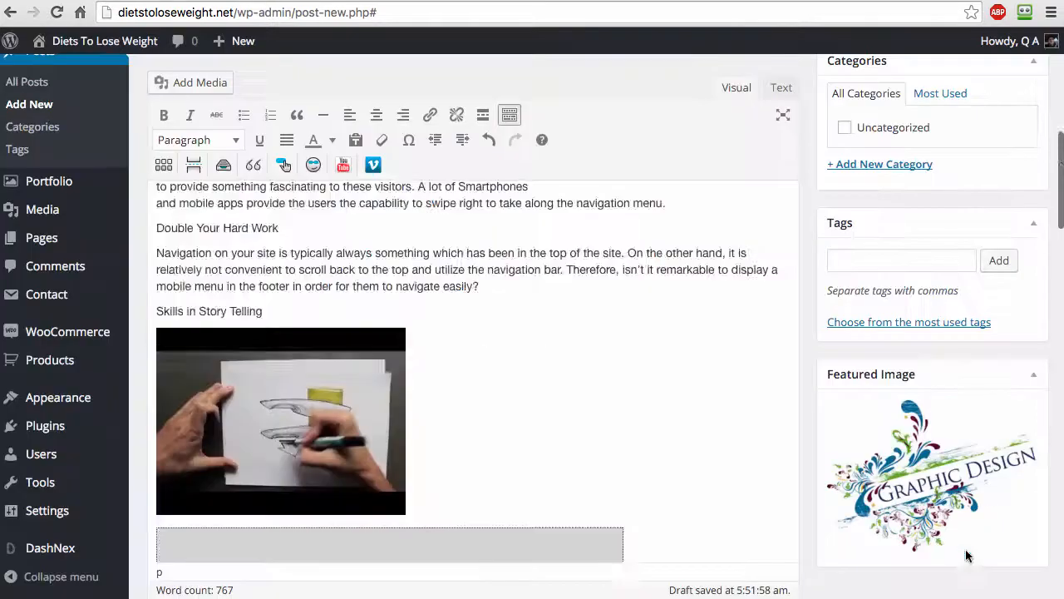
Start a new line before "Perhaps you have gone through" so the paragraph sits below the embedded video.
scroll(430, 354, down, 3)
scroll(430, 355, up, 1)
click(275, 304)
scroll(280, 306, up, 1)
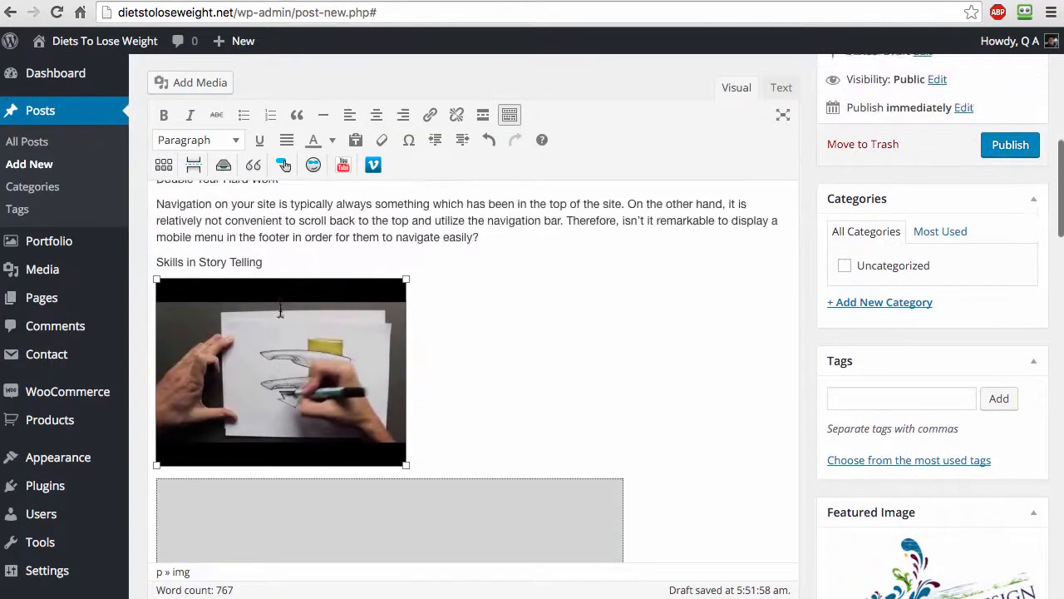
scroll(280, 307, down, 1)
click(223, 206)
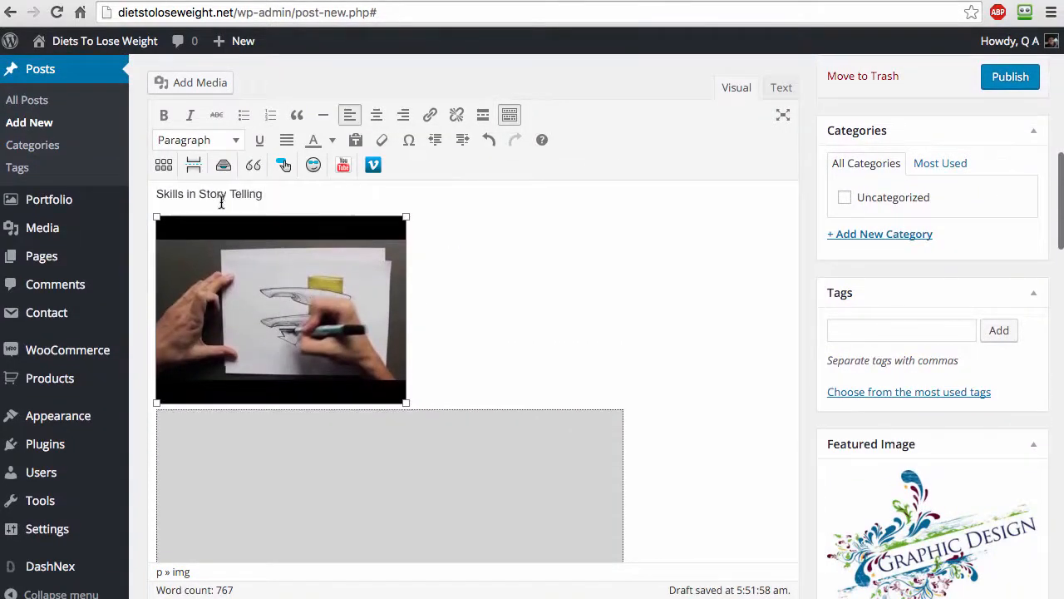
scroll(475, 324, down, 5)
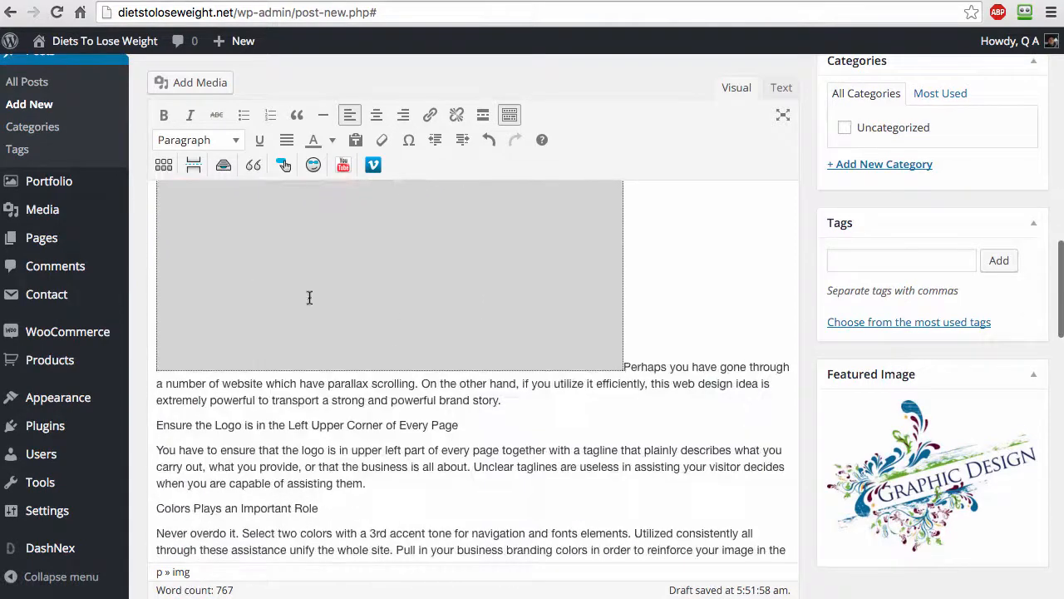
click(624, 364)
key(Return)
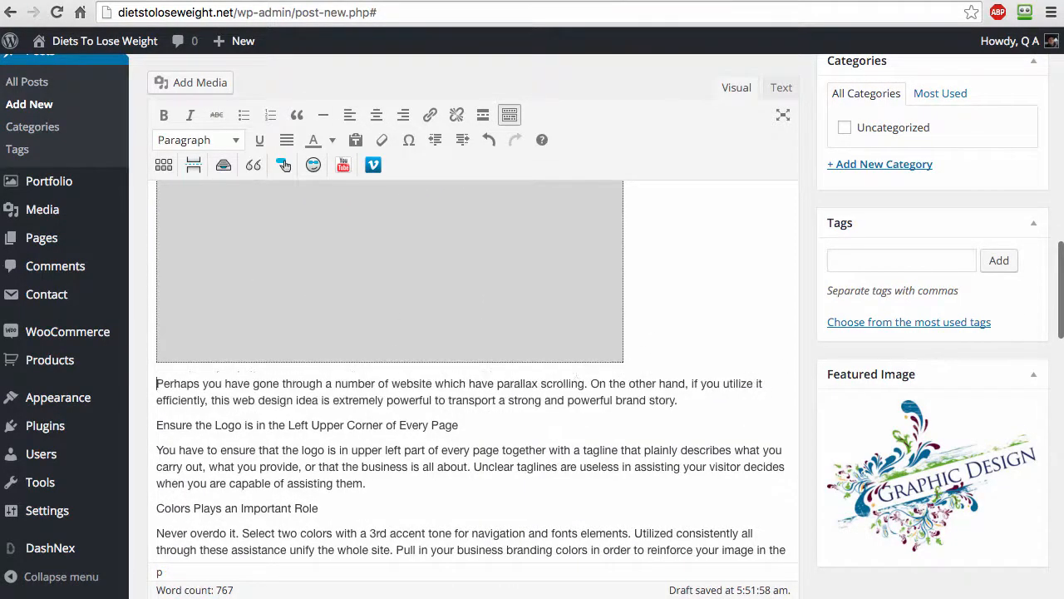
Examine how the sketching thumbnail and embedded video sit within the article under "Skills in Story Telling".
scroll(368, 382, up, 5)
scroll(305, 272, down, 1)
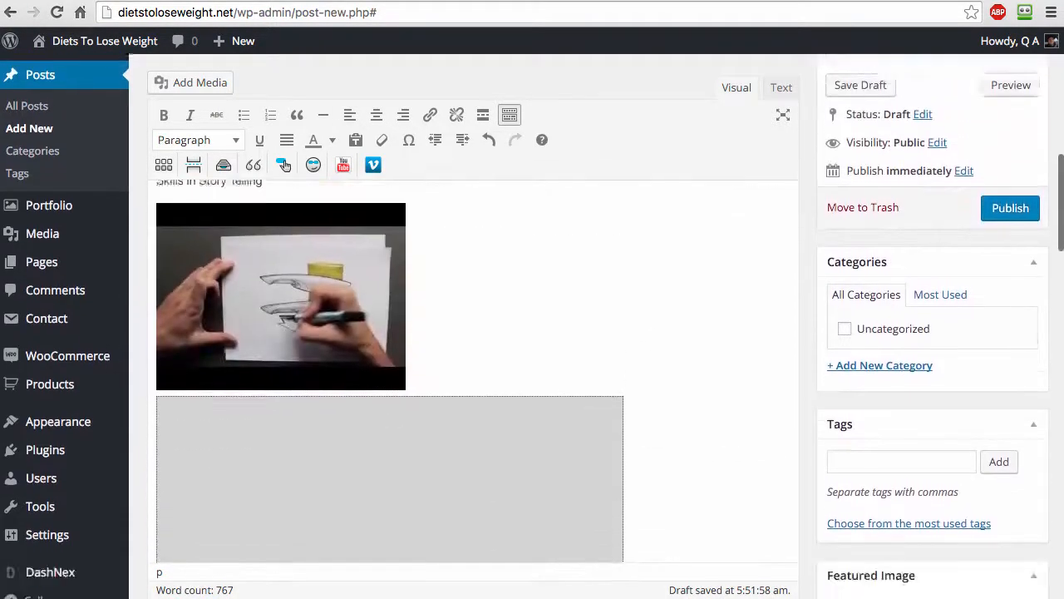
scroll(305, 272, up, 5)
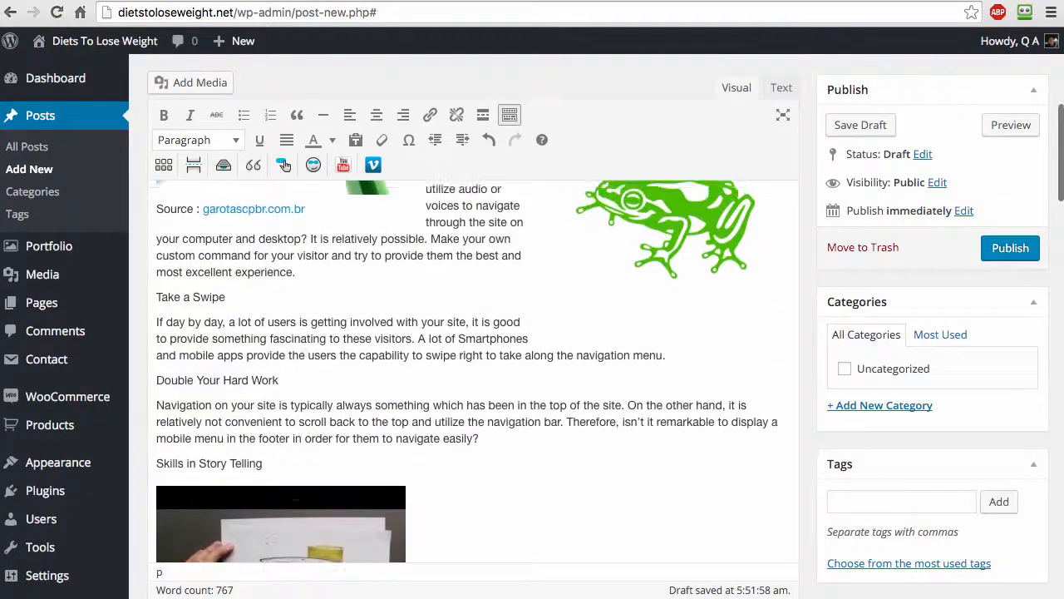
scroll(304, 280, down, 3)
scroll(300, 349, down, 1)
click(298, 332)
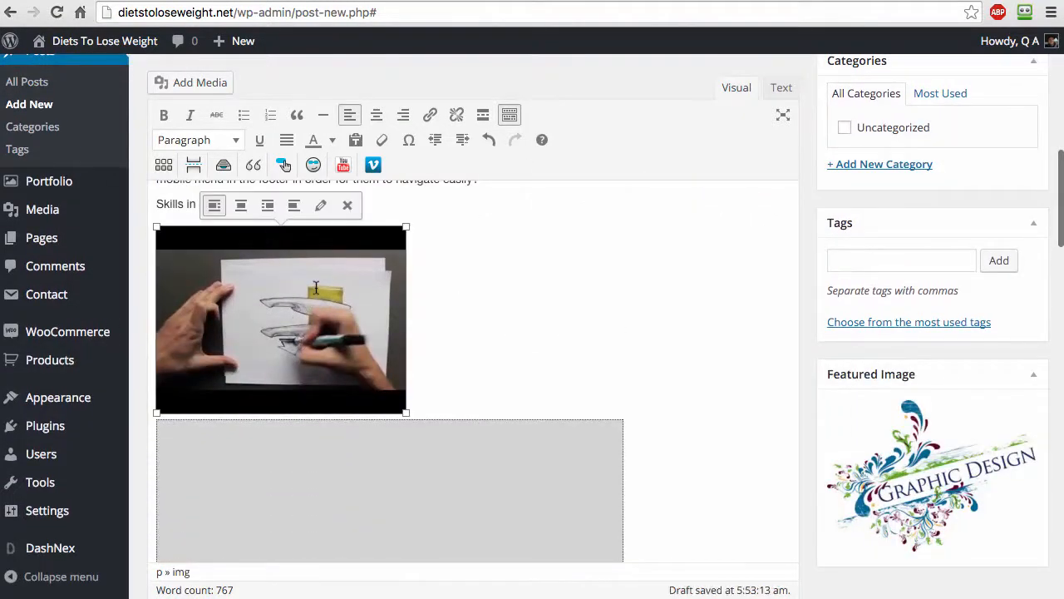
scroll(312, 283, up, 2)
scroll(358, 356, down, 3)
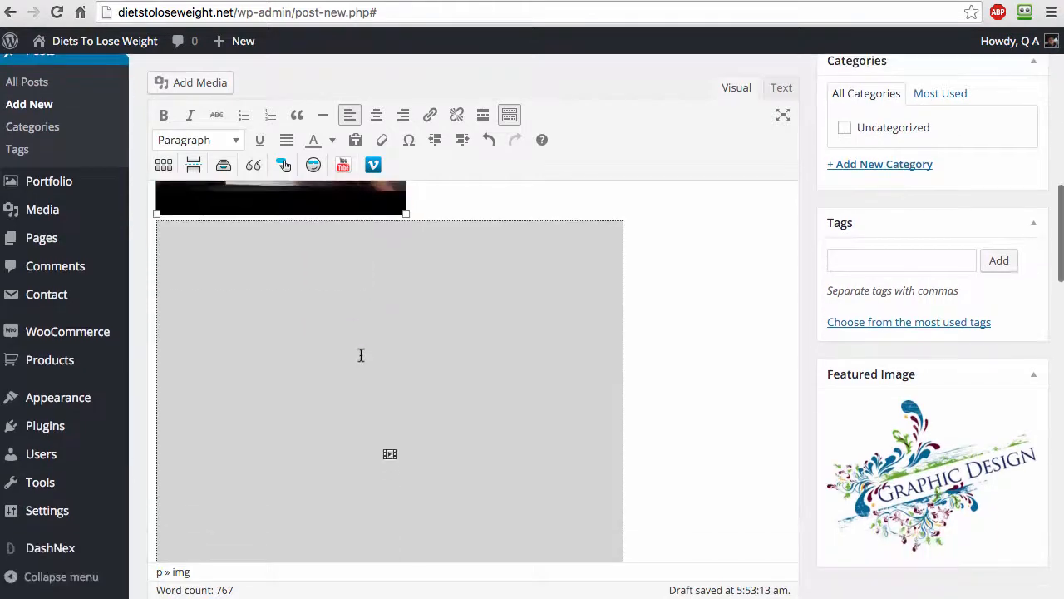
scroll(359, 357, up, 4)
scroll(264, 494, down, 4)
scroll(250, 399, down, 3)
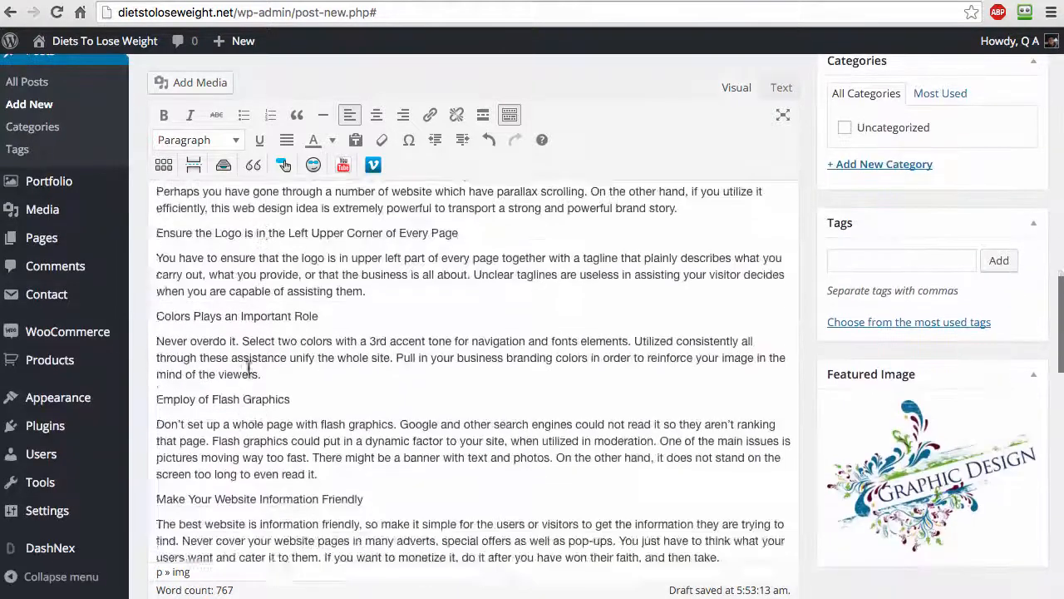
scroll(242, 311, up, 5)
scroll(324, 309, up, 5)
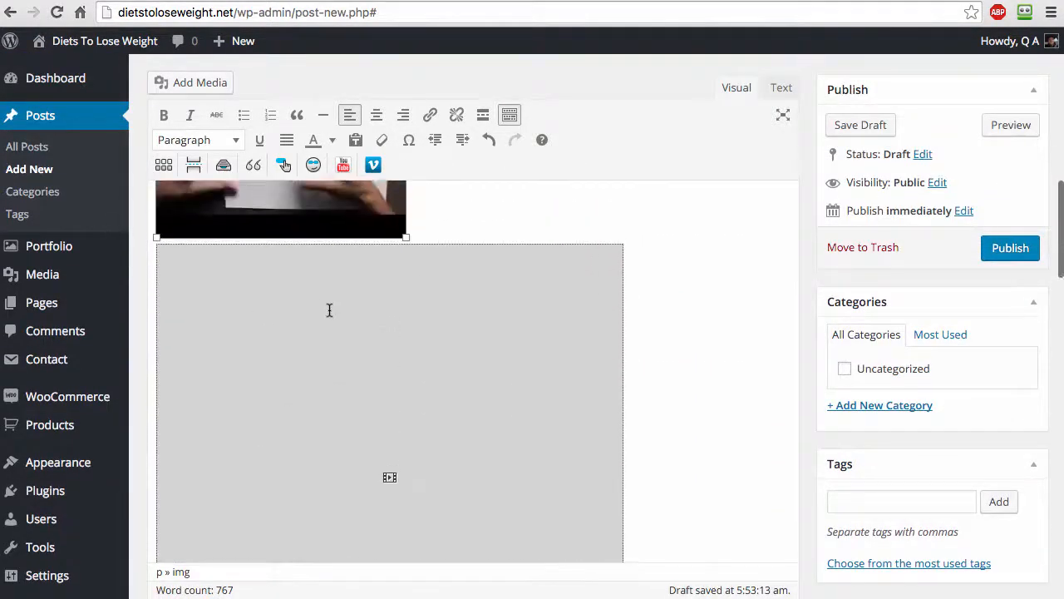
click(504, 365)
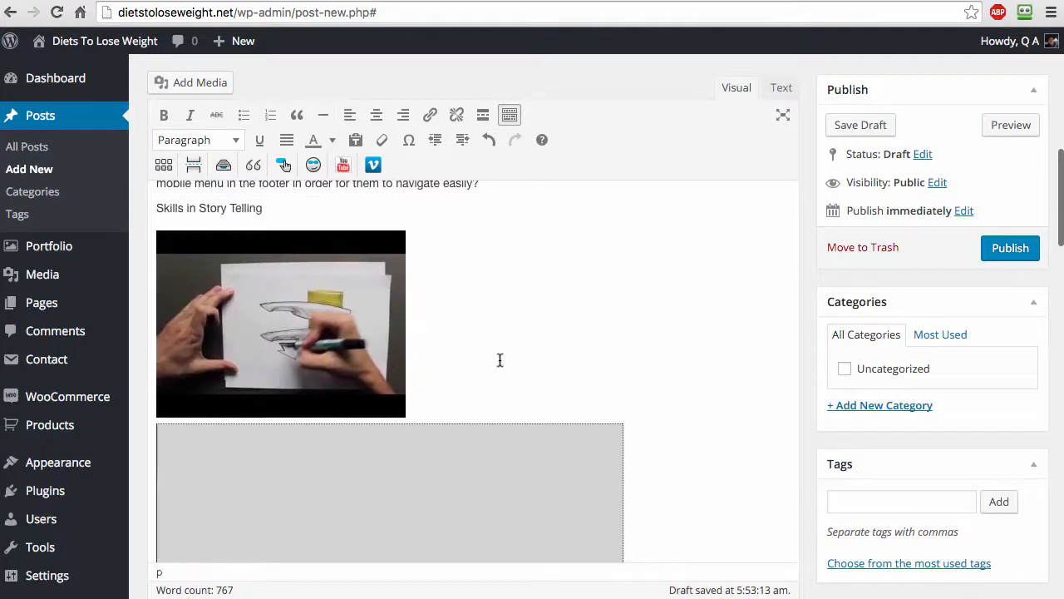
scroll(466, 361, up, 3)
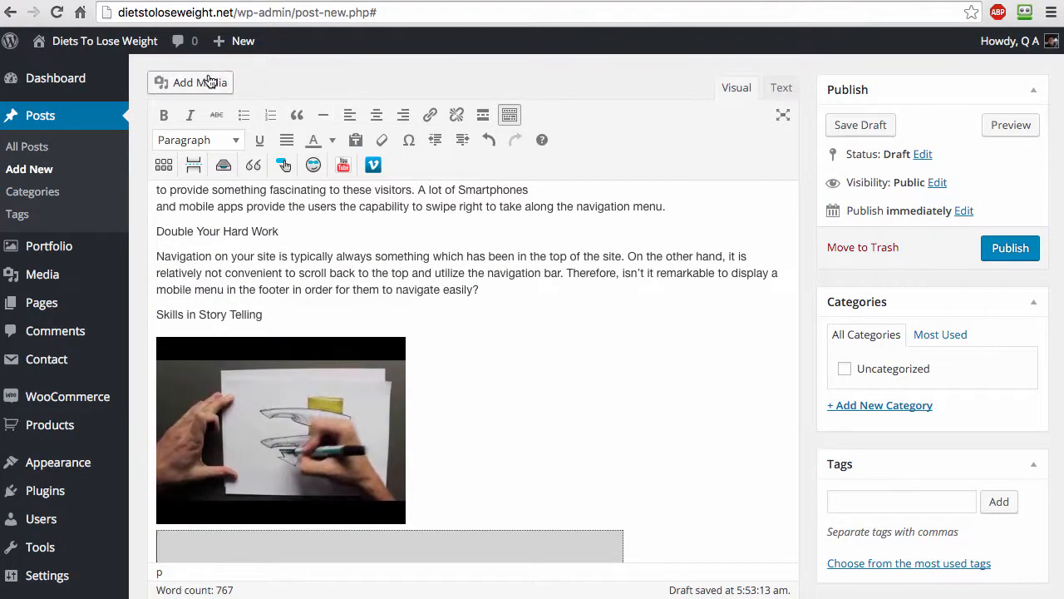
scroll(164, 345, down, 6)
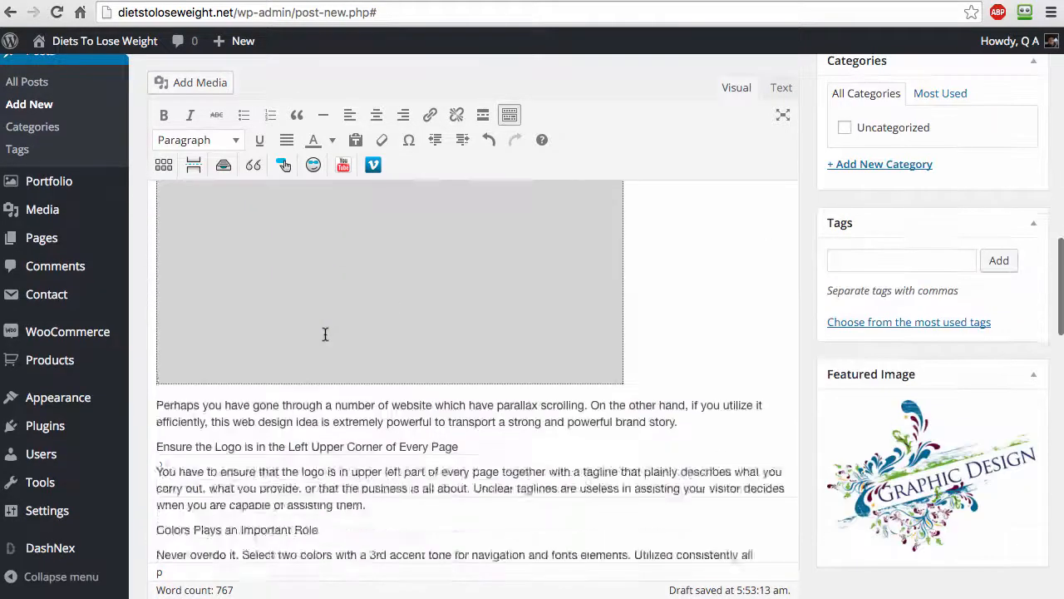
Open the media library from the post and filter its items to March 2016.
click(190, 83)
click(305, 119)
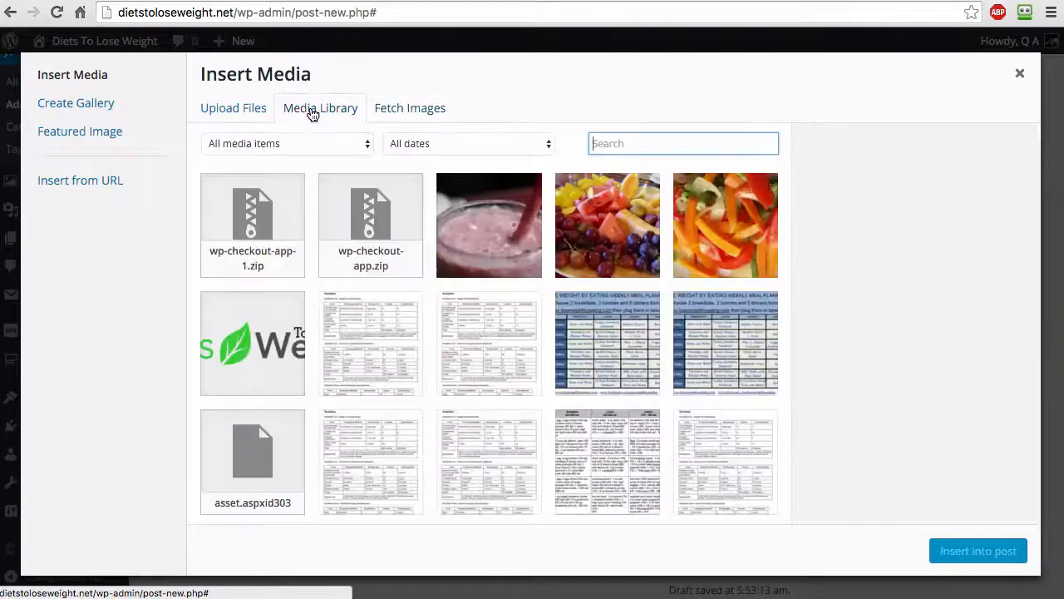
click(544, 145)
click(497, 159)
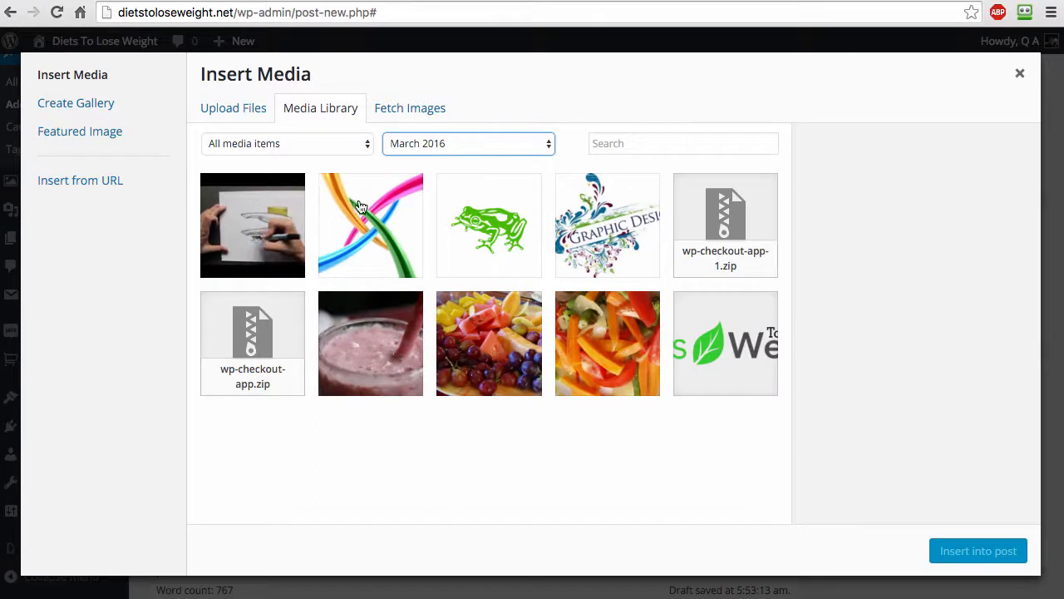
Compare the attachment file names of the ribbon, green frog and graphic design images.
click(367, 241)
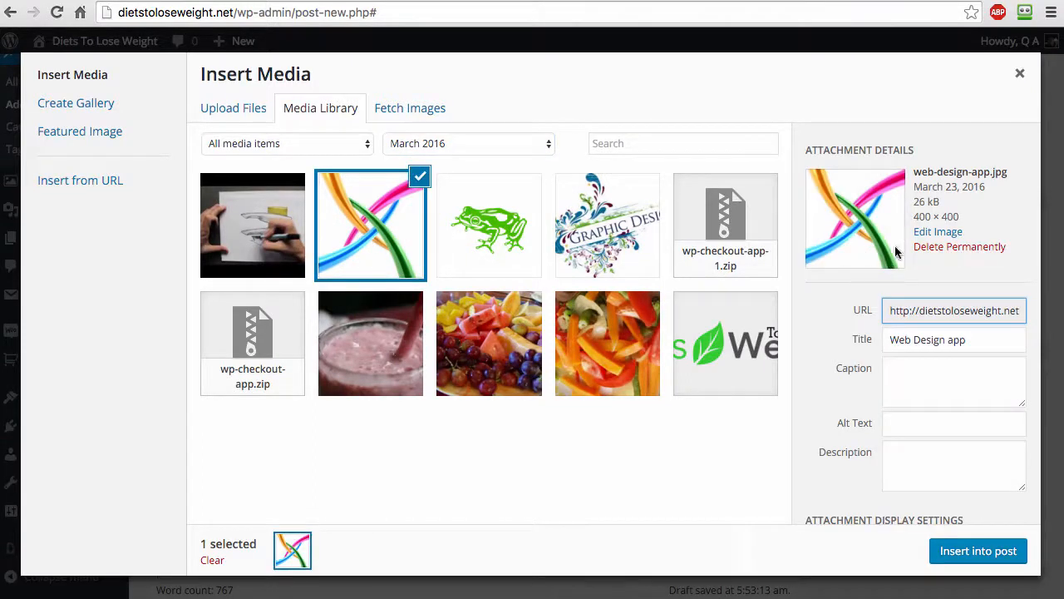
drag(916, 172, 988, 173)
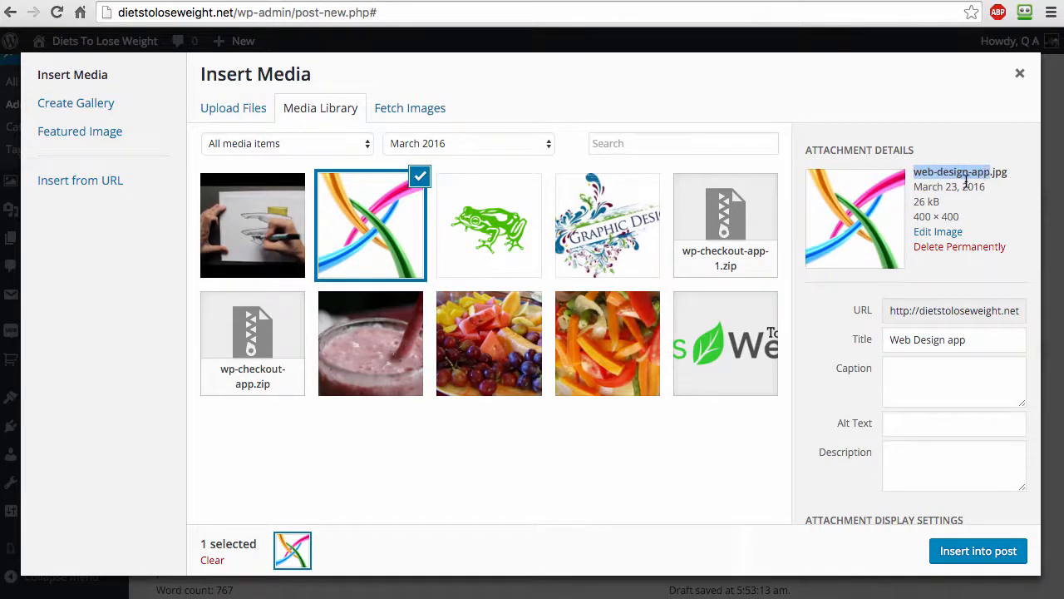
click(513, 237)
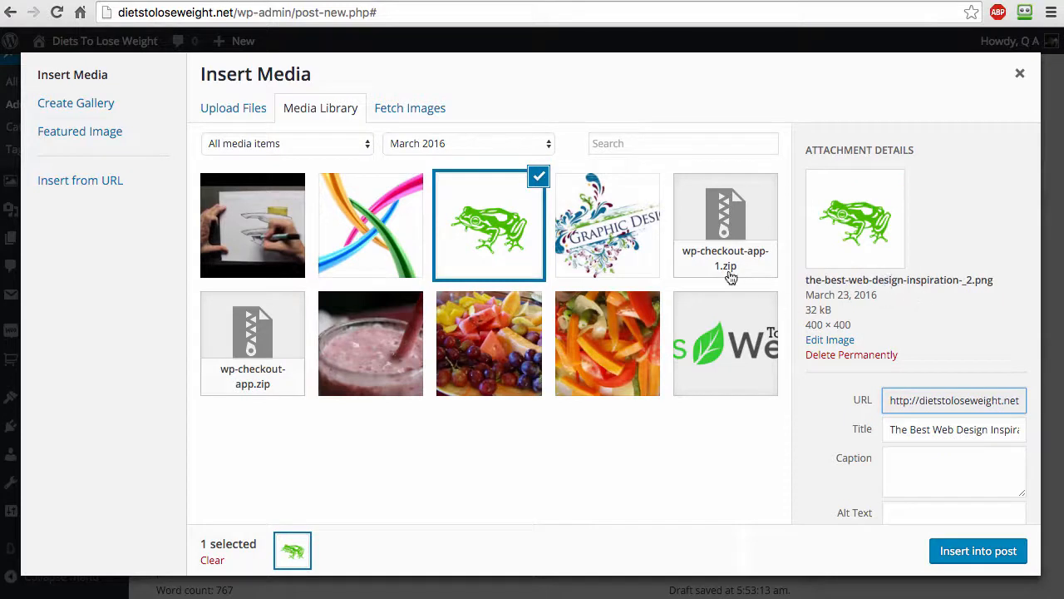
click(641, 243)
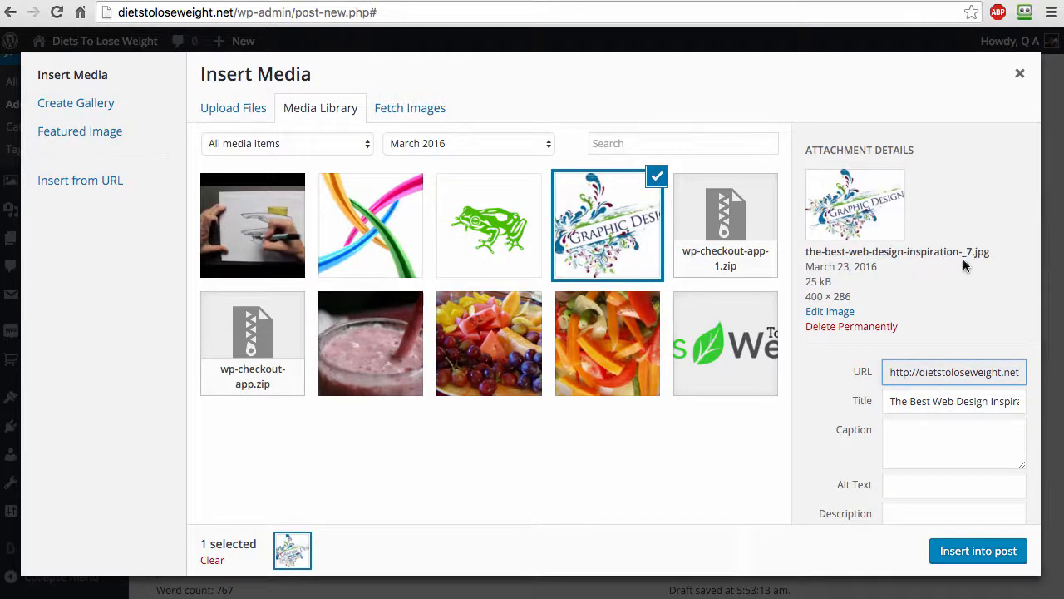
drag(808, 251, 991, 251)
click(374, 214)
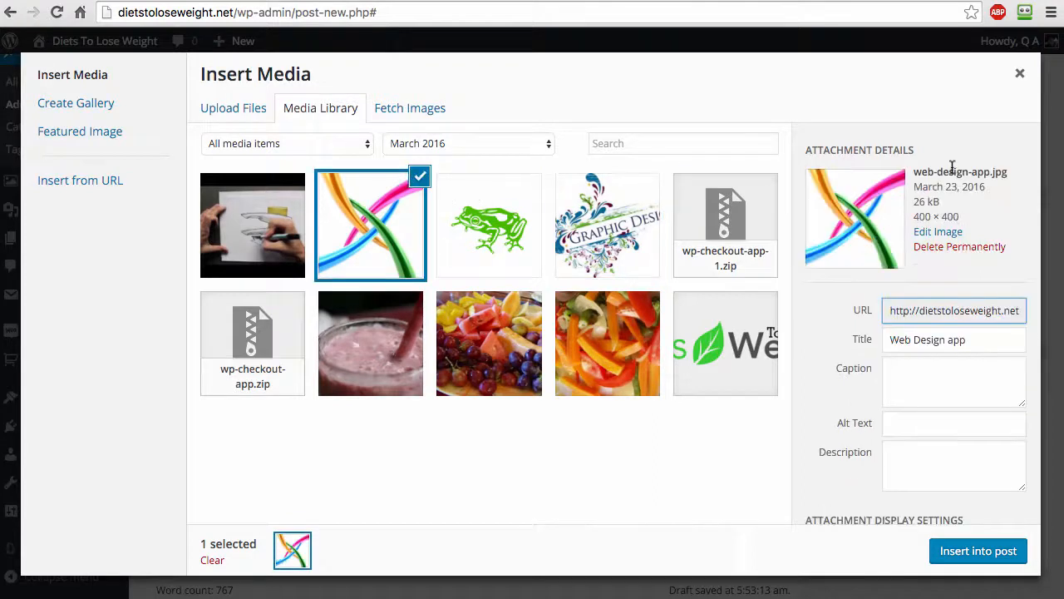
drag(918, 171, 1002, 169)
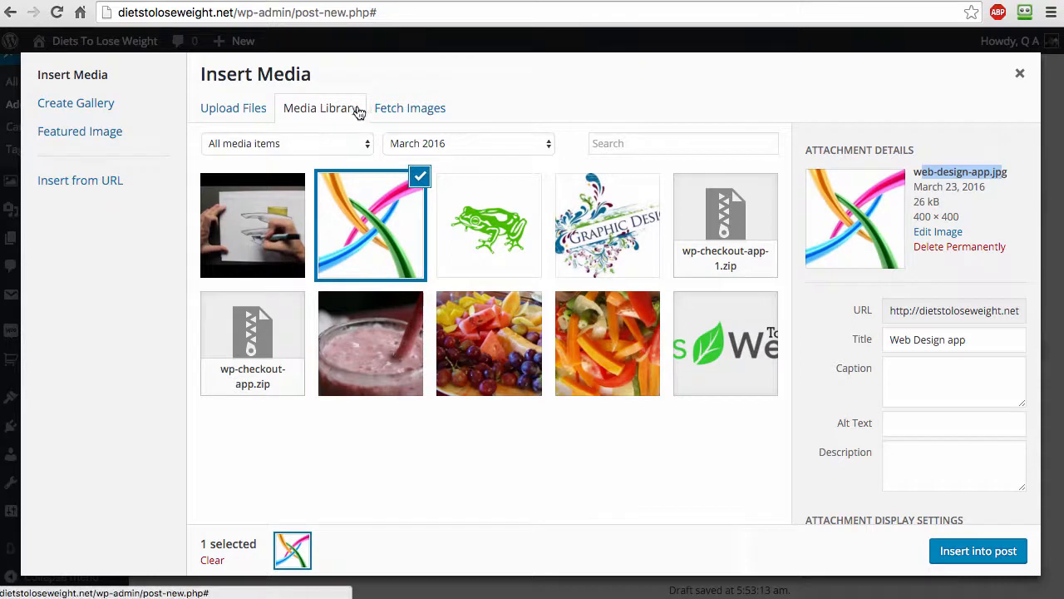
Clear the ribbon image selection and search Pinterest for "design" through the image fetcher.
click(423, 109)
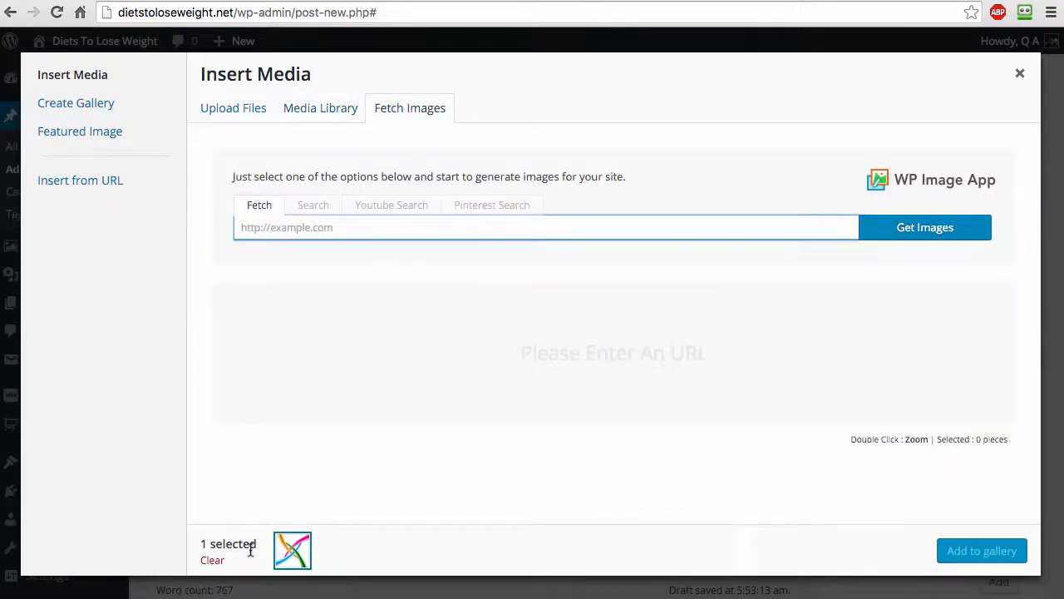
click(218, 560)
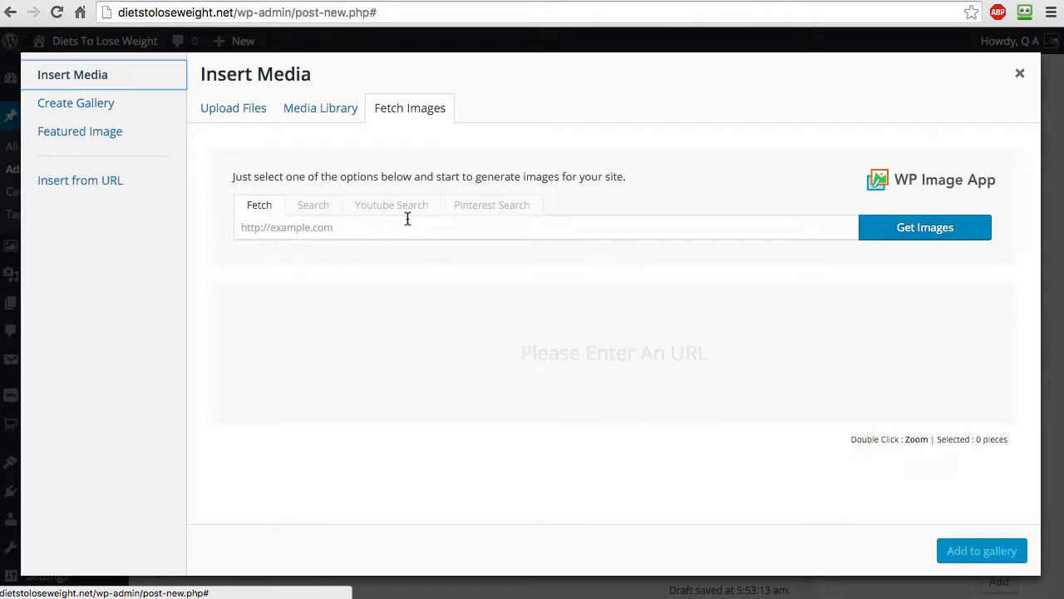
click(473, 208)
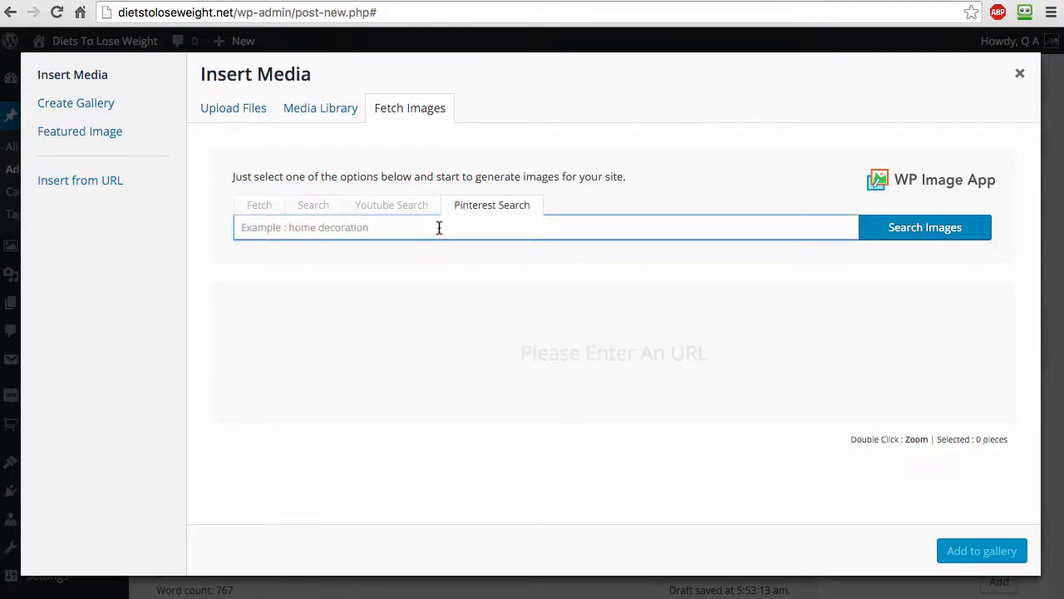
text(deswig)
key(BackSpace)
key(BackSpace)
key(BackSpace)
text(ign)
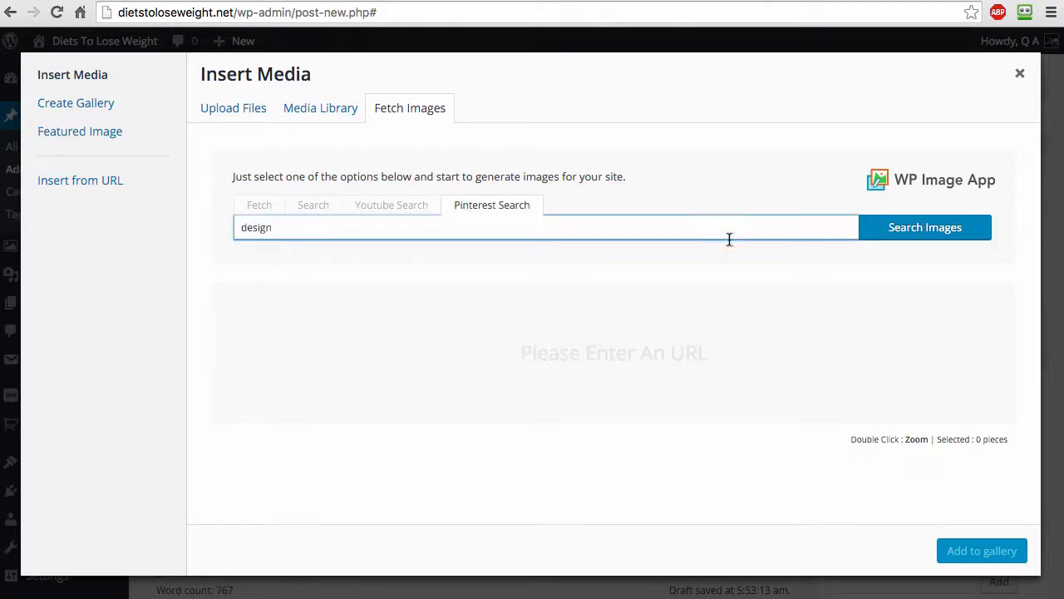
click(937, 236)
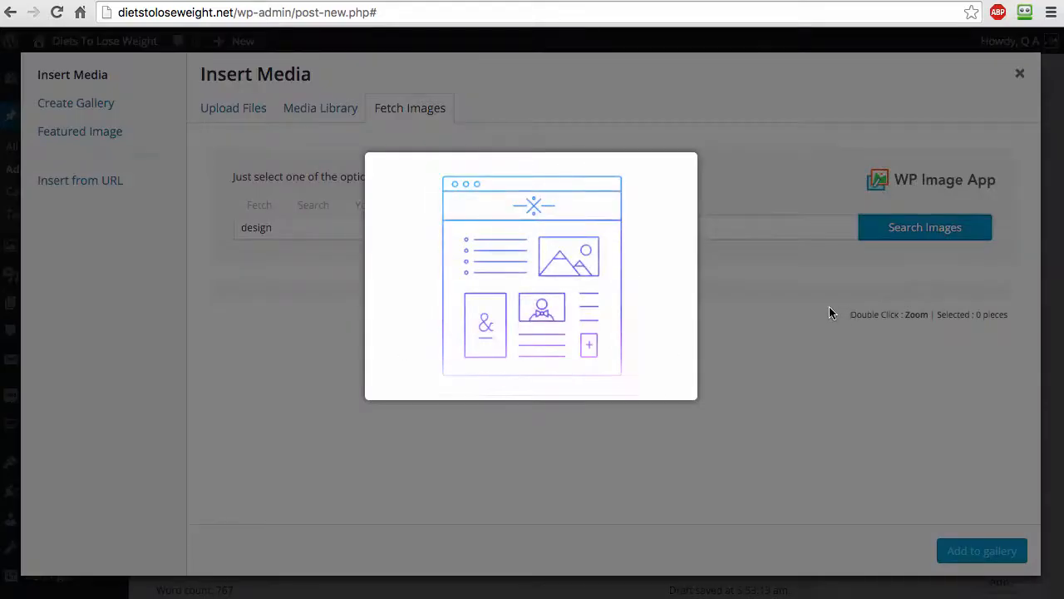
Browse the fetched Pinterest images and rename them all after the post title.
scroll(584, 309, down, 5)
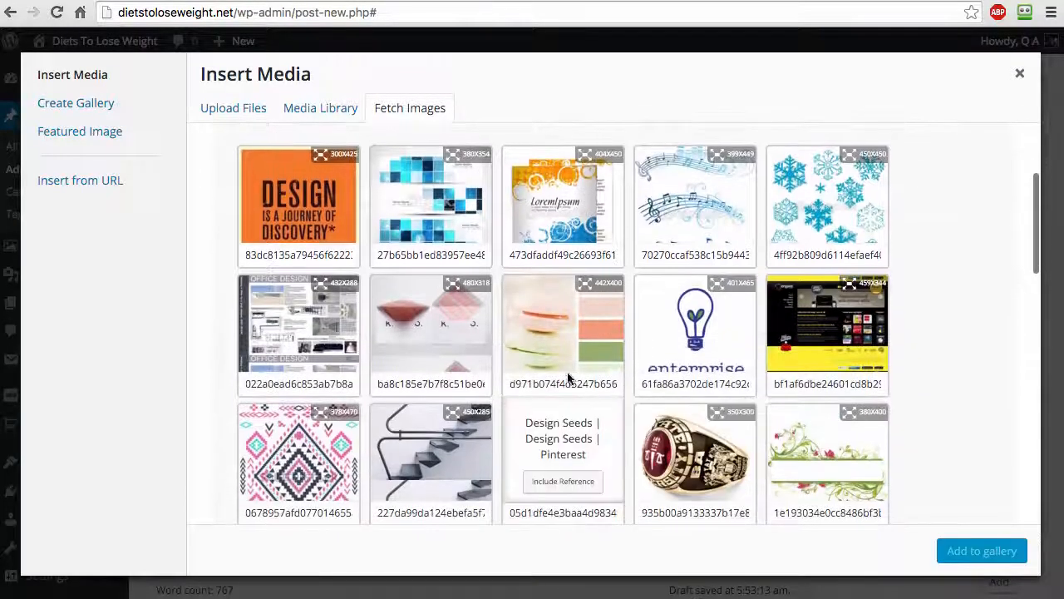
scroll(477, 314, down, 20)
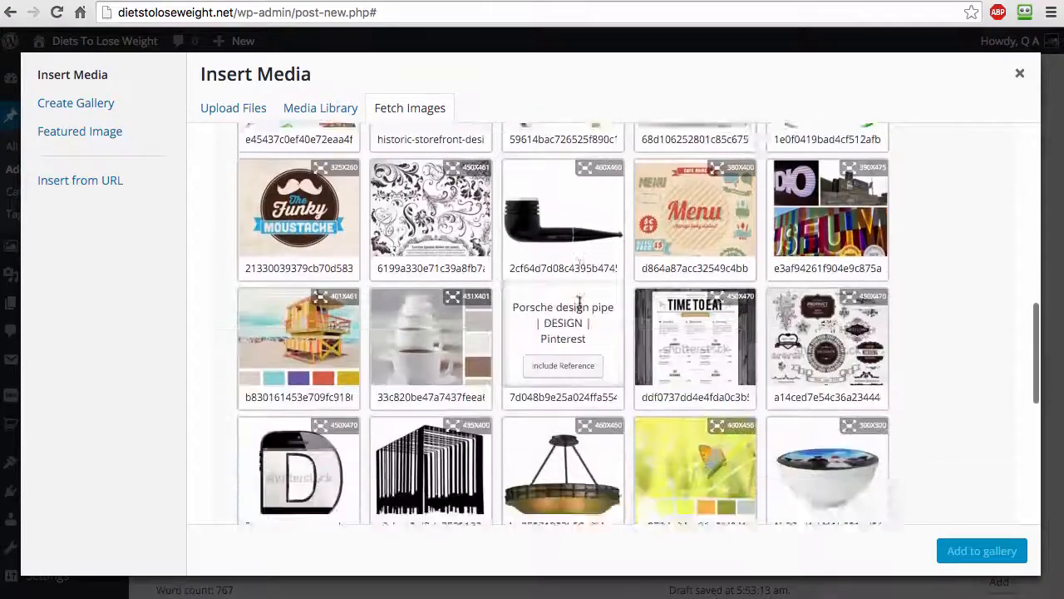
scroll(691, 275, down, 2)
scroll(711, 391, up, 18)
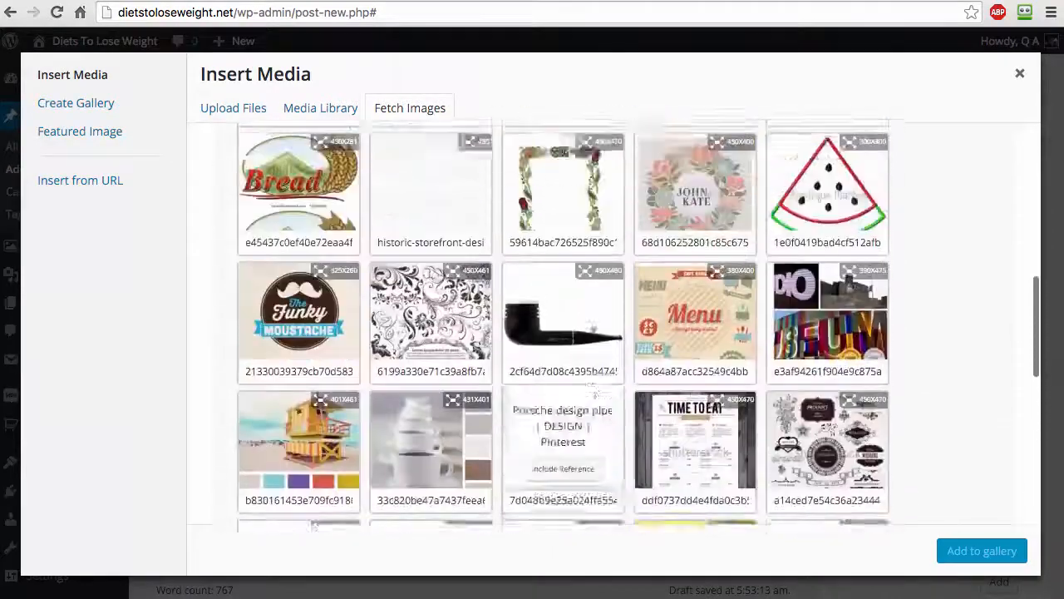
scroll(548, 304, up, 6)
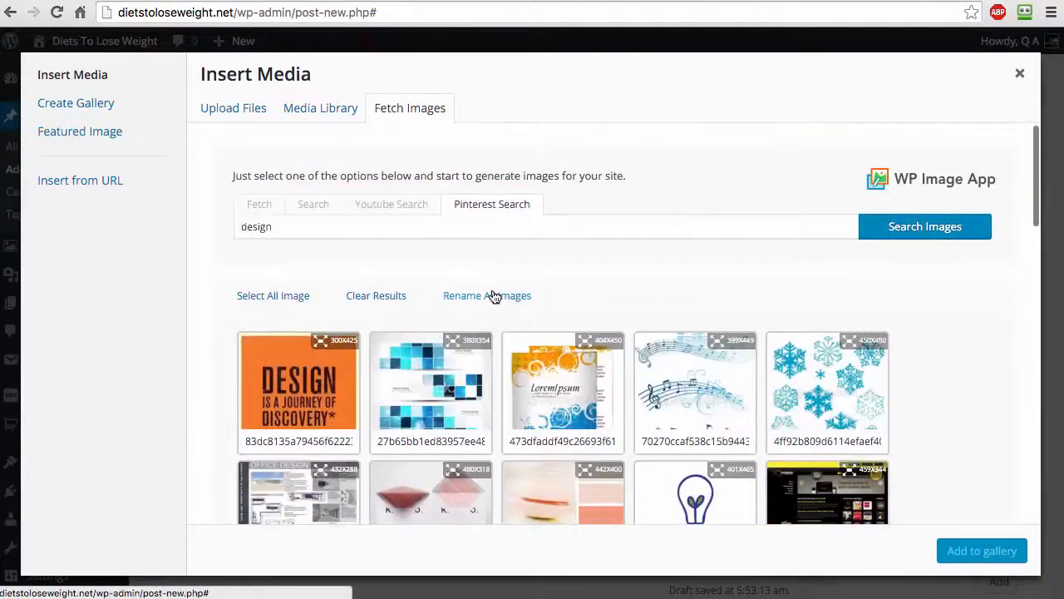
click(496, 297)
Insert the orange "Design is a journey of discovery" Pinterest image into the post.
scroll(499, 299, down, 3)
click(278, 207)
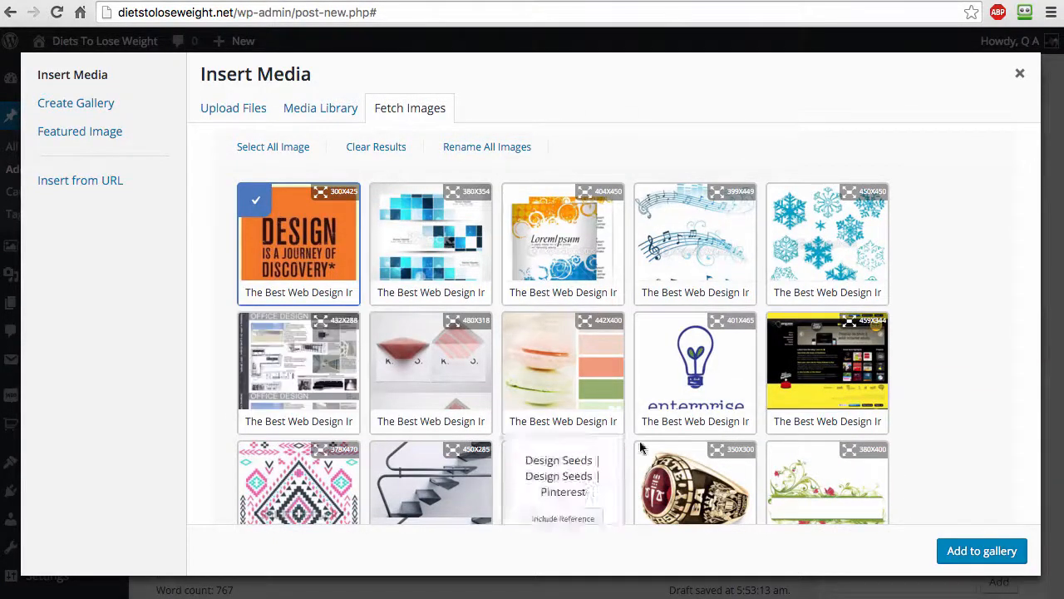
click(982, 552)
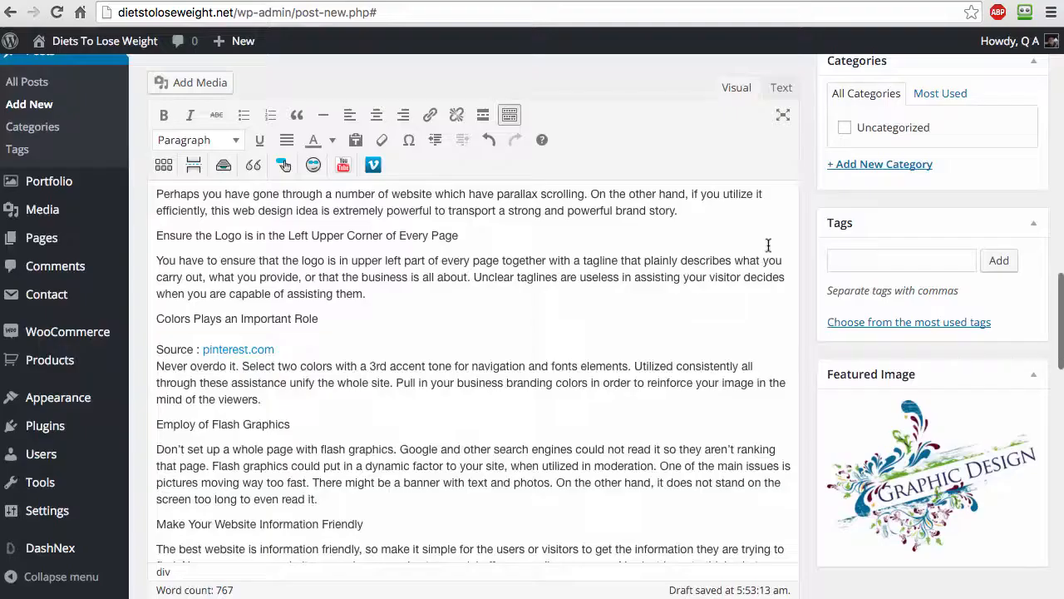
Align the orange design image to the right so the article text wraps around it.
scroll(482, 420, down, 2)
click(214, 291)
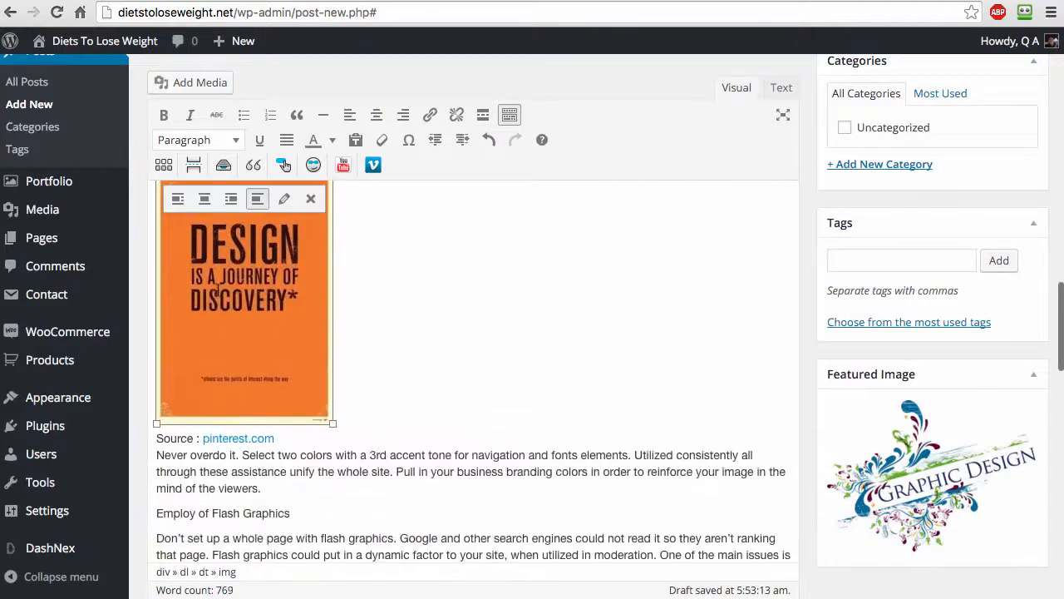
click(233, 199)
scroll(466, 308, up, 2)
scroll(468, 307, down, 3)
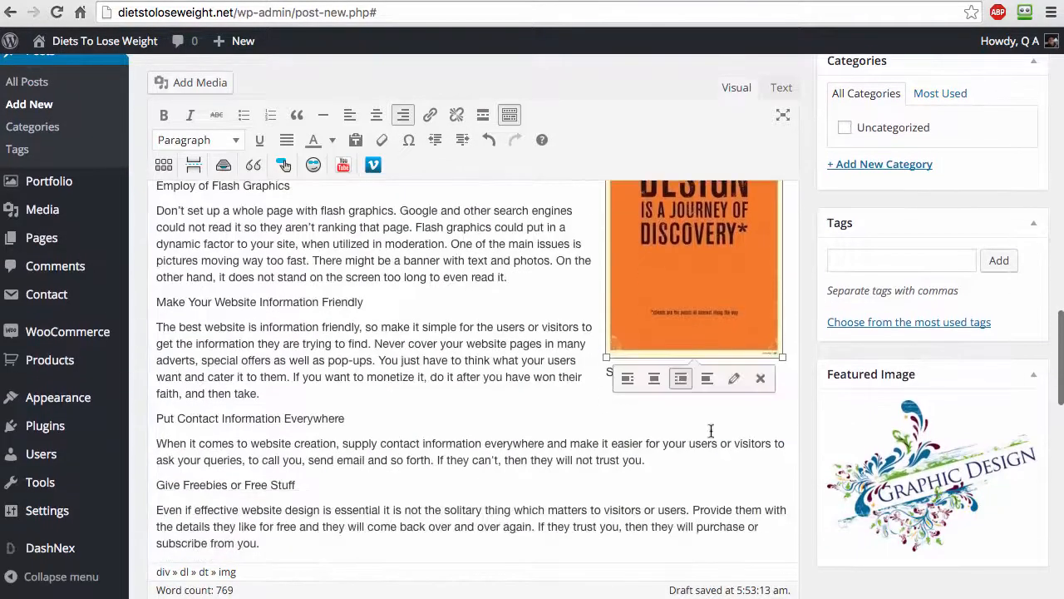
click(568, 442)
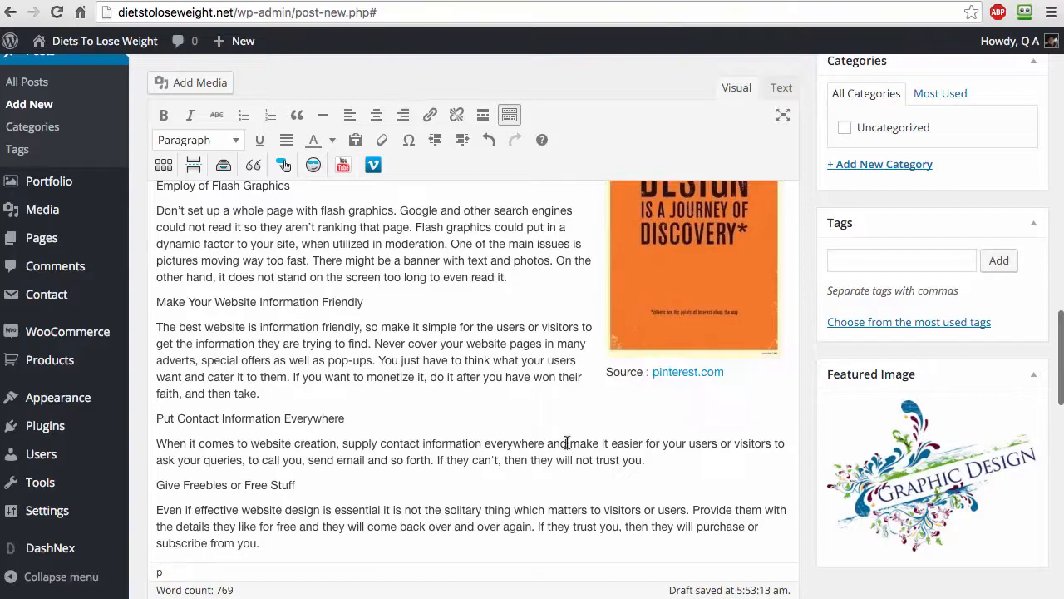
Inspect the destination URL of the pinterest.com source link beneath the orange image, leaving the link unedited.
click(690, 373)
click(684, 397)
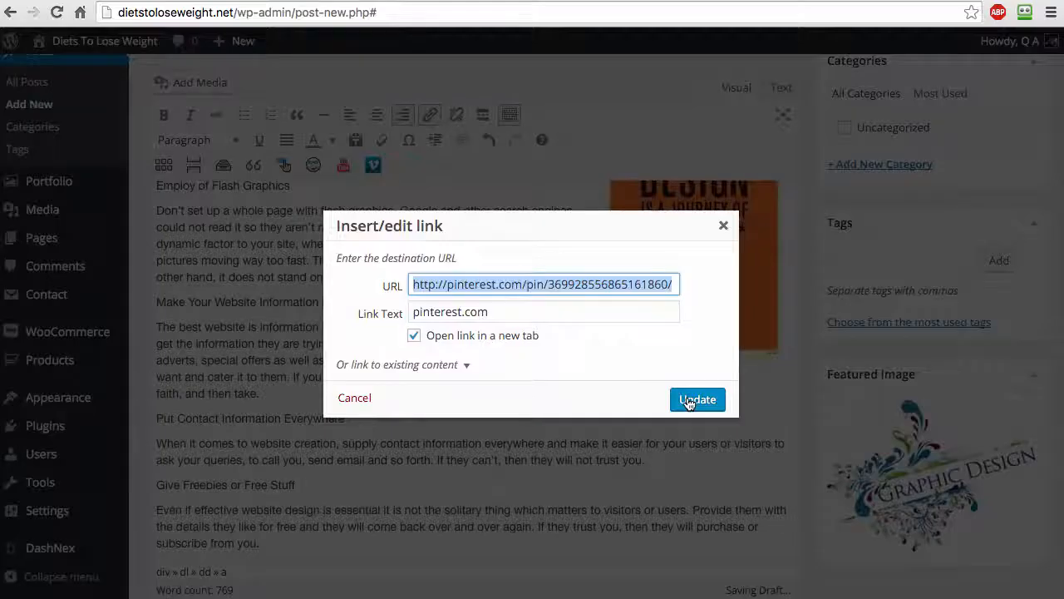
click(516, 286)
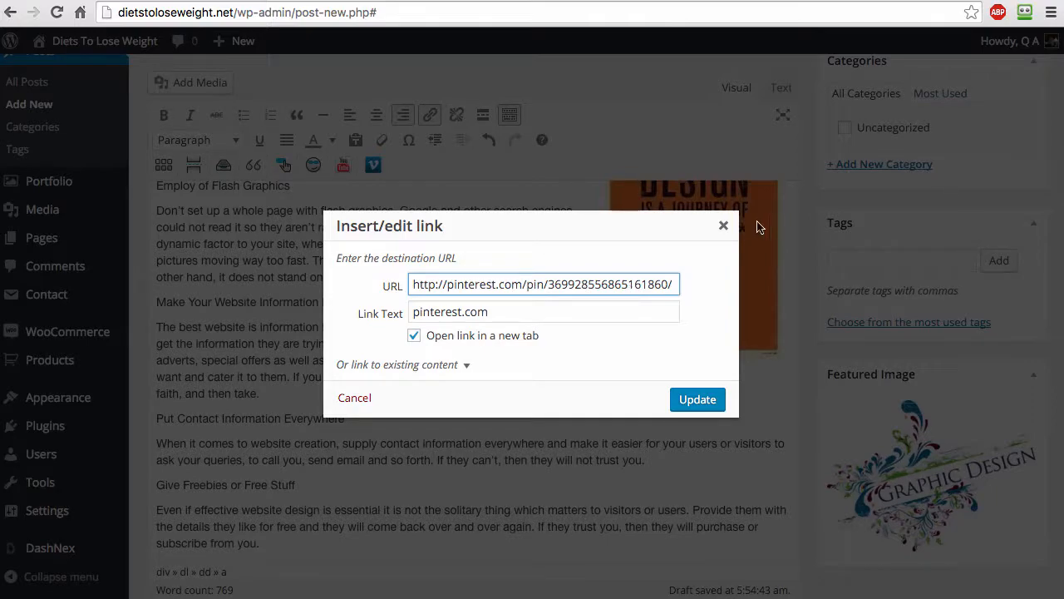
click(723, 226)
scroll(374, 427, up, 15)
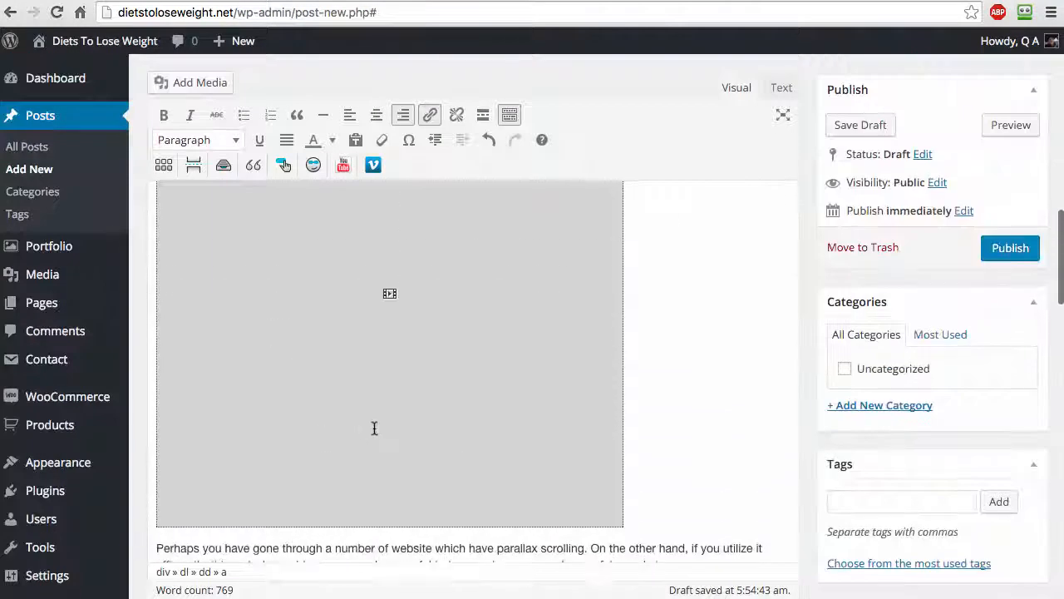
scroll(595, 397, down, 15)
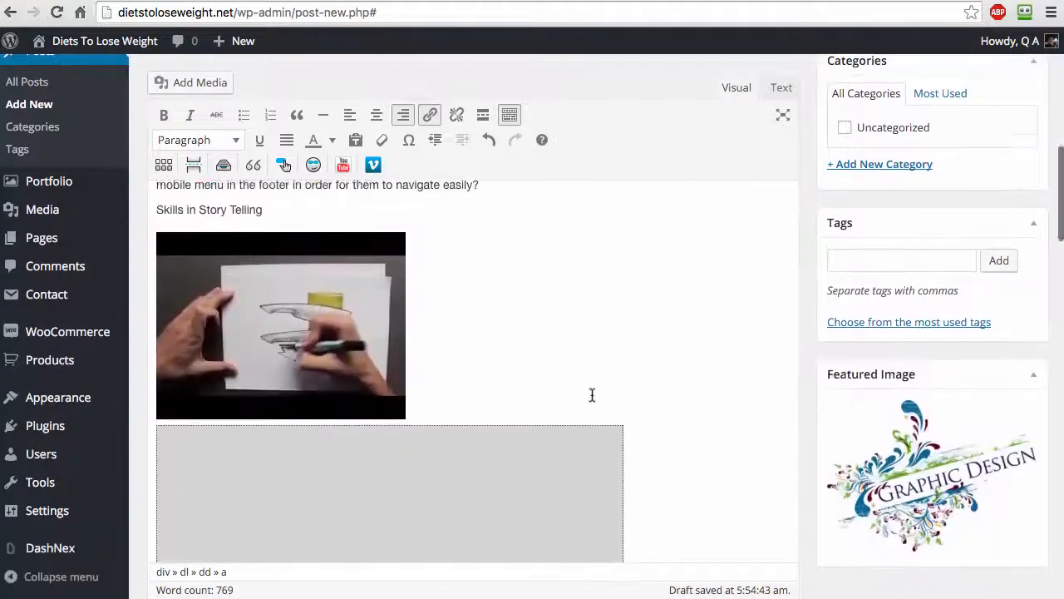
click(687, 393)
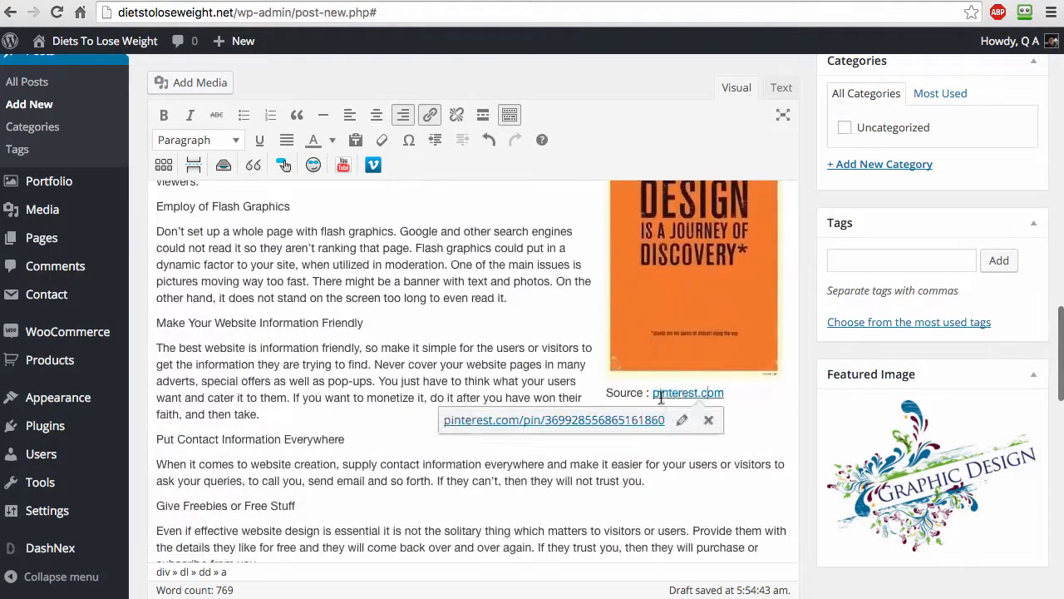
click(408, 351)
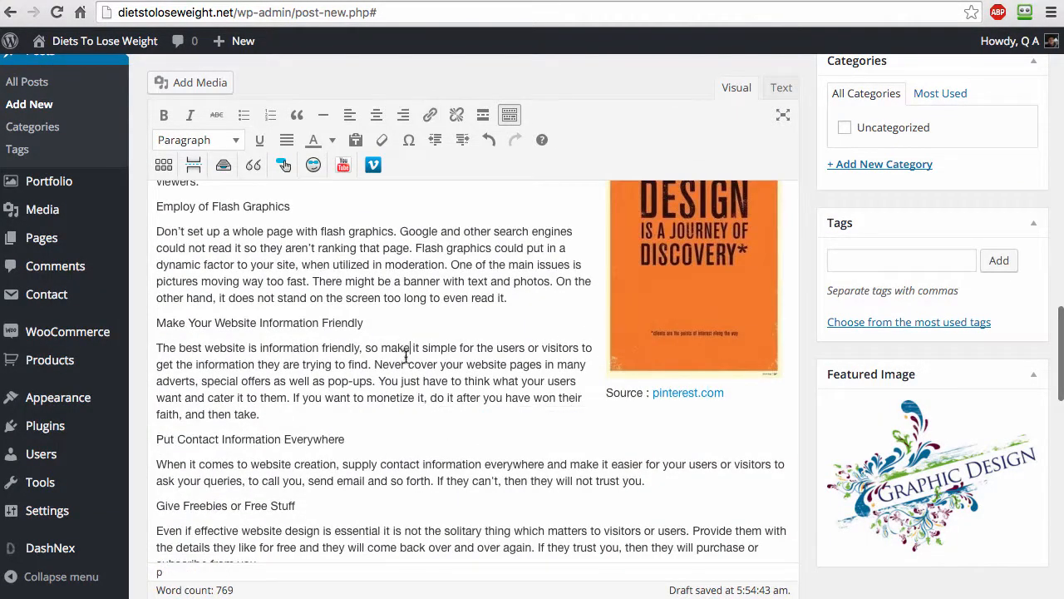
Open the WP Image App settings in a new tab and review the Bing and YouTube API key fields.
mouse_move(71, 511)
right_click(182, 539)
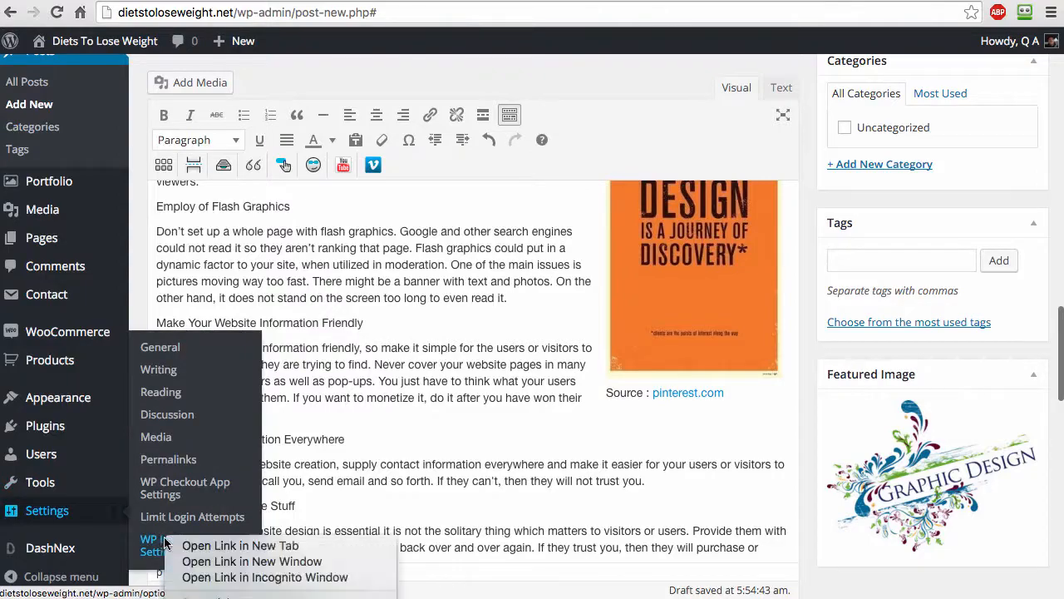
click(190, 546)
click(283, 164)
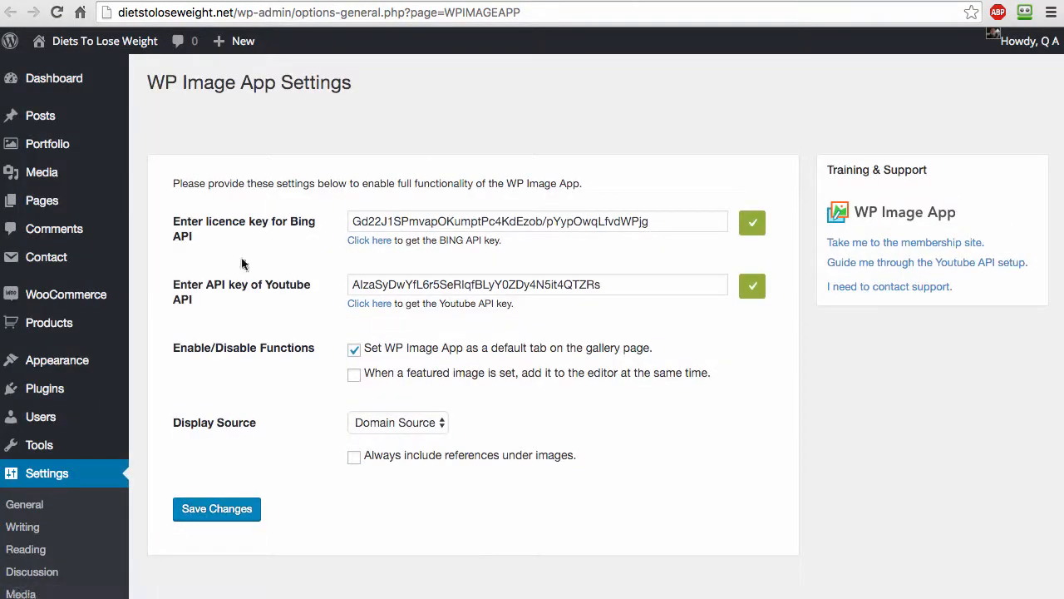
scroll(273, 238, down, 1)
drag(294, 192, 313, 213)
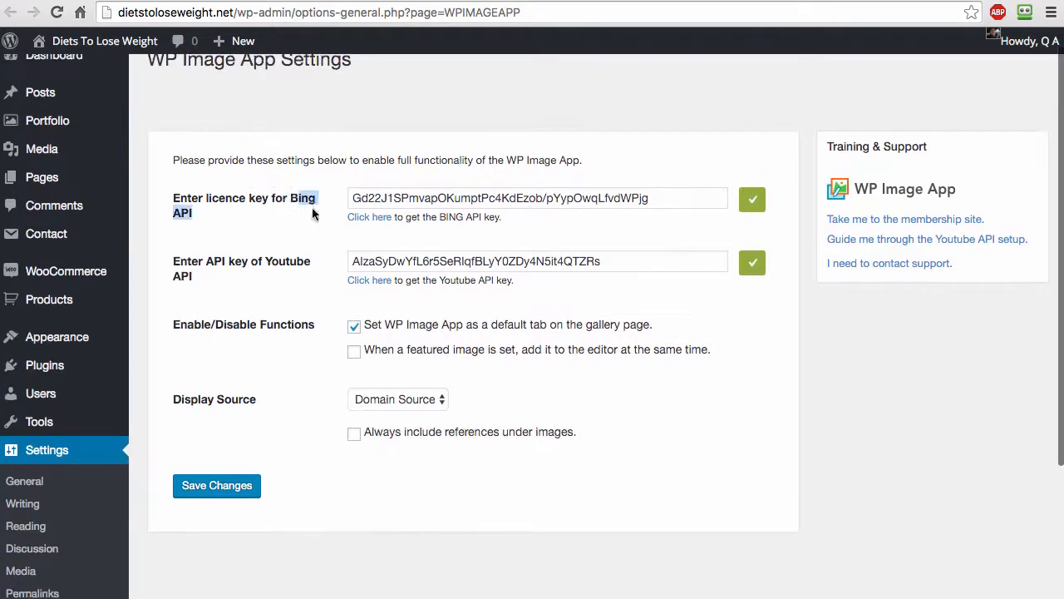
scroll(311, 262, down, 1)
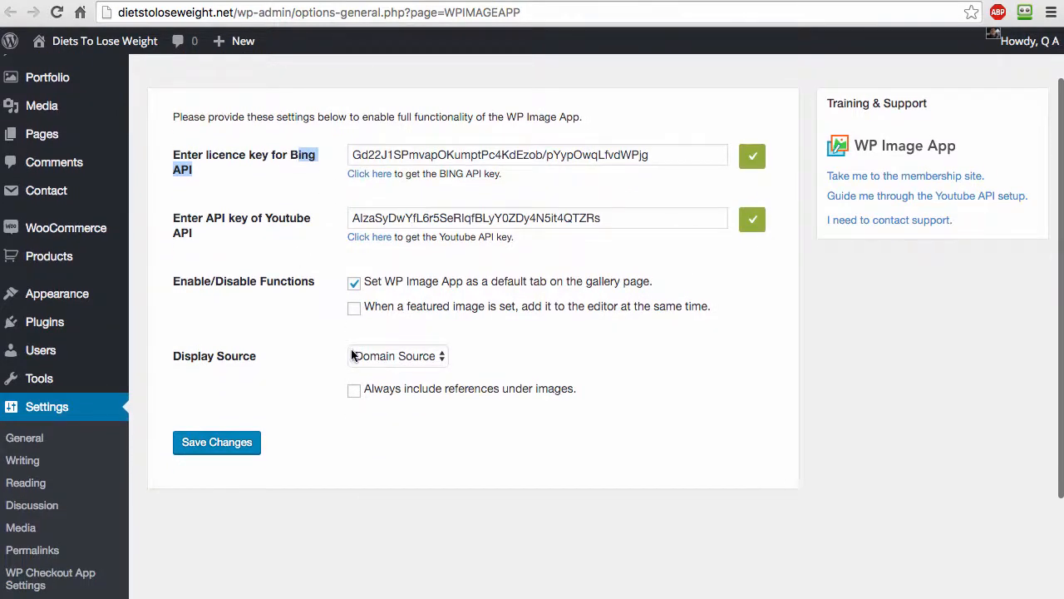
scroll(355, 356, down, 3)
Examine the Display Source choices and the option to always include references under images, keeping Domain Source.
click(375, 221)
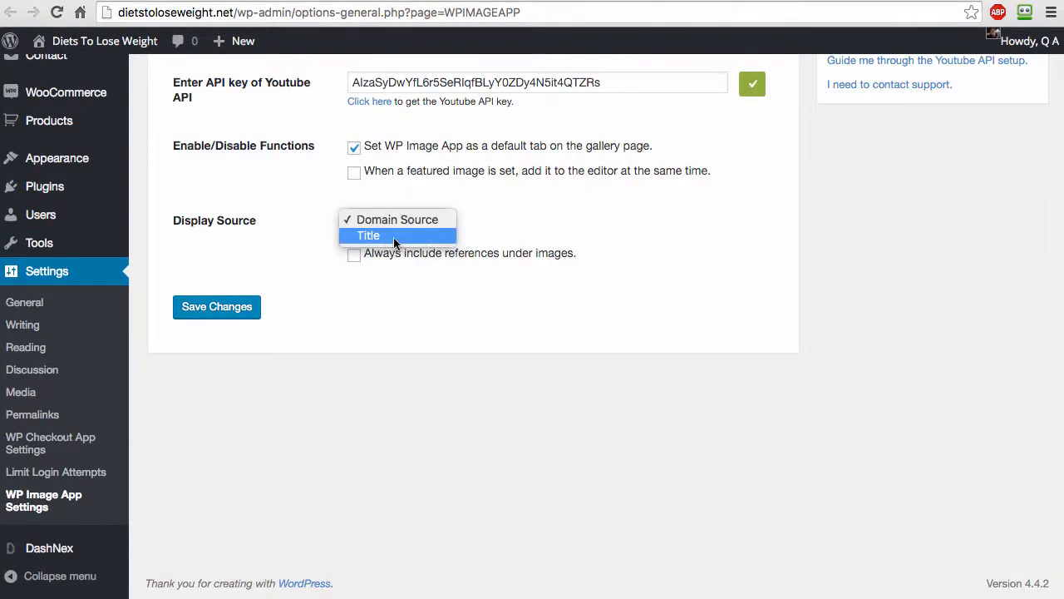
click(481, 230)
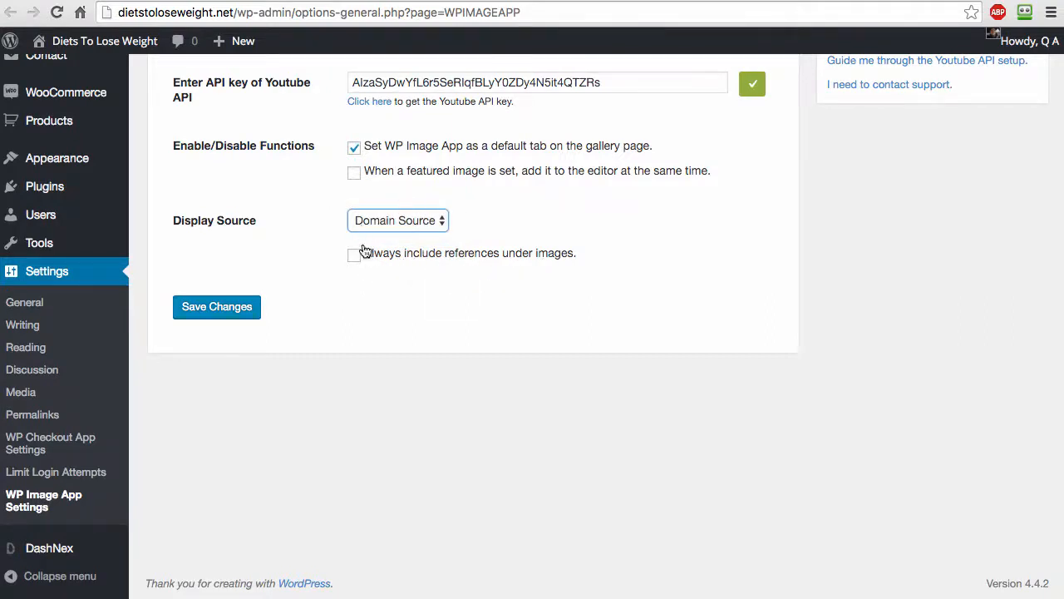
scroll(360, 269, up, 3)
scroll(374, 271, down, 2)
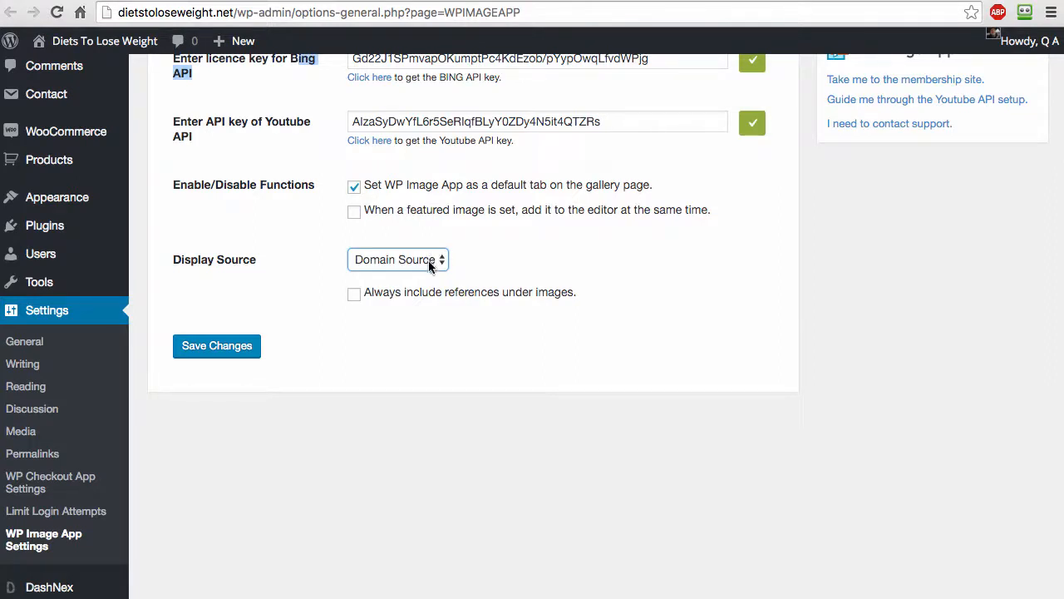
click(481, 274)
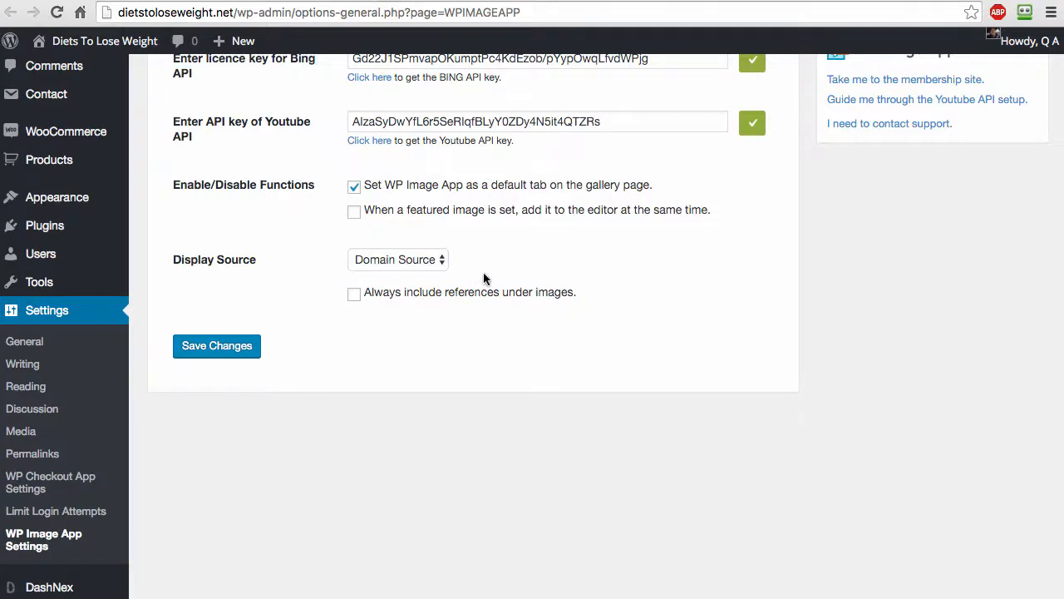
scroll(484, 278, up, 5)
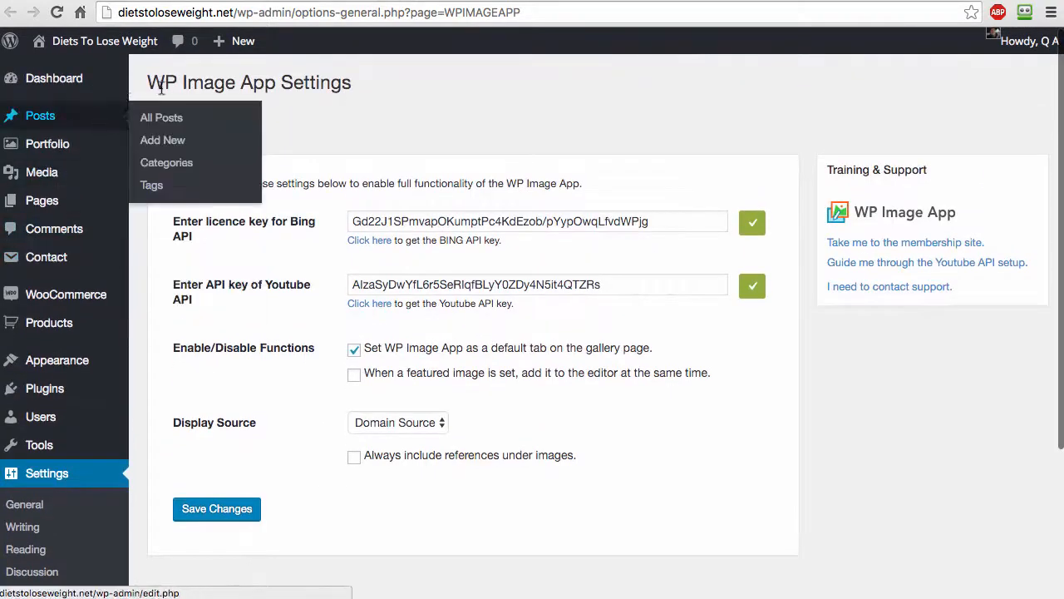
Return to the post and review the image fetcher's Search, Youtube Search, Pinterest Search and Fetch modes.
click(148, 2)
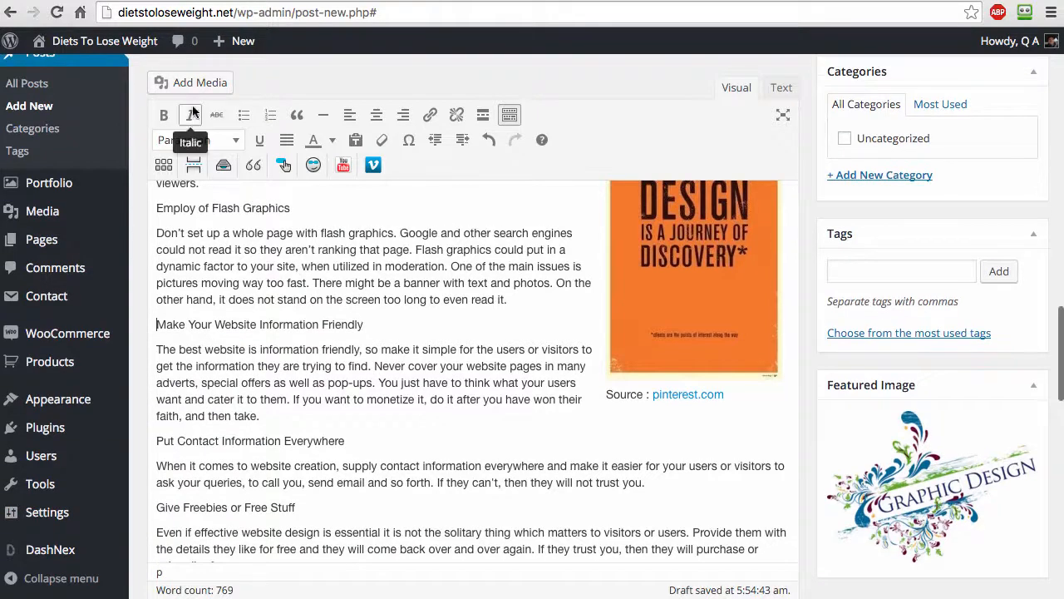
click(191, 82)
click(314, 206)
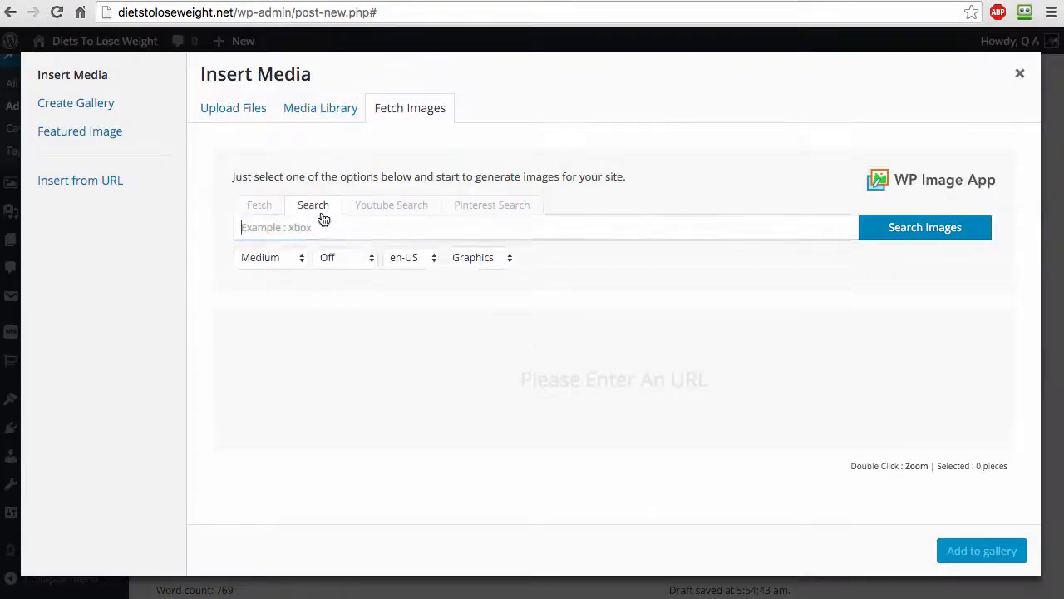
click(377, 211)
click(493, 218)
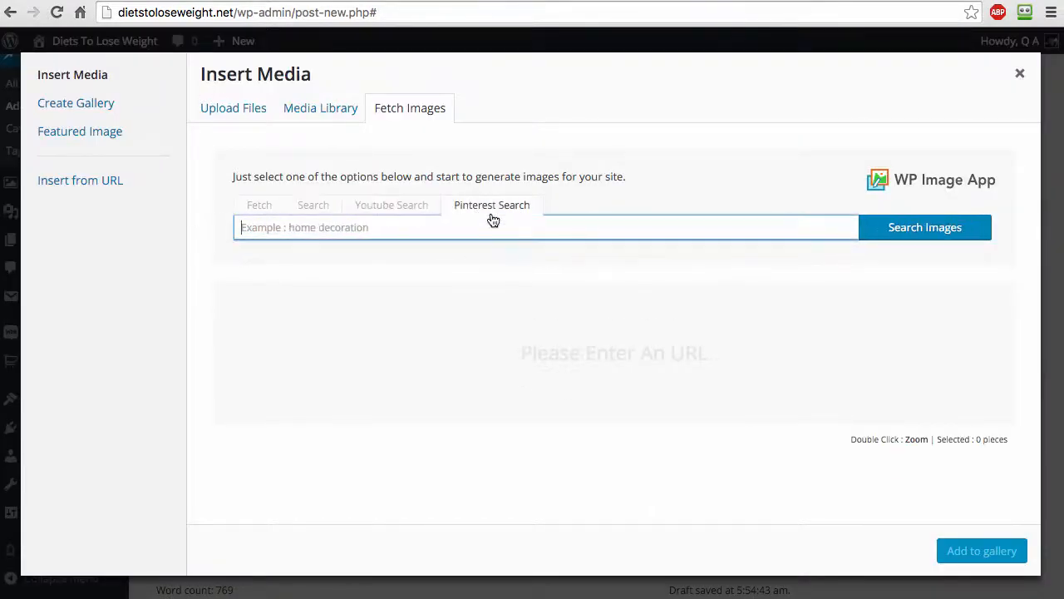
click(270, 210)
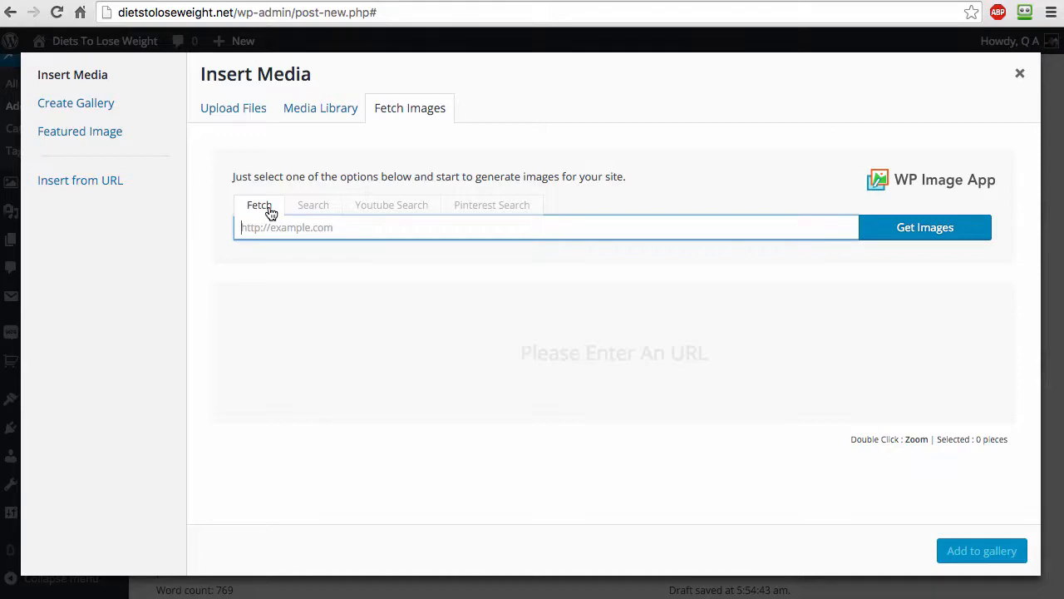
click(1018, 70)
Leave the post without saving its changes and start adding a new WooCommerce product.
scroll(79, 333, down, 3)
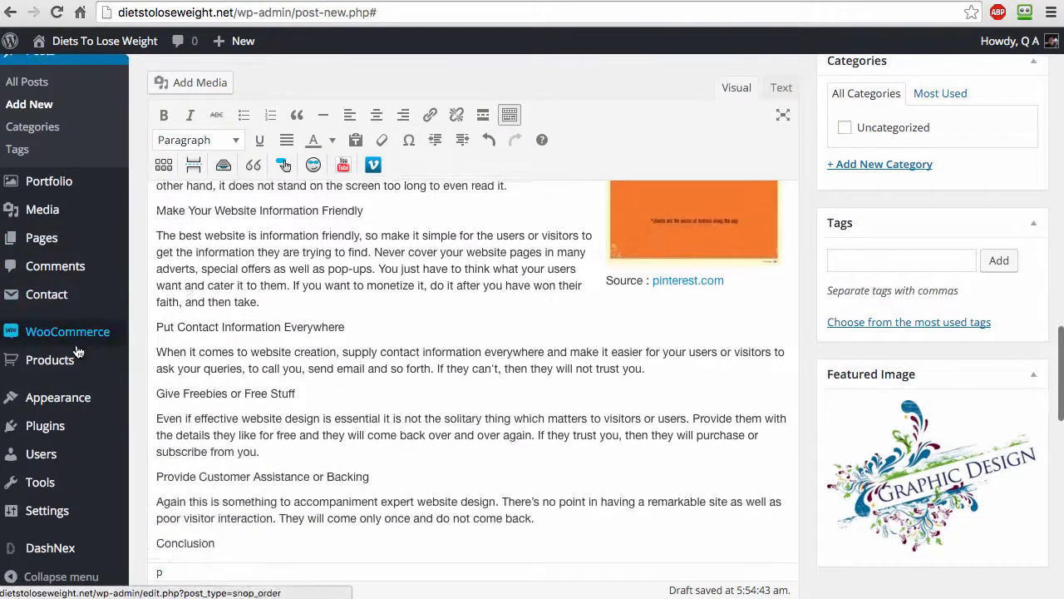
mouse_move(77, 345)
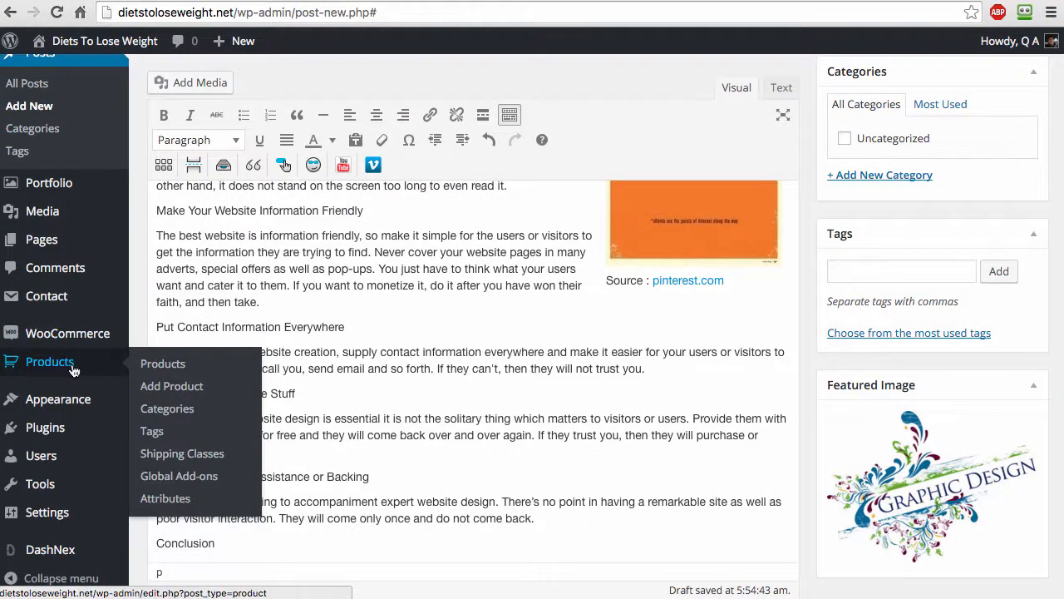
click(163, 388)
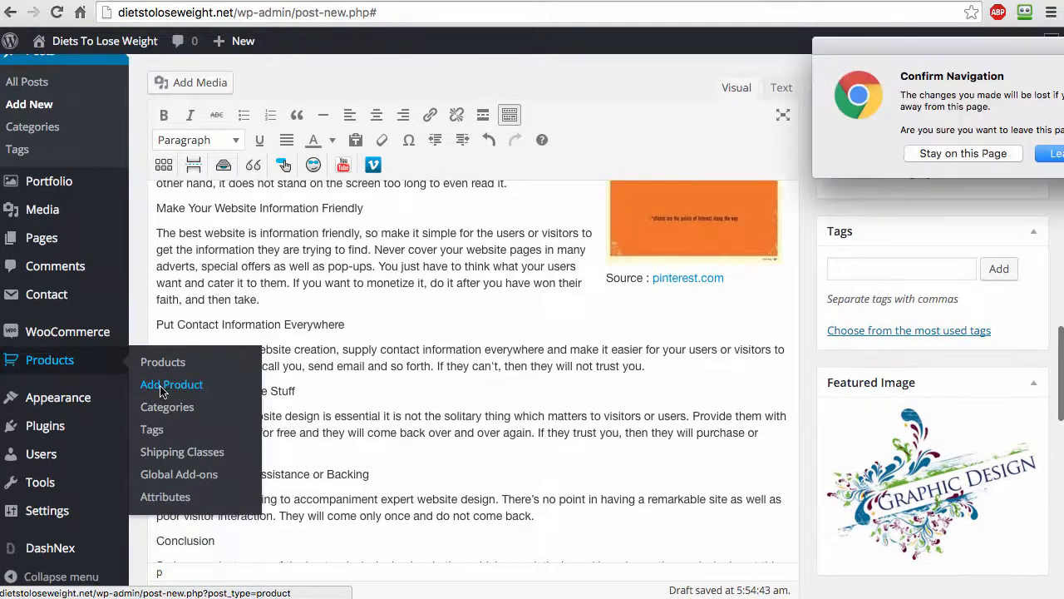
click(1054, 154)
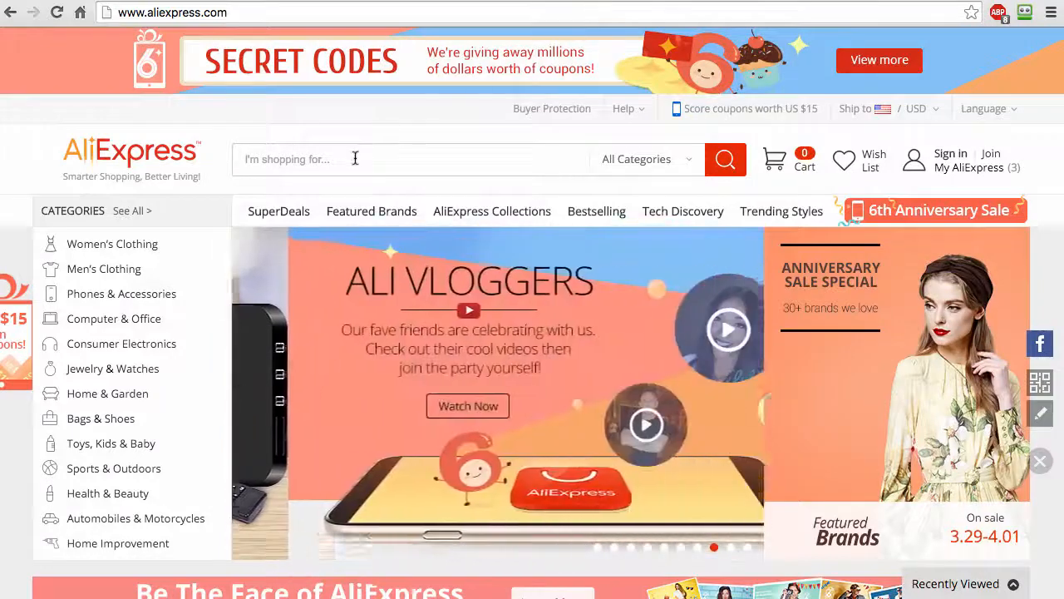
Search AliExpress for "minions".
click(343, 163)
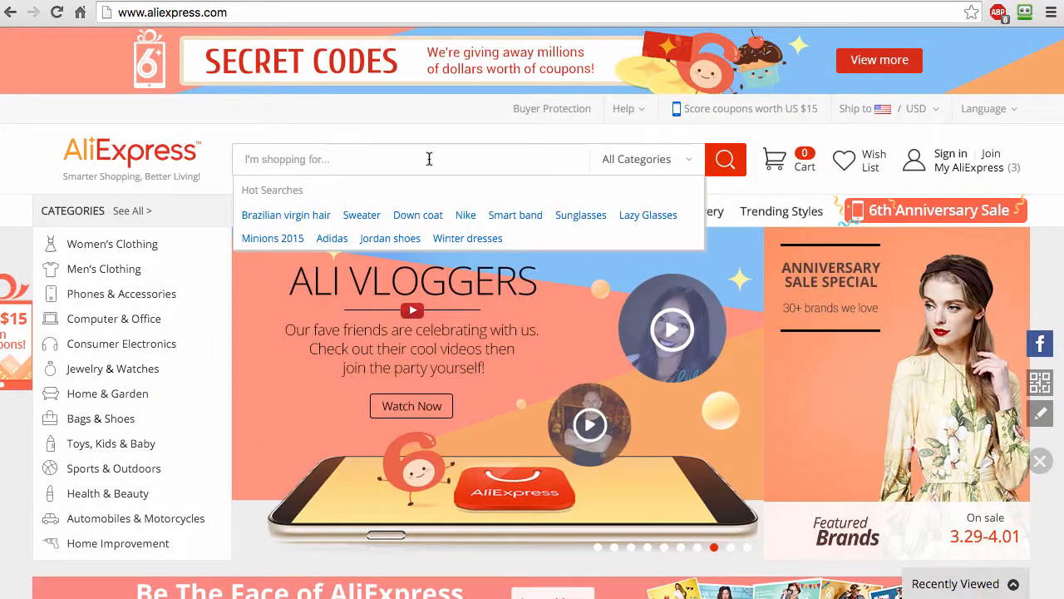
text(minions)
key(Return)
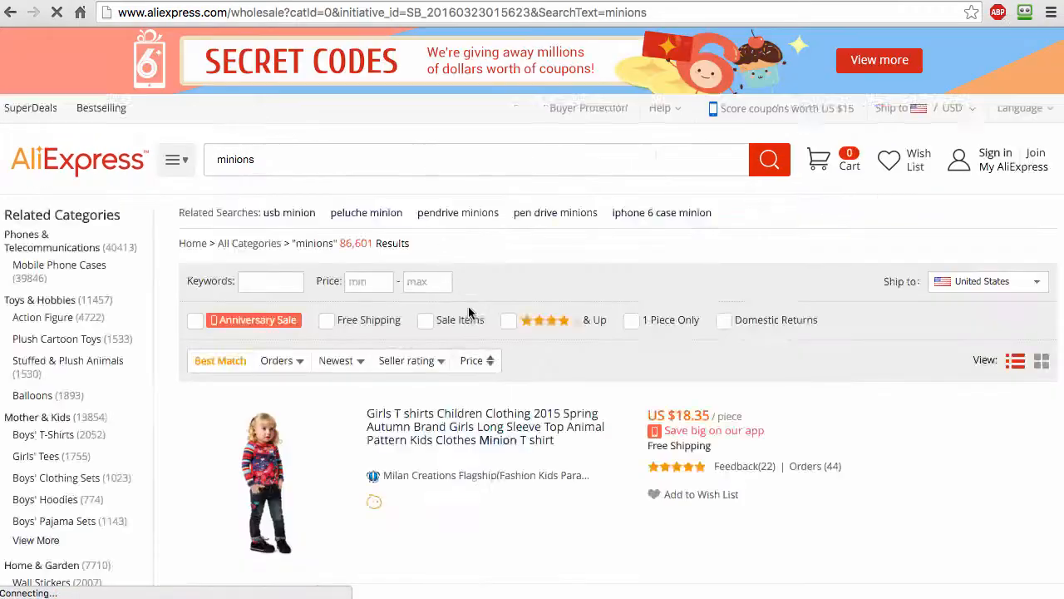
Find the light-up minion keychain priced US $1.98 in the results and open its product page.
scroll(473, 321, down, 2)
scroll(474, 324, down, 12)
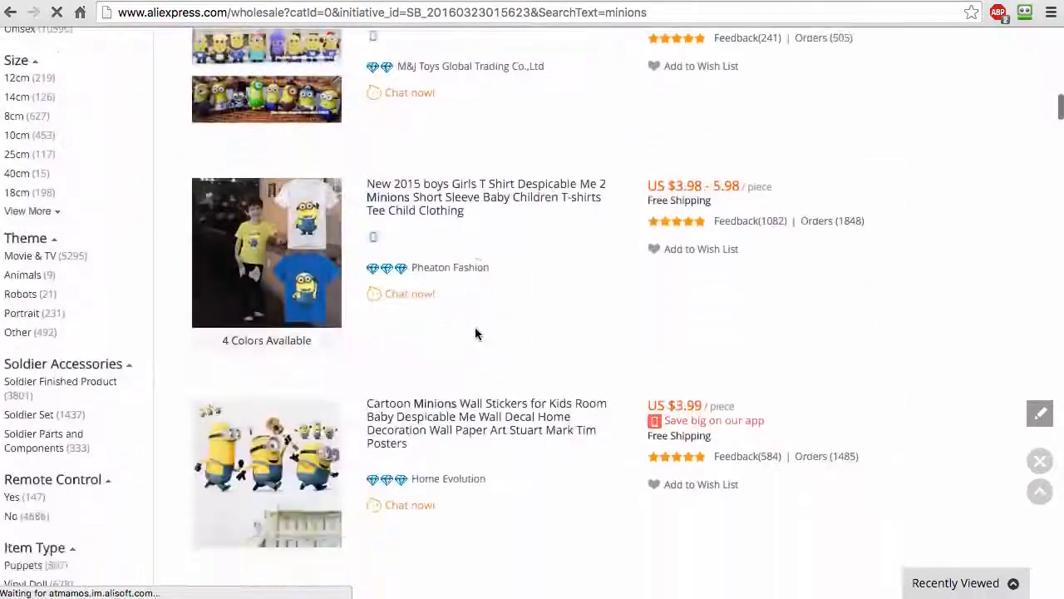
scroll(474, 327, up, 2)
scroll(475, 327, up, 3)
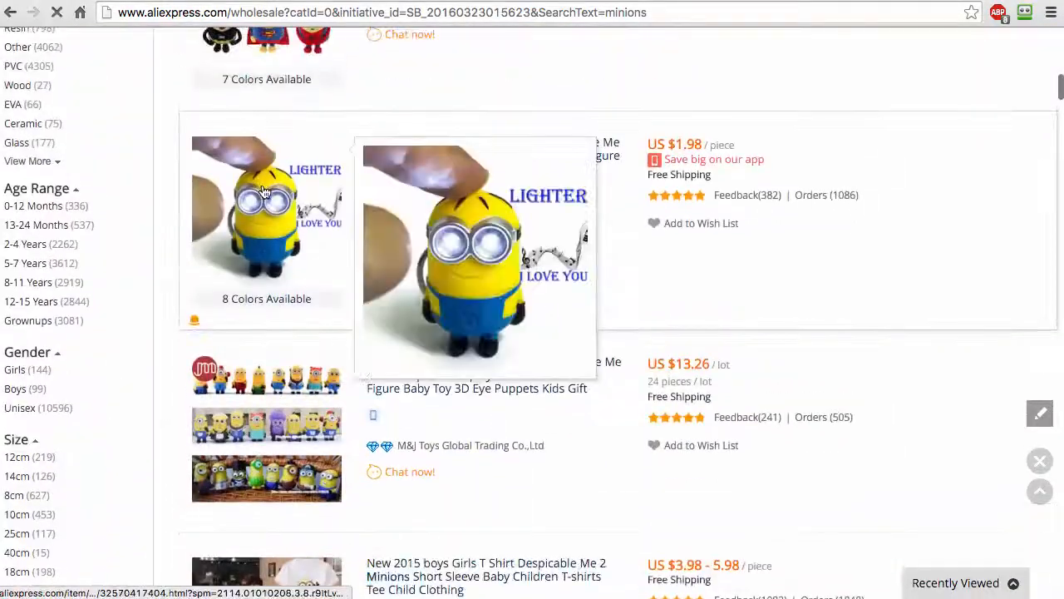
click(262, 191)
scroll(519, 285, down, 2)
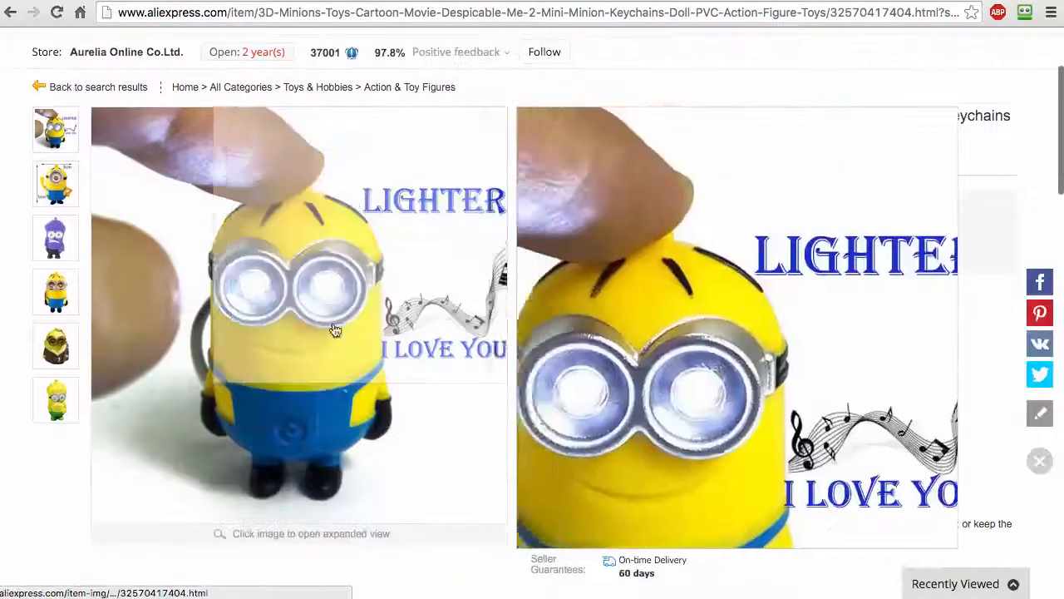
scroll(698, 275, up, 2)
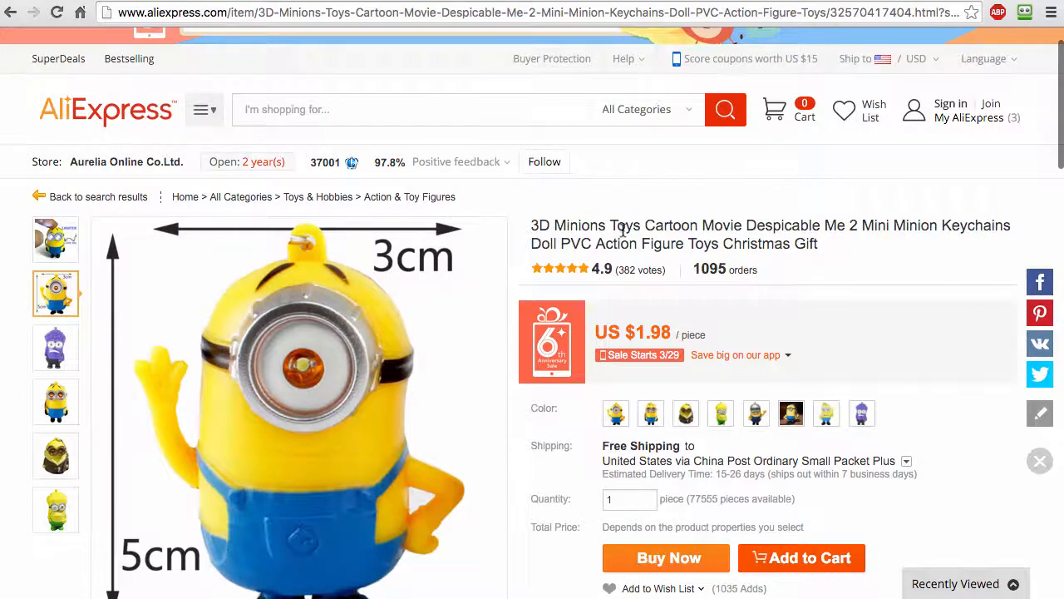
Copy "Minions Toys Cartoon Movie Despicable Me 2" from the listing title and use it as the new WooCommerce product's name.
drag(556, 226, 860, 223)
key(super+c)
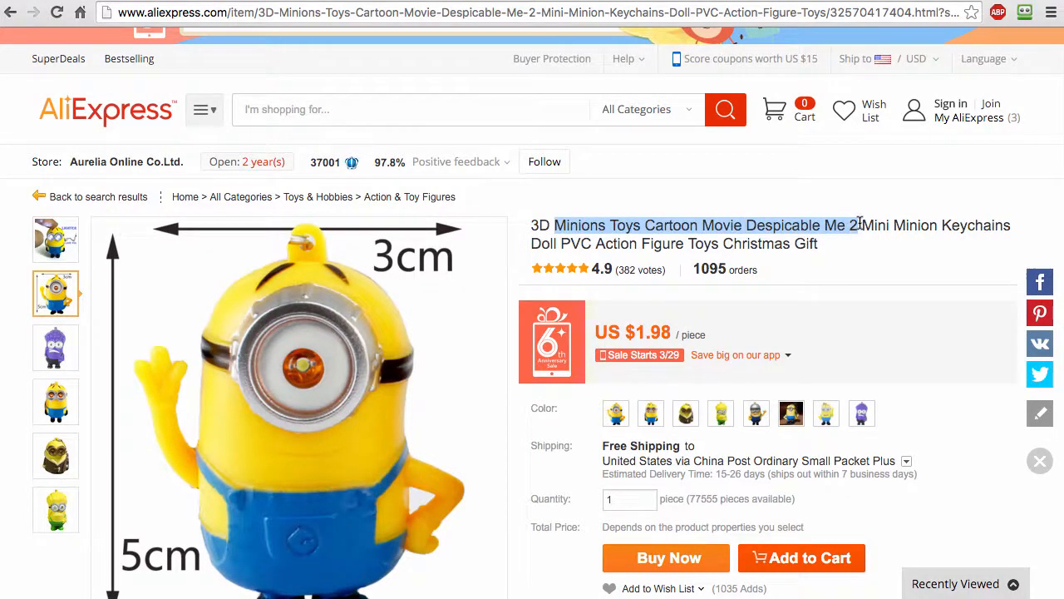
key(ctrl+Tab)
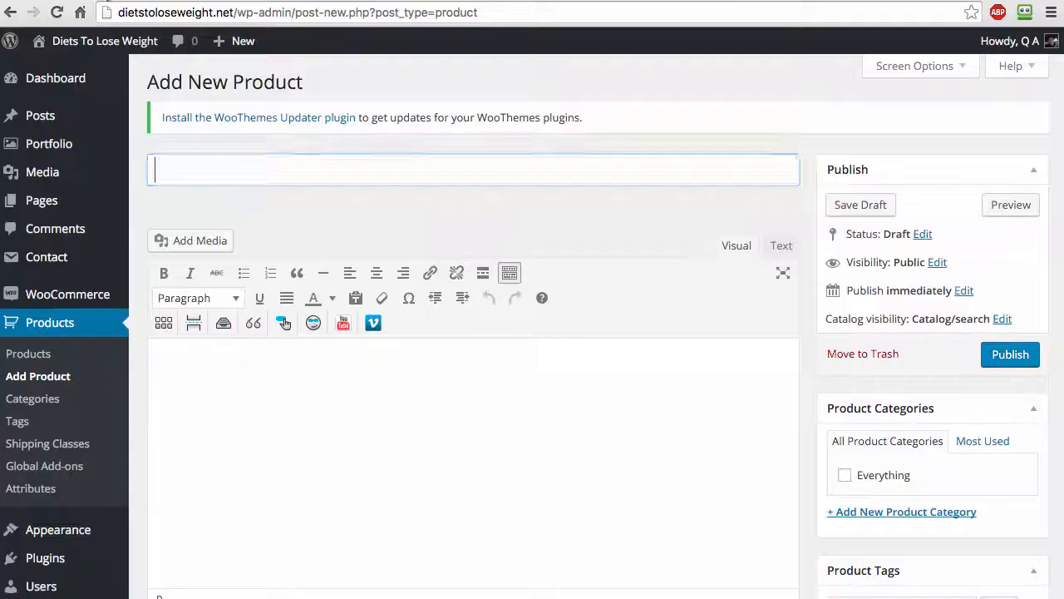
click(198, 178)
key(super+v)
Review the new product's description, SKU, Regular Price and Sale Price fields and the Product Image and Product Gallery sections.
click(259, 396)
scroll(613, 394, down, 3)
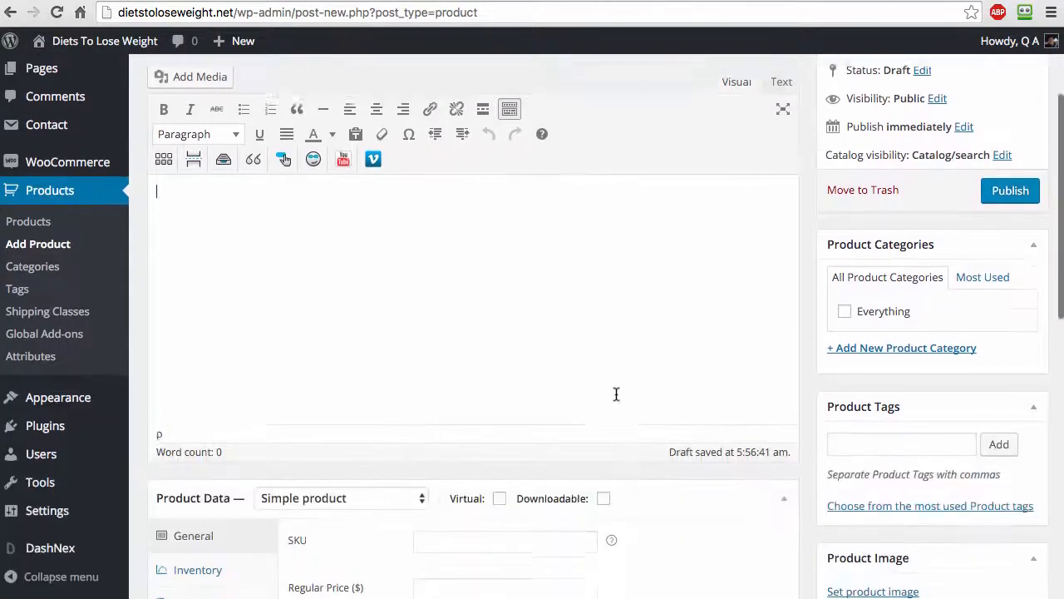
scroll(582, 345, down, 2)
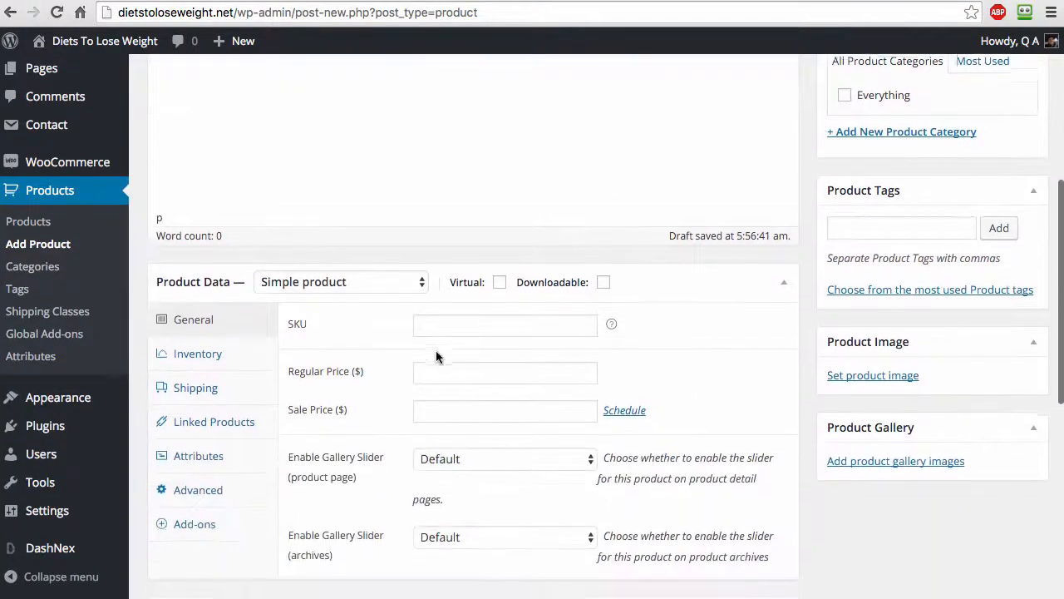
click(430, 316)
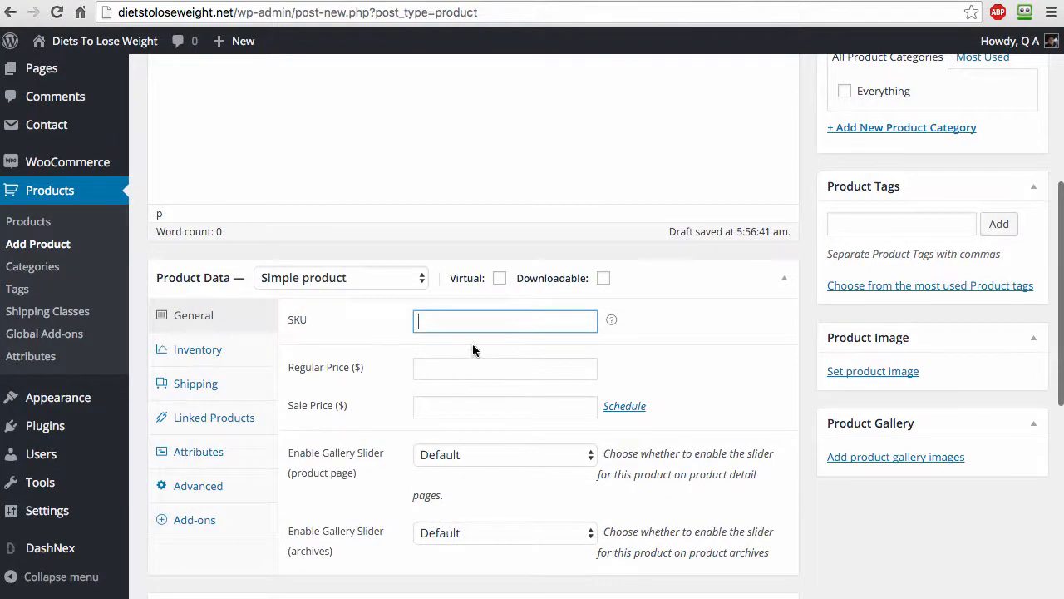
click(453, 368)
click(438, 408)
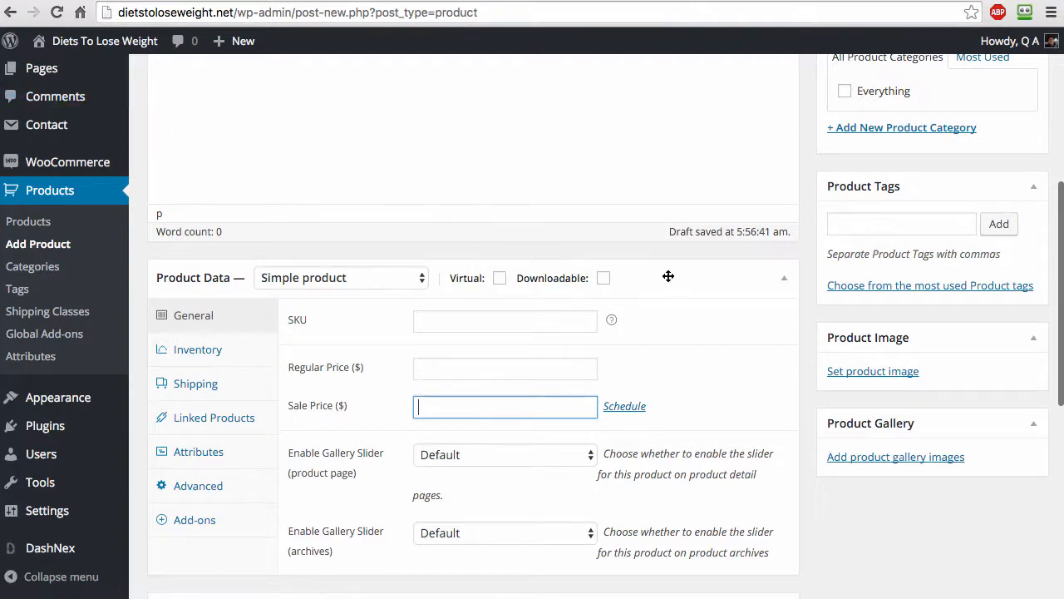
scroll(668, 276, down, 5)
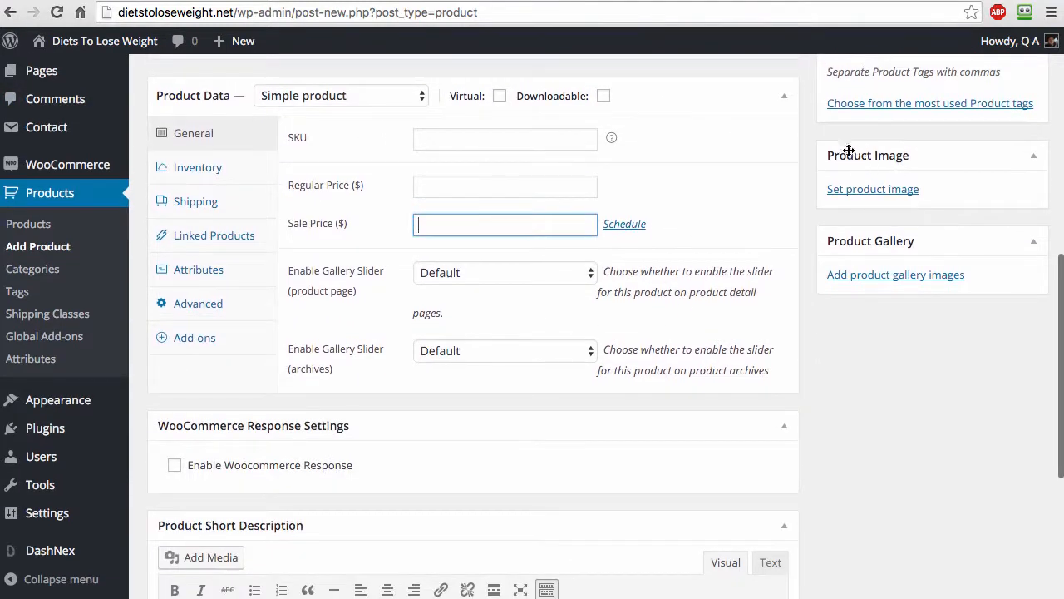
Return to the AliExpress listing, open the expanded view of its product images and copy that page's URL.
click(594, 0)
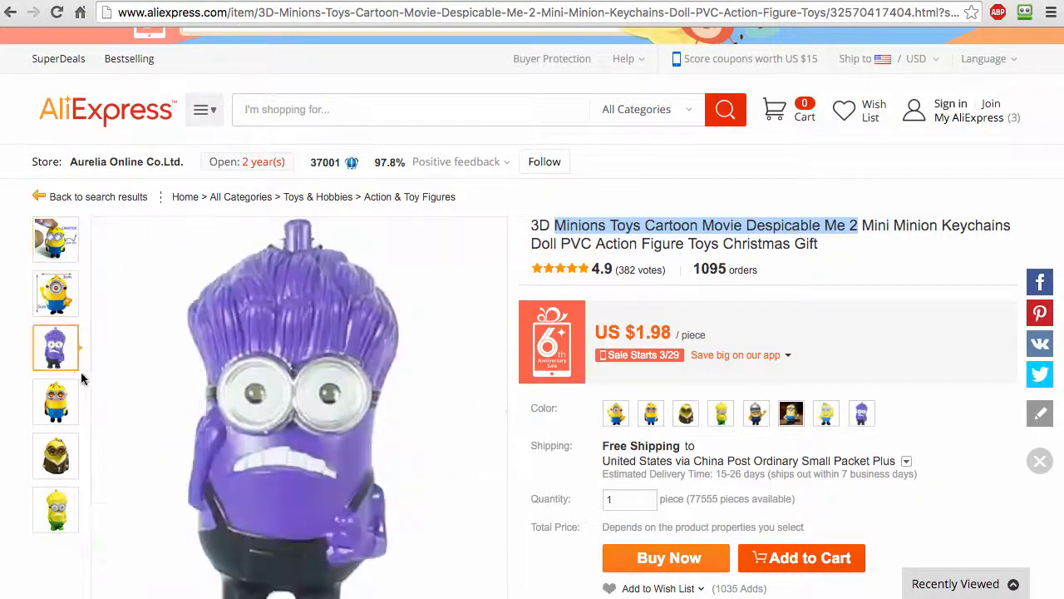
scroll(340, 387, down, 2)
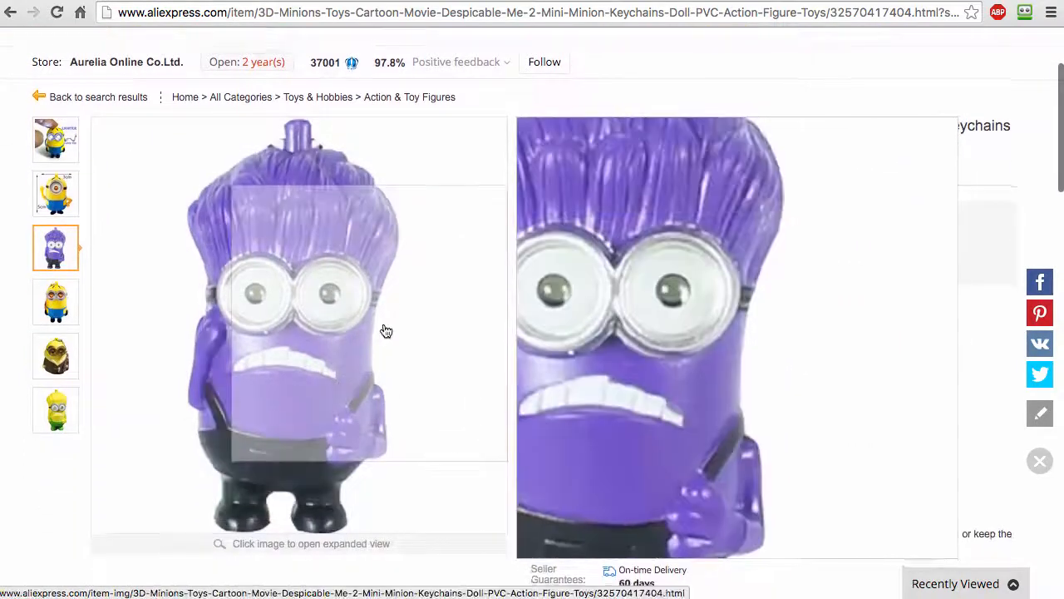
click(383, 330)
scroll(197, 314, down, 3)
scroll(335, 286, down, 5)
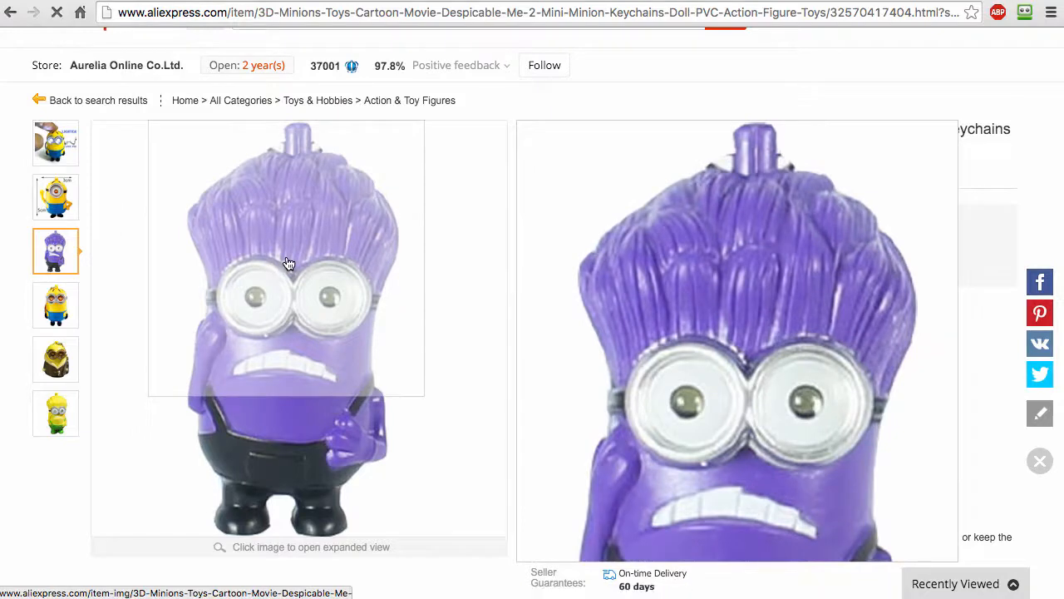
click(289, 263)
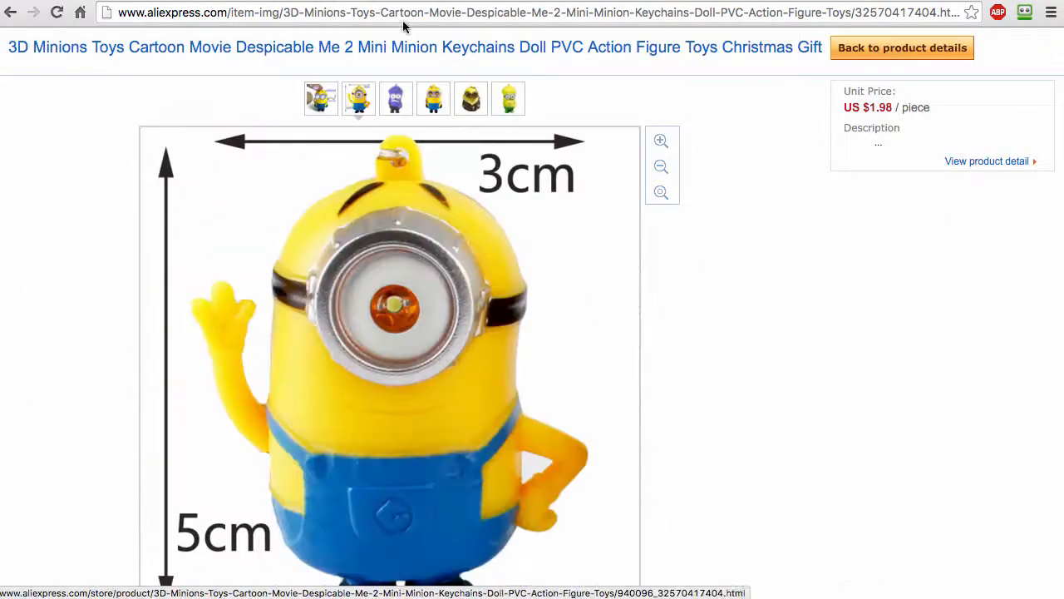
click(409, 13)
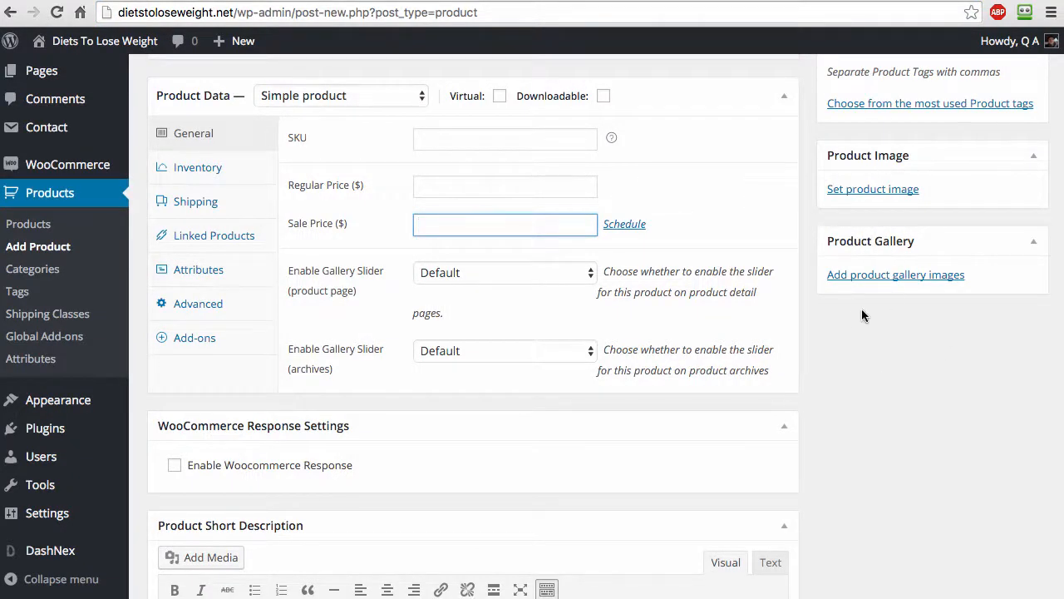
Start adding product gallery images and fetch the pictures from the copied AliExpress image page URL.
click(893, 278)
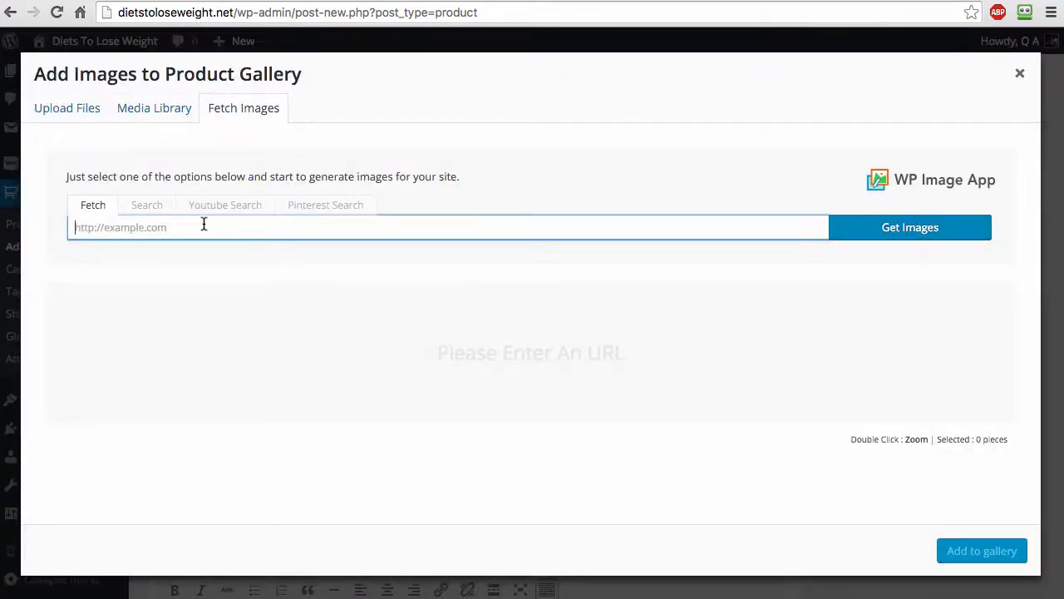
key(super+v)
click(898, 237)
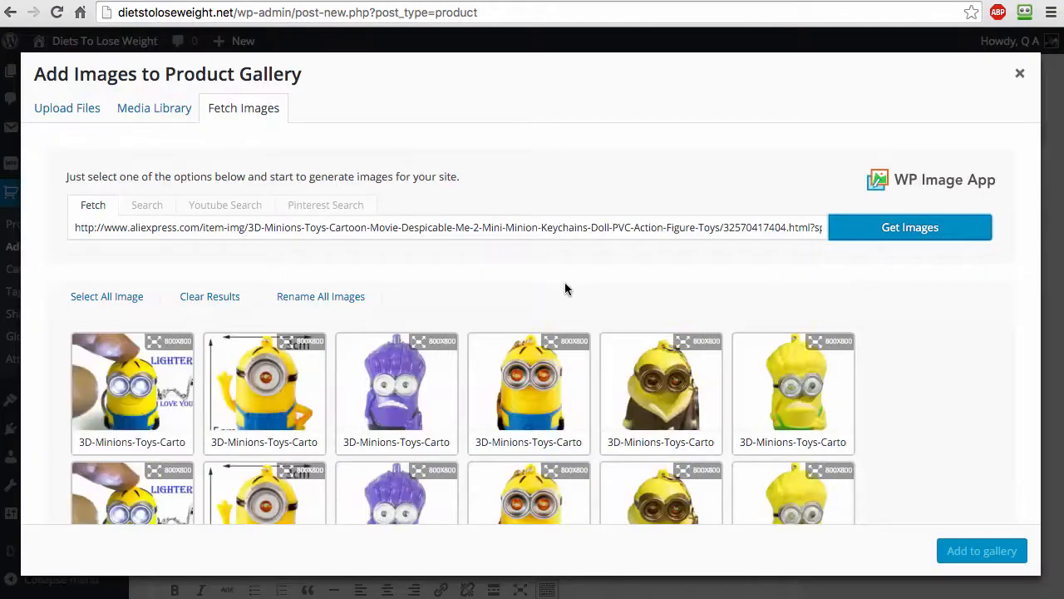
Select the six minion images in the first row of the fetched results.
scroll(565, 288, down, 2)
click(166, 270)
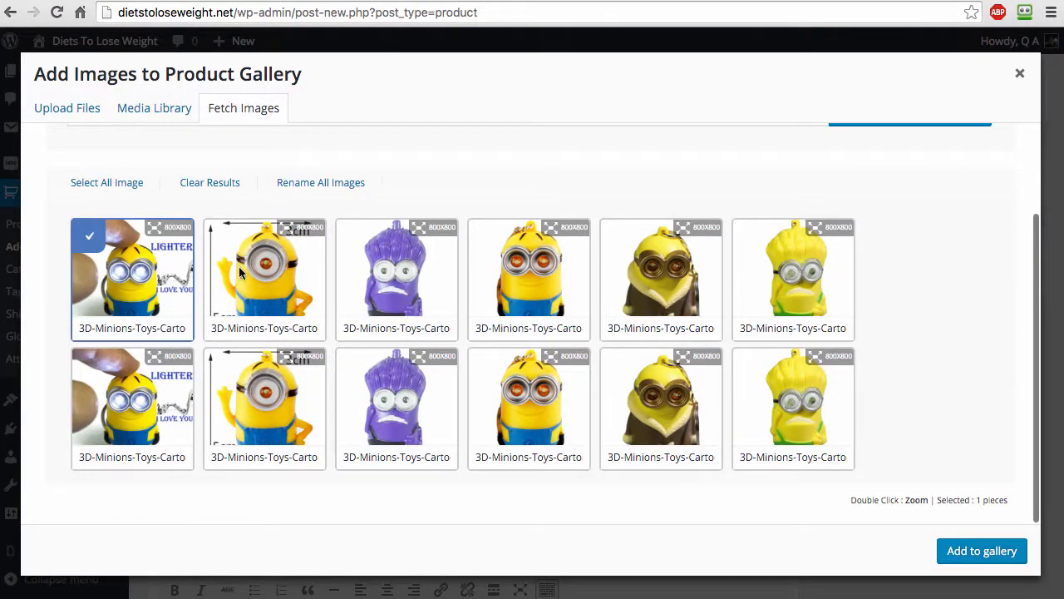
click(241, 273)
click(397, 282)
click(541, 295)
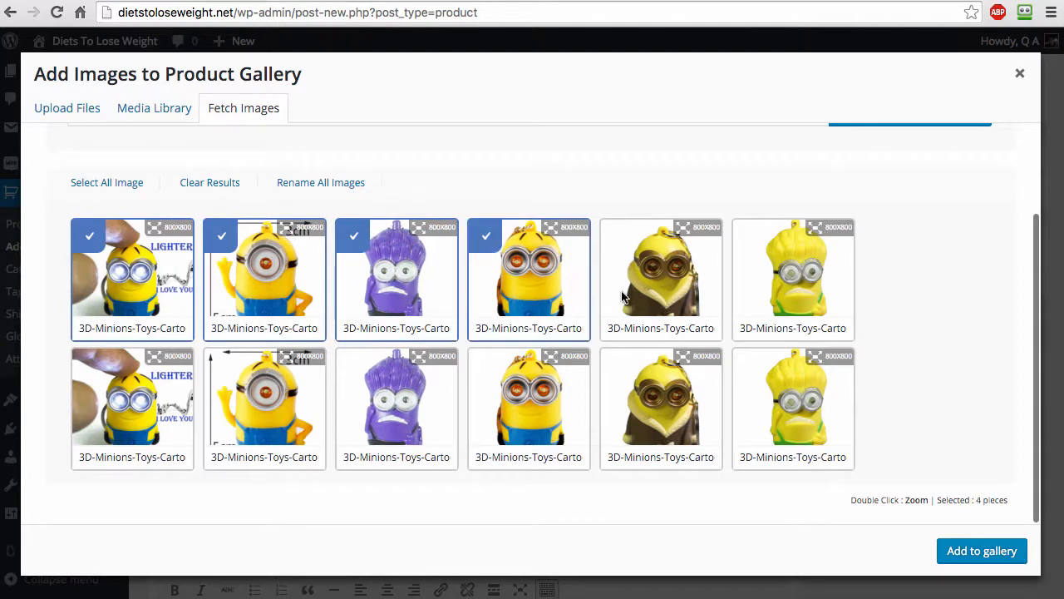
click(627, 297)
click(802, 291)
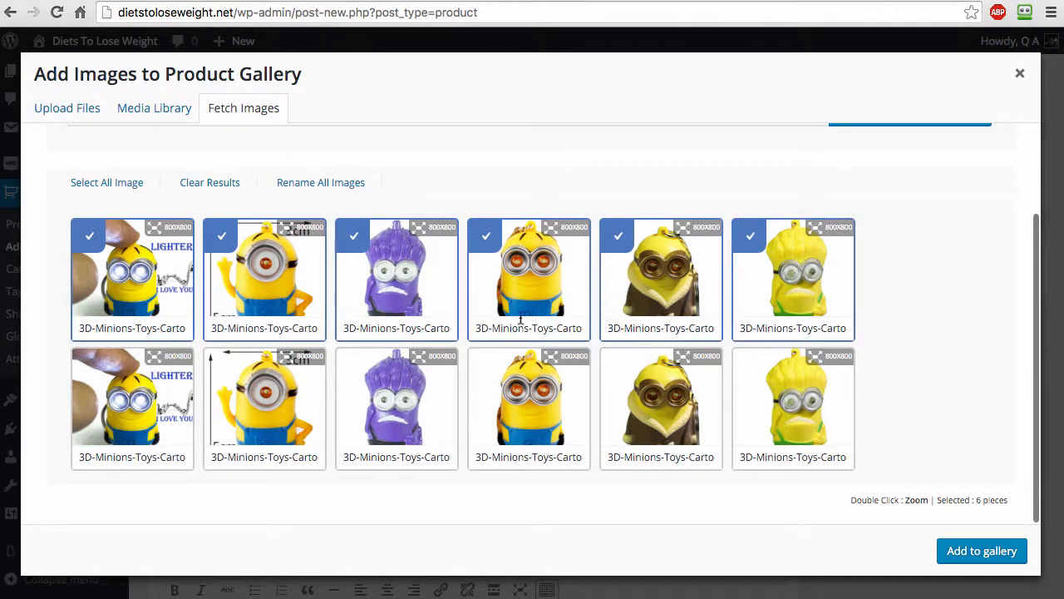
Mark the lighter minion image as the main product image, keeping all six first-row images selected.
click(250, 277)
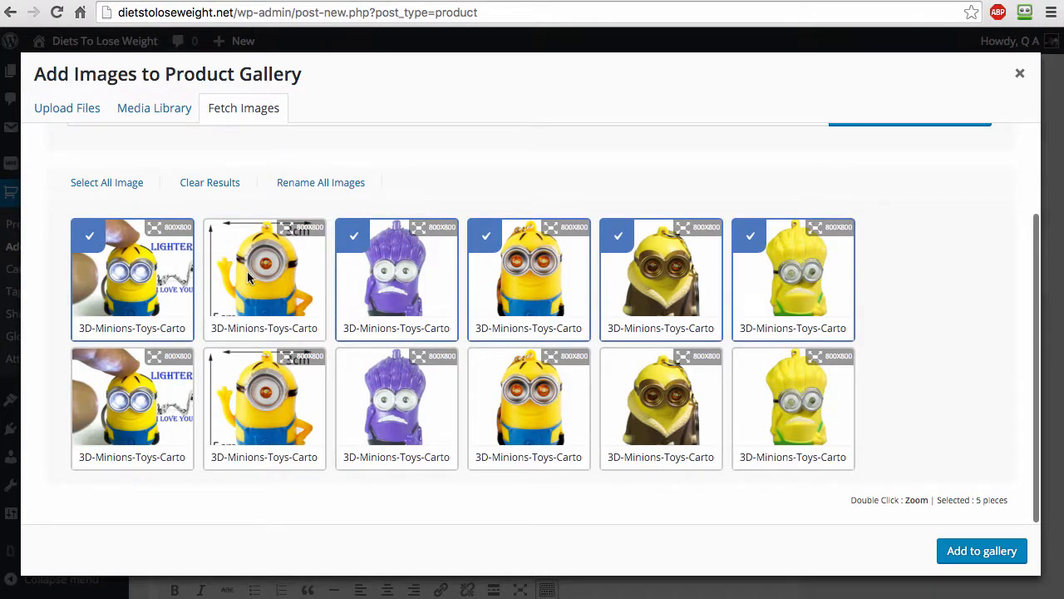
click(271, 272)
click(133, 277)
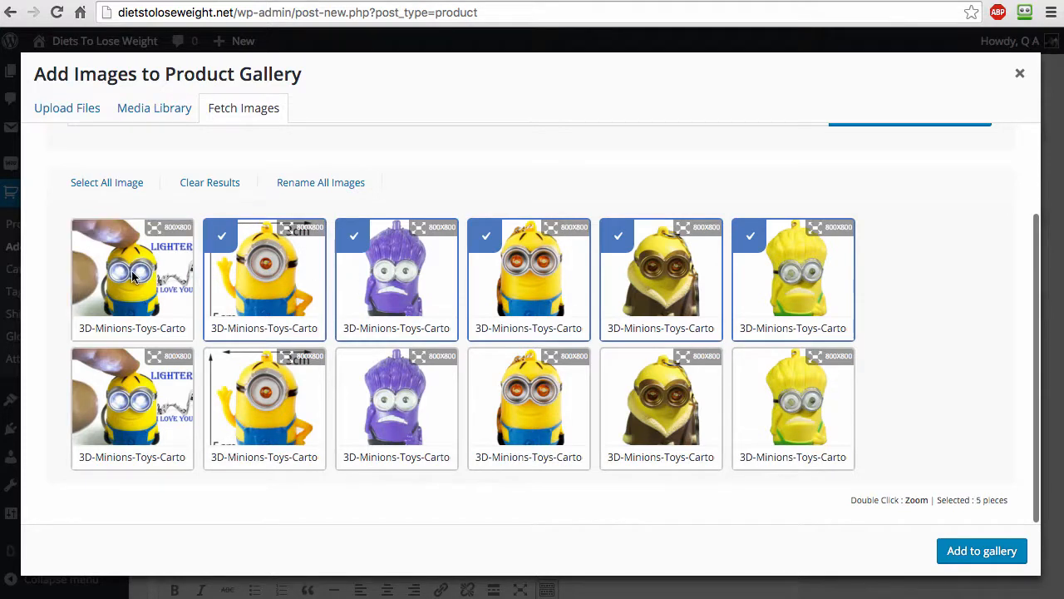
click(132, 277)
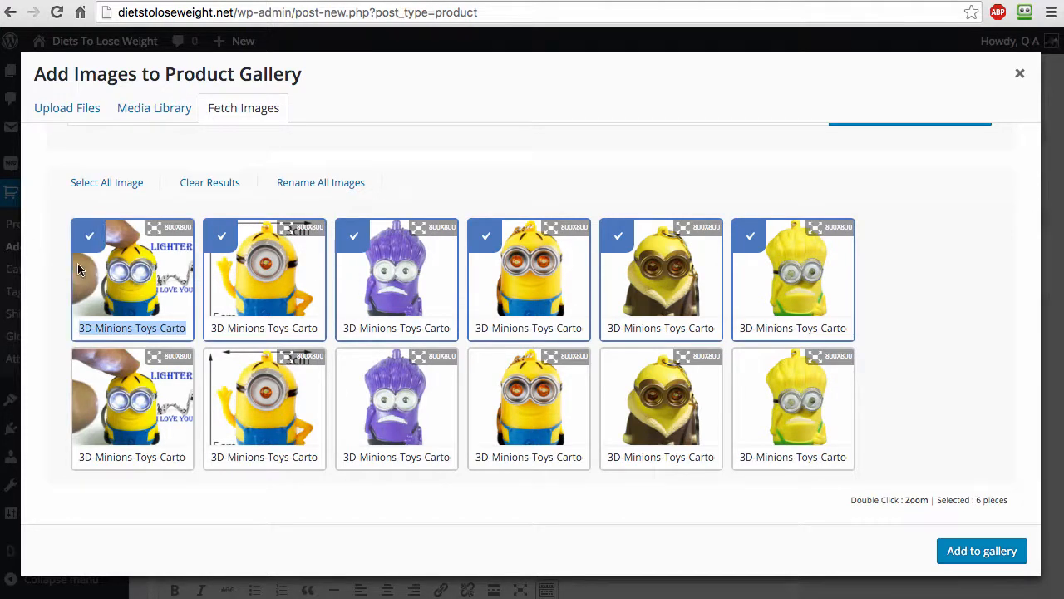
click(79, 269)
click(138, 281)
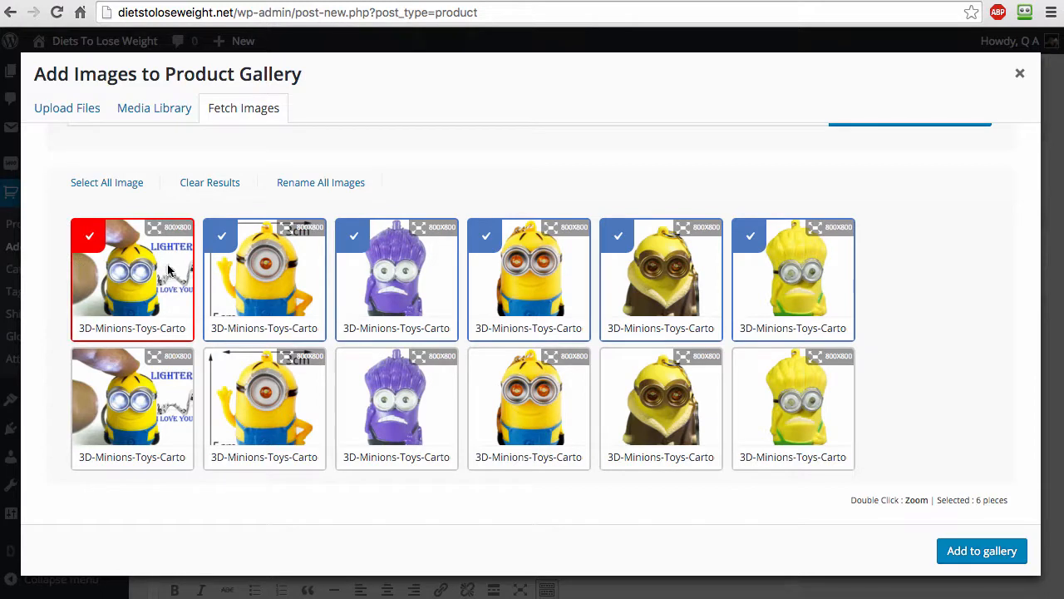
Rename all fetched images after the product title and name the second image "Minions 1".
click(337, 185)
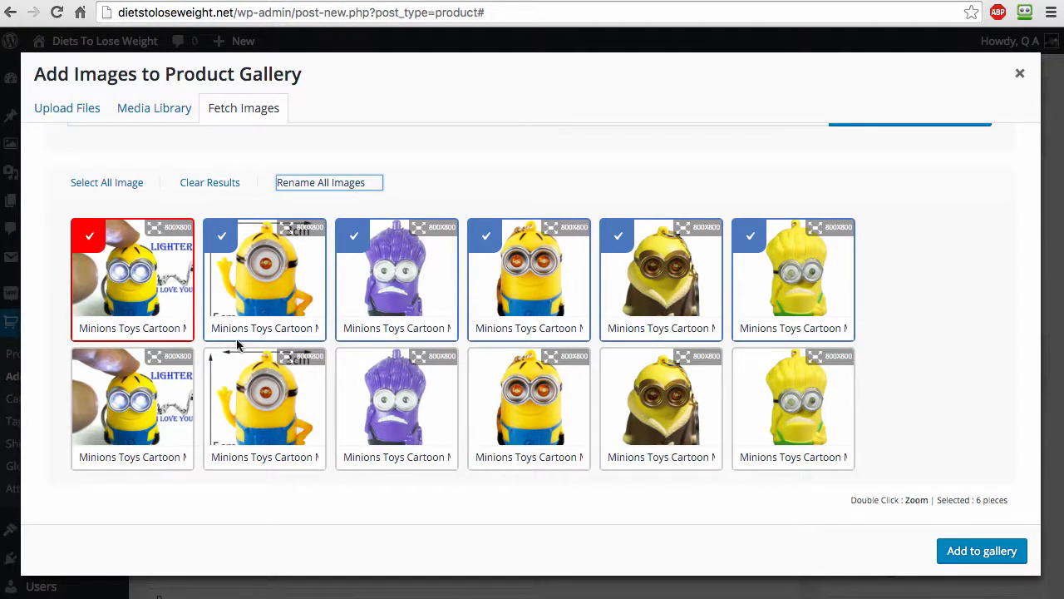
drag(214, 328, 345, 328)
text(Minions 1)
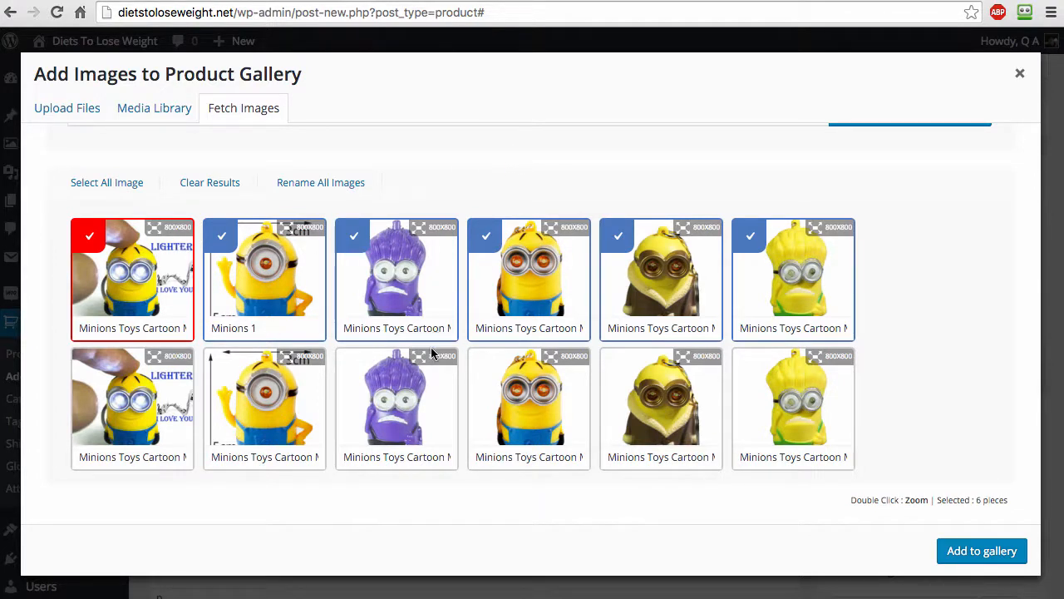
Add the six selected images to the product gallery and check the resulting Product Image and Product Gallery sections.
click(966, 550)
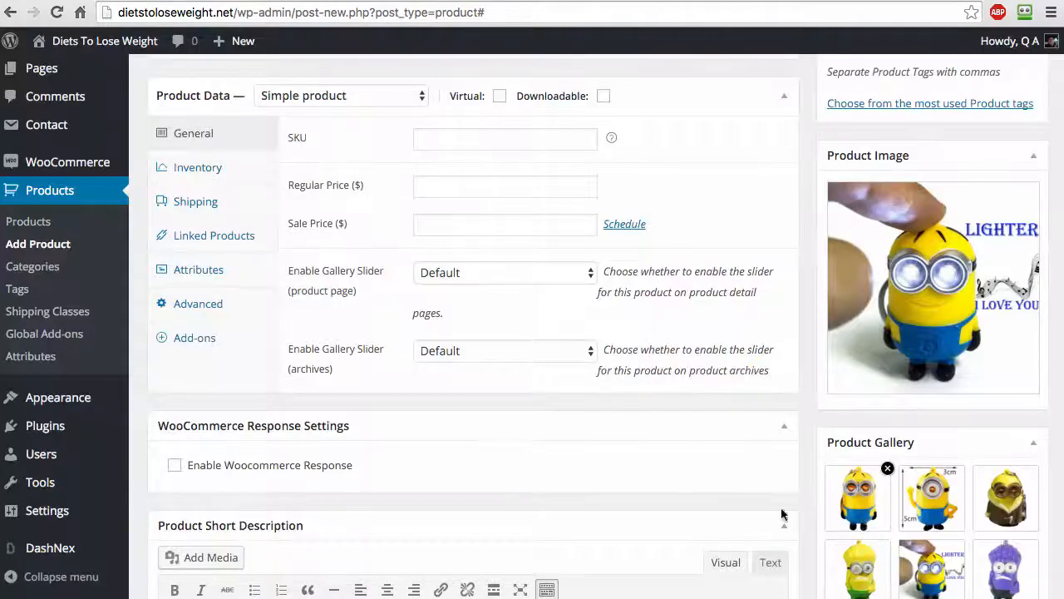
scroll(784, 510, down, 2)
scroll(871, 178, up, 2)
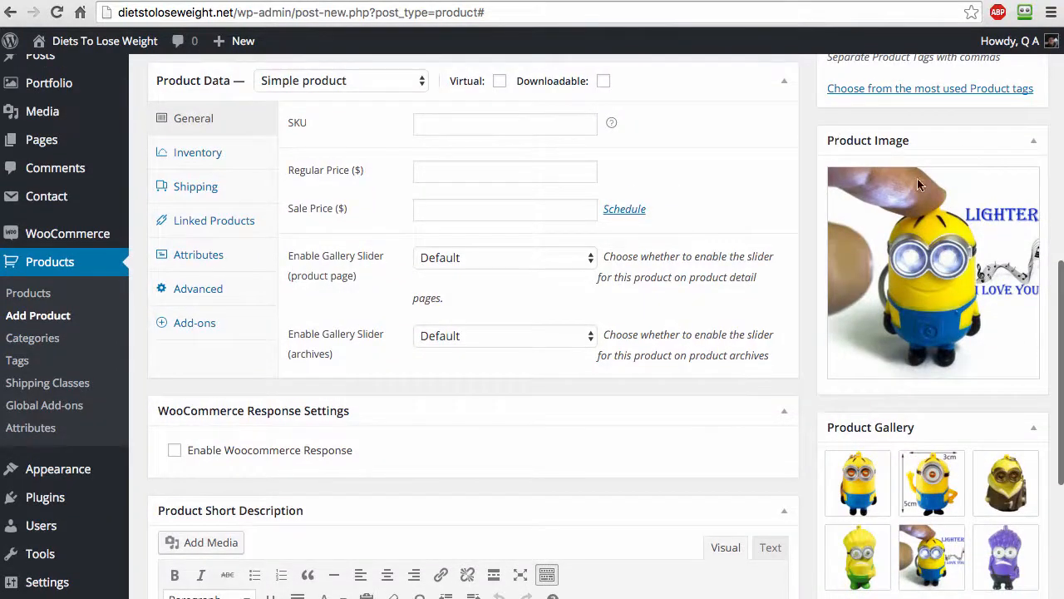
scroll(945, 382, down, 4)
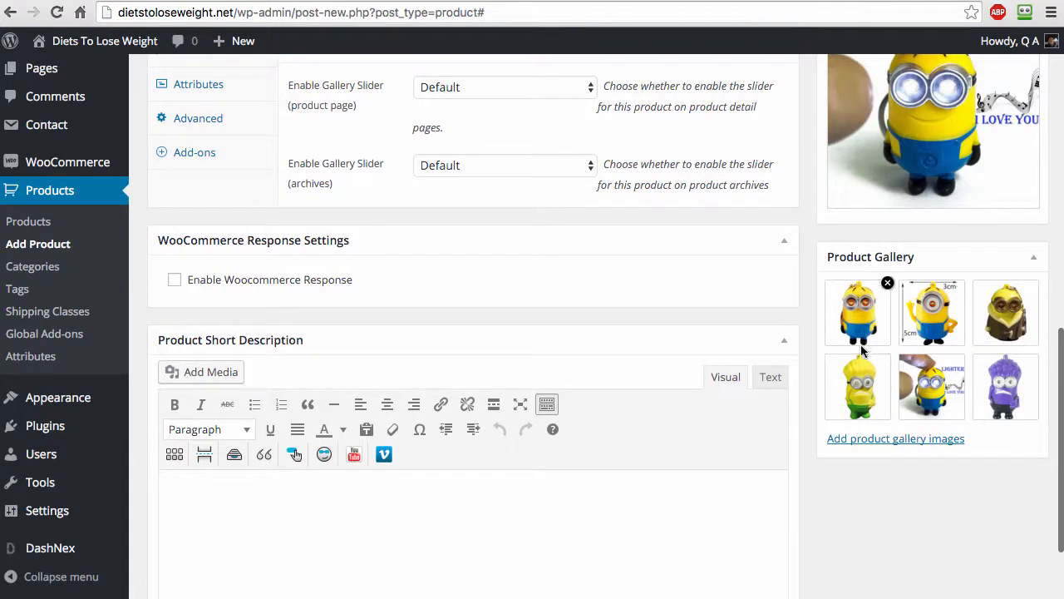
scroll(886, 332, up, 9)
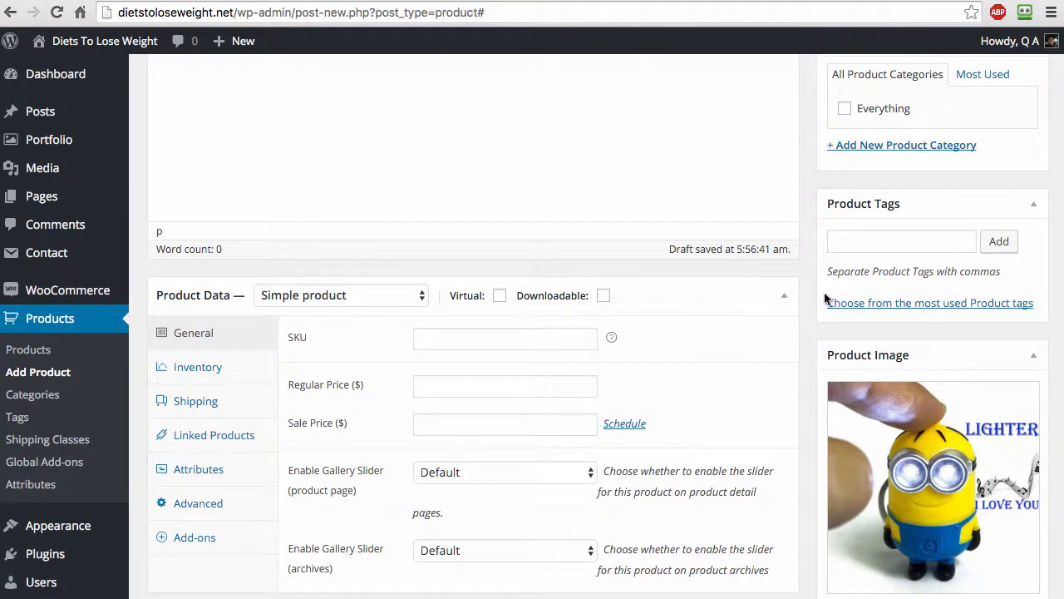
scroll(826, 302, down, 2)
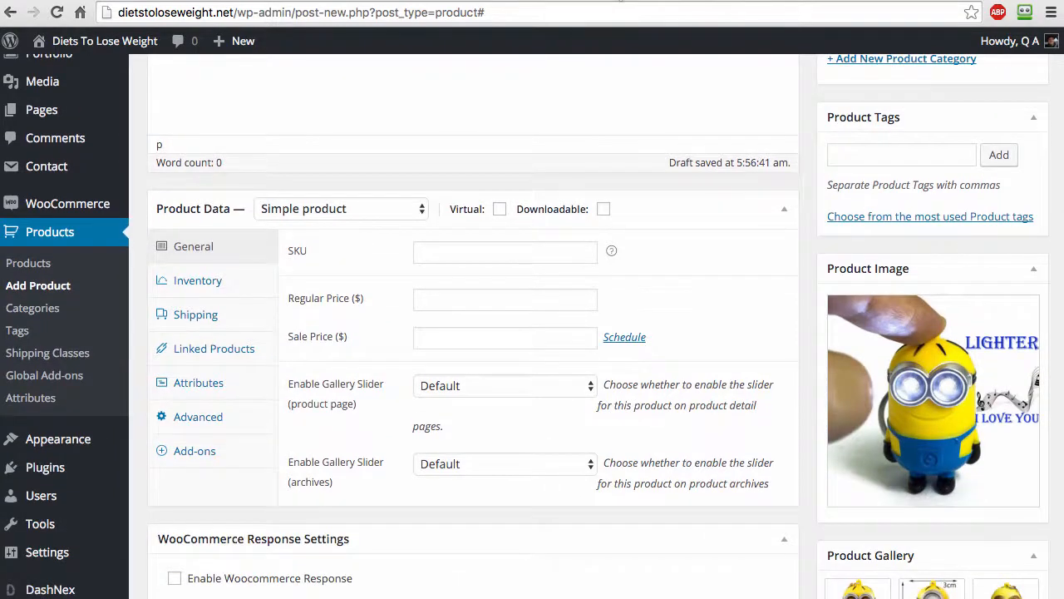
Compare the minion images in the AliExpress listing with those in the product's gallery.
click(607, 0)
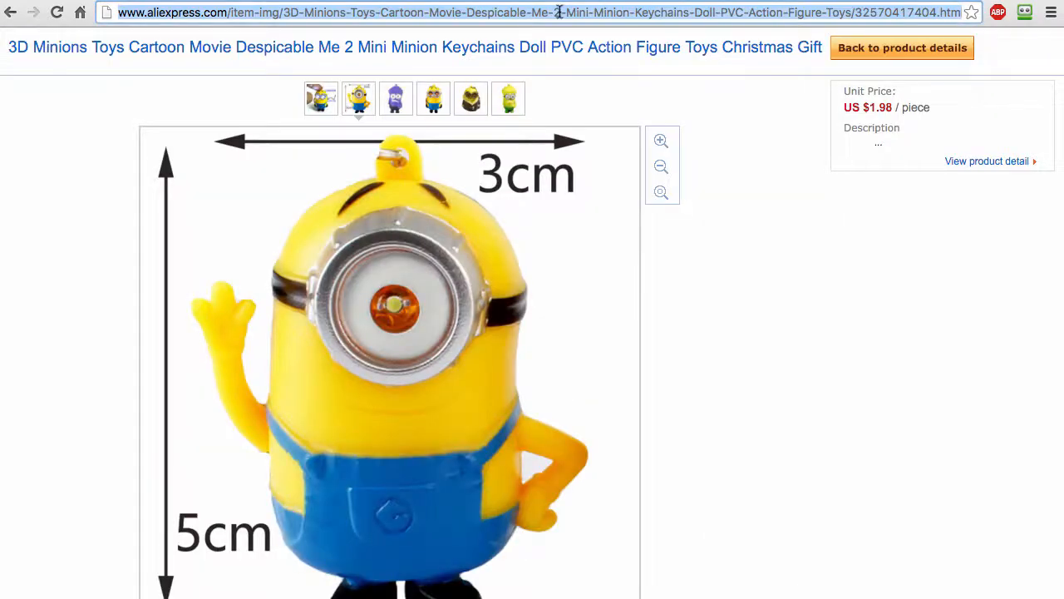
click(161, 2)
scroll(901, 328, down, 6)
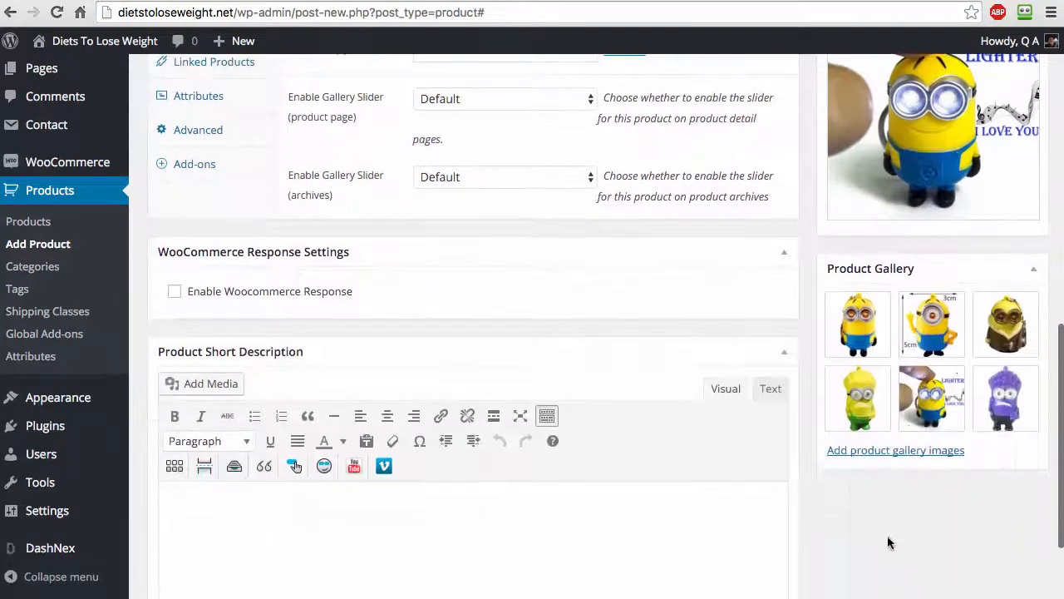
Open the media library for adding product gallery images and filter it to March 2016.
click(873, 450)
click(171, 115)
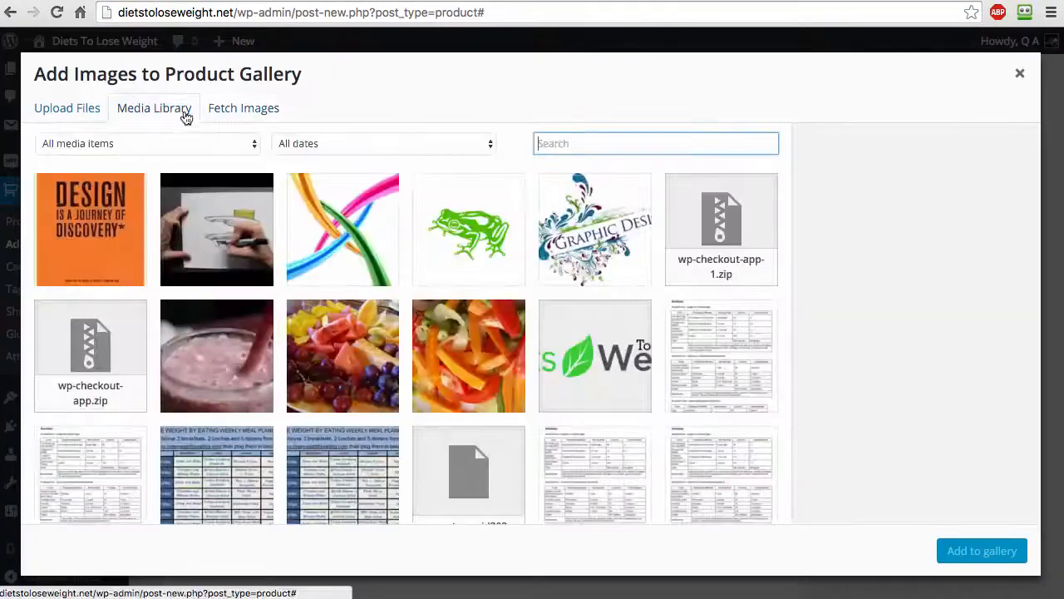
click(487, 145)
click(458, 157)
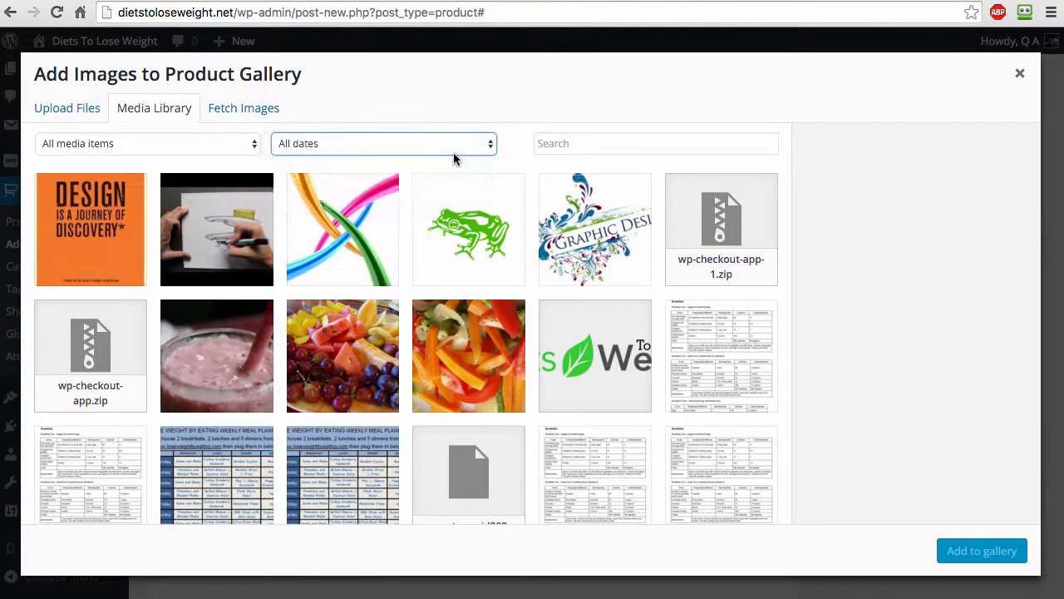
Inspect the file name and title of the brown-costumed minion image in its attachment details, and close the gallery dialog without adding anything.
click(83, 230)
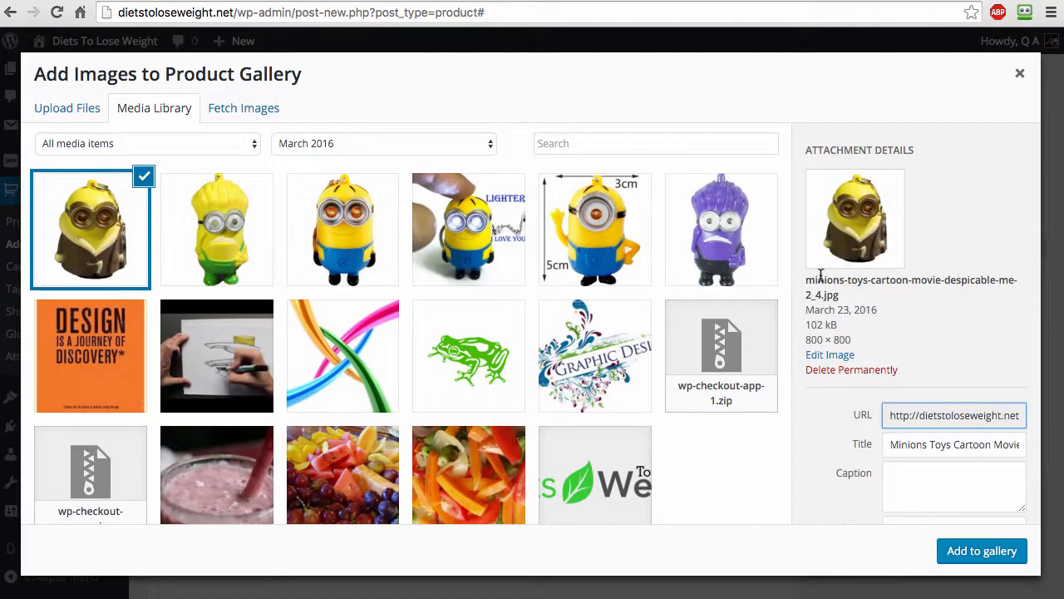
scroll(905, 391, down, 2)
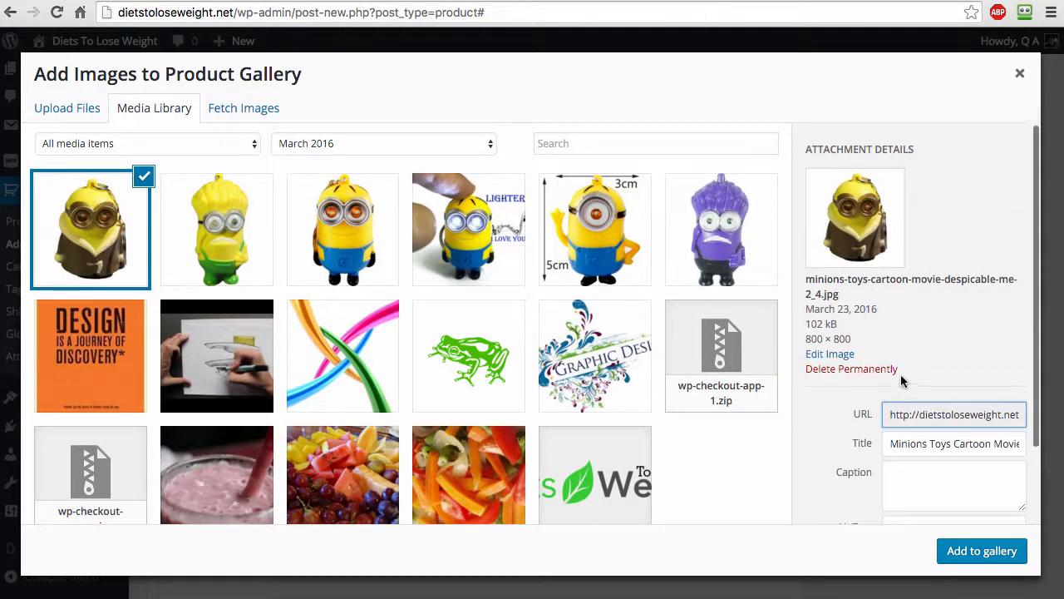
drag(893, 350, 1020, 350)
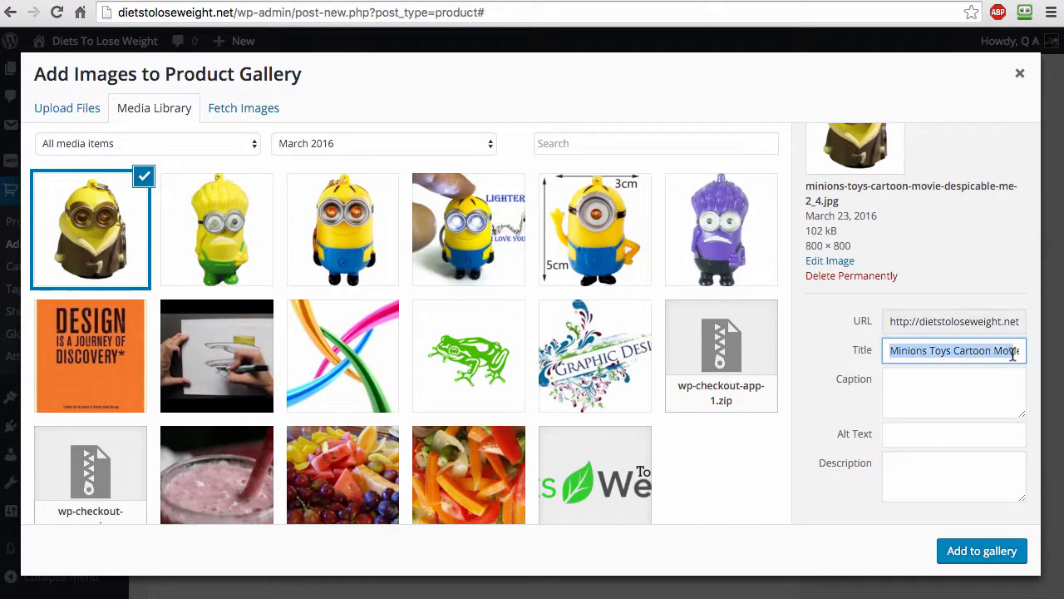
click(1019, 74)
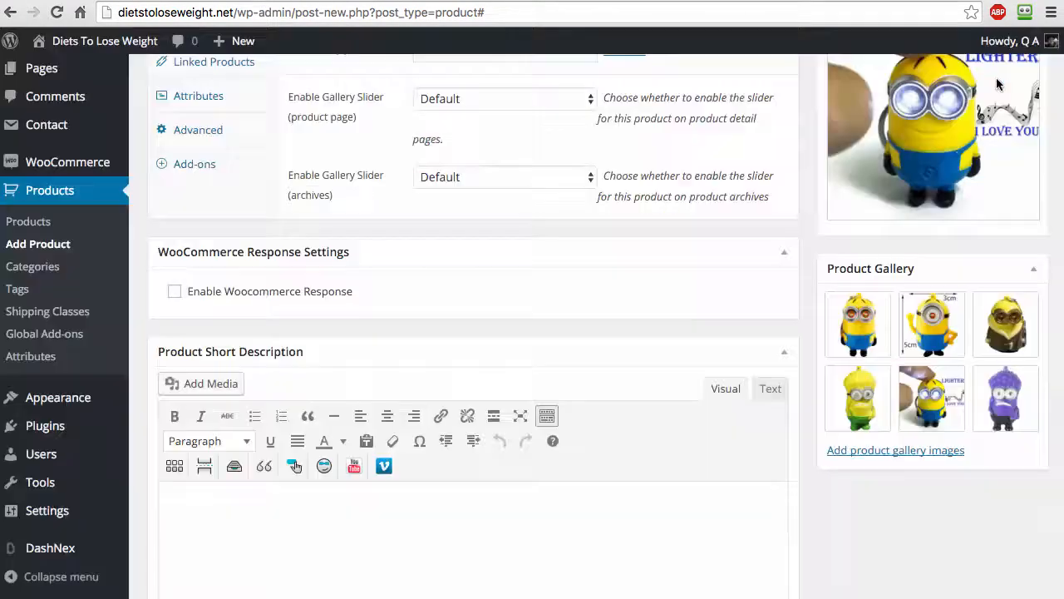
scroll(589, 239, up, 10)
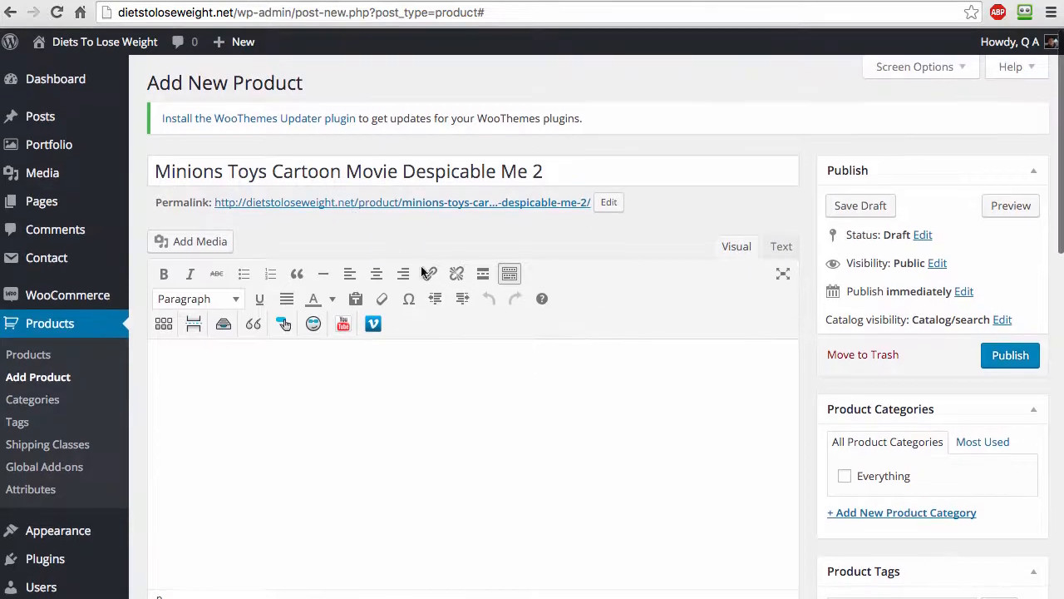
scroll(433, 414, down, 2)
scroll(433, 415, up, 2)
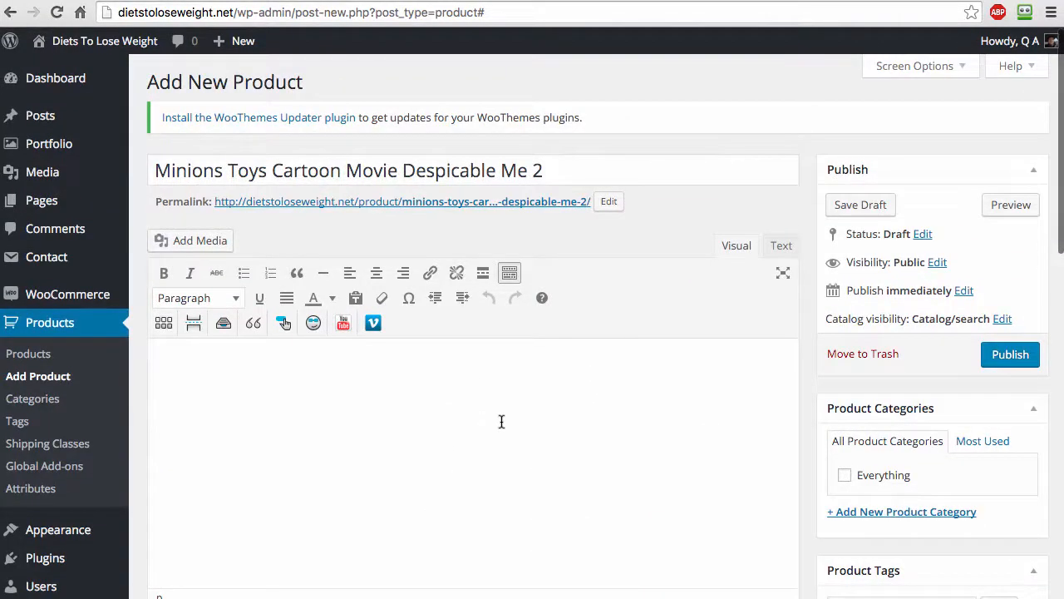